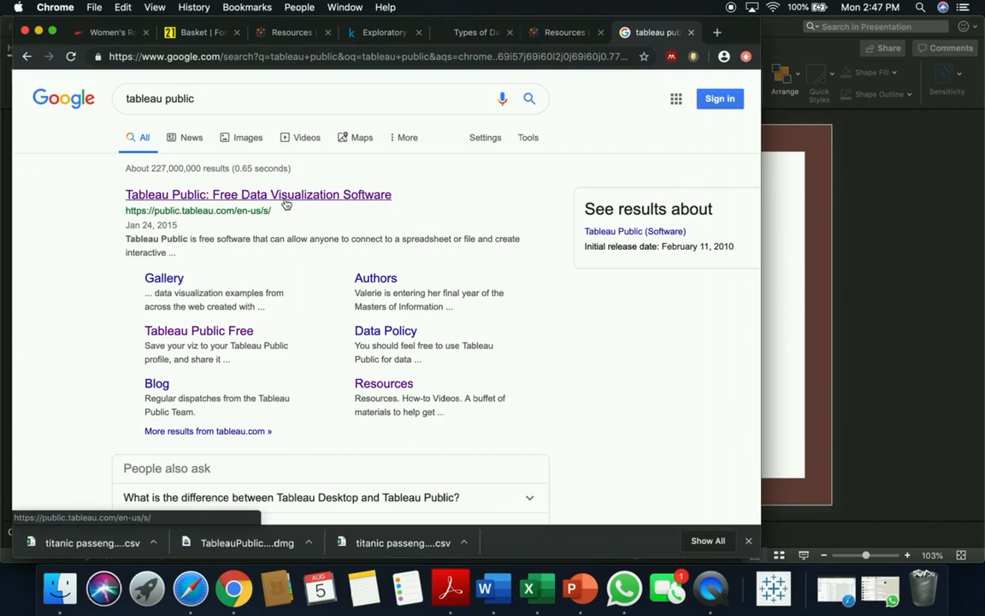
- Open the Tableau Public website from the search results, fill in the email address and download the app
click(356, 205)
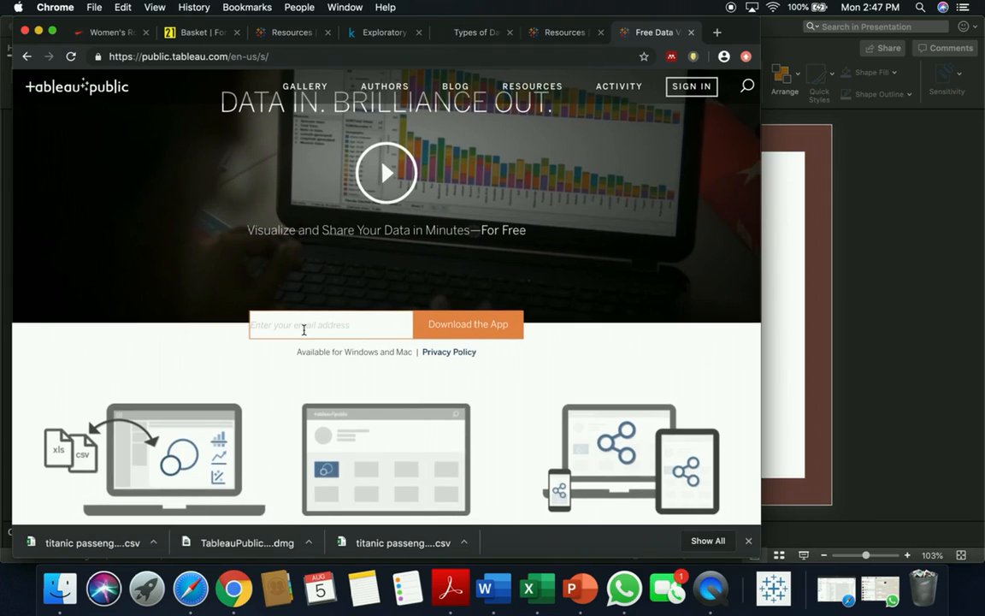
click(304, 329)
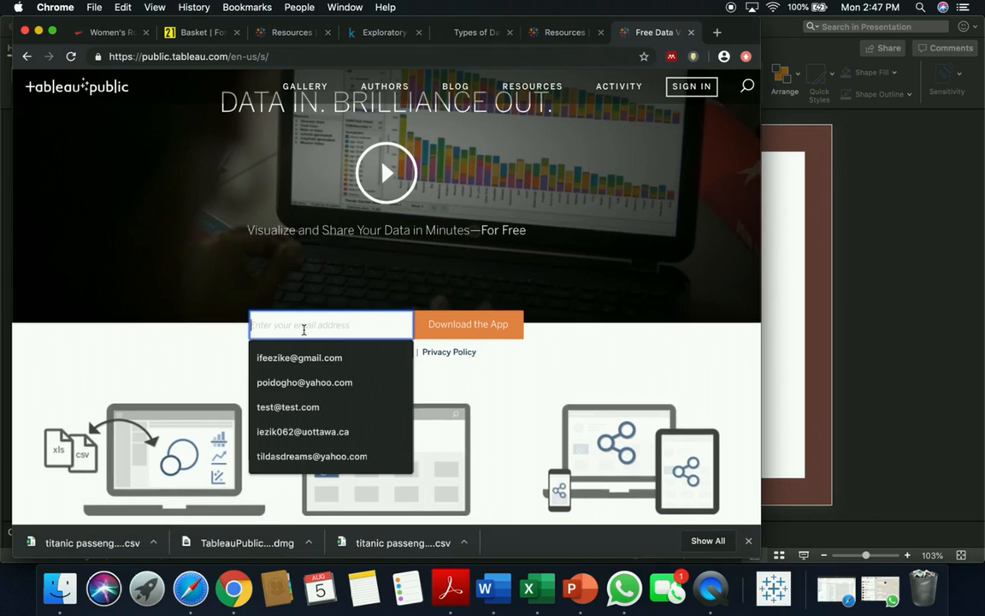
click(365, 363)
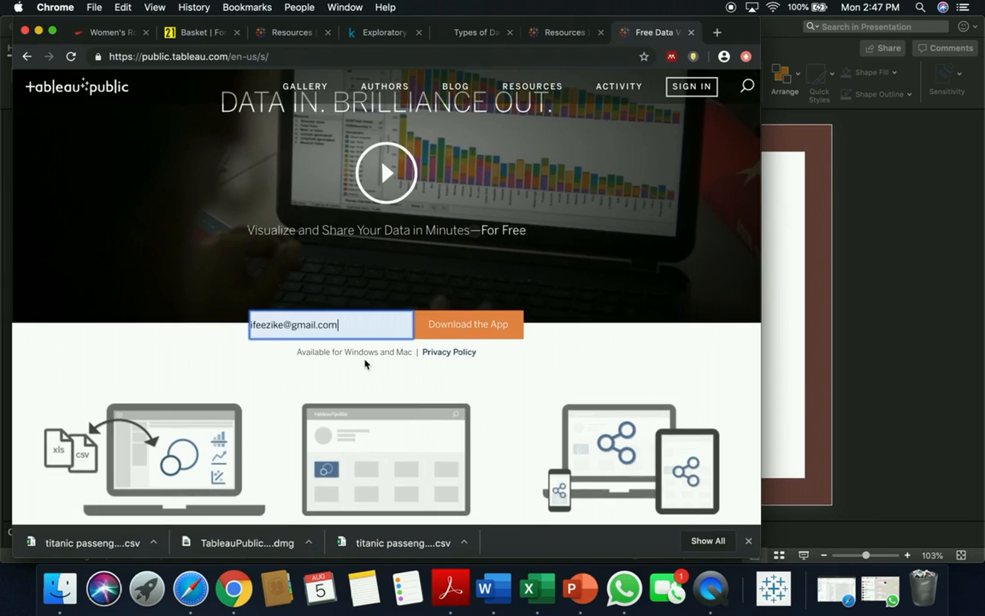
click(440, 327)
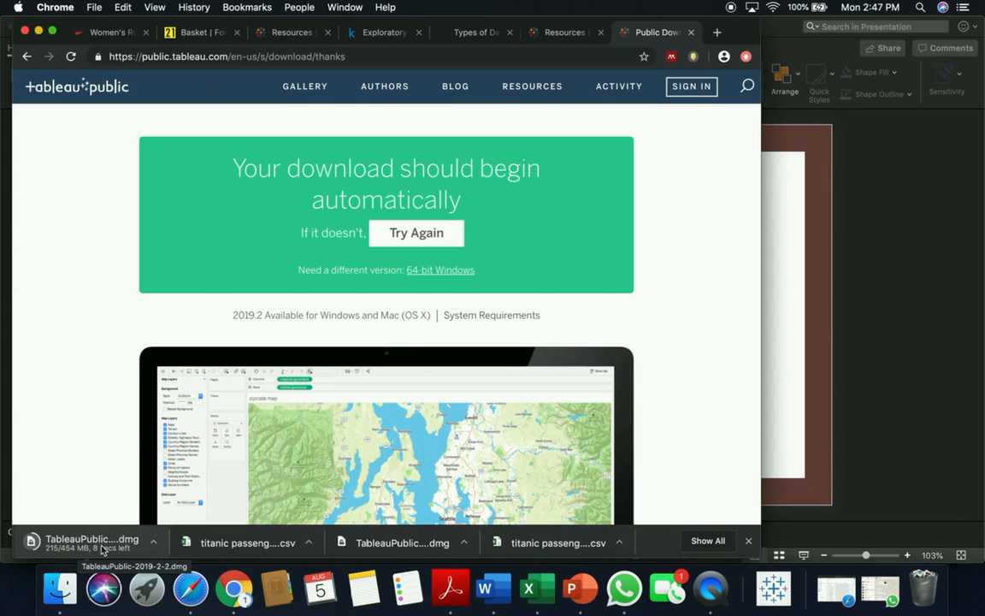
click(747, 541)
- Open the Tableau Public Resources page and look through the list of how-to videos
scroll(689, 482, down, 5)
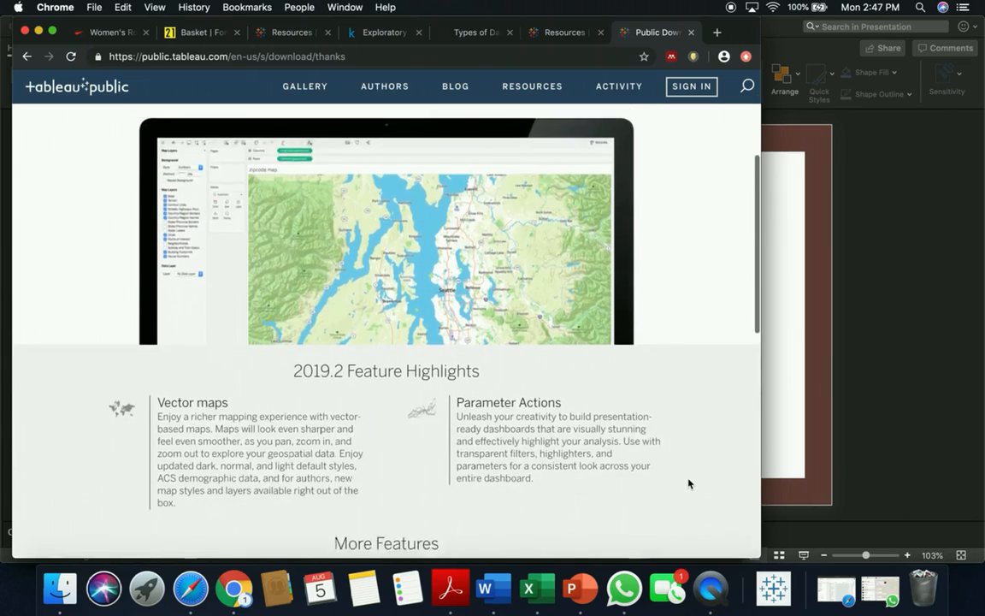
scroll(688, 479, up, 3)
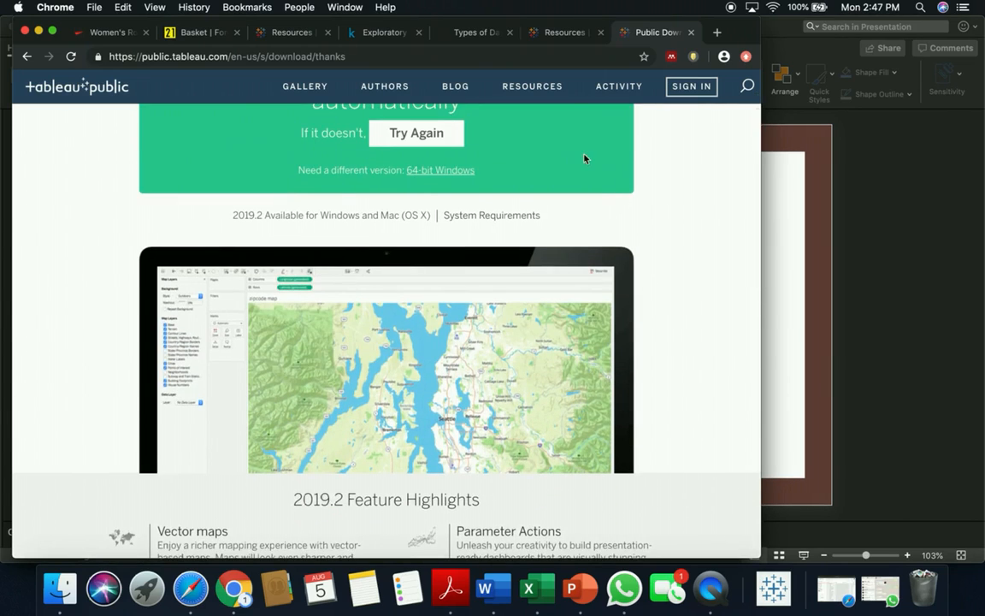
scroll(542, 136, up, 2)
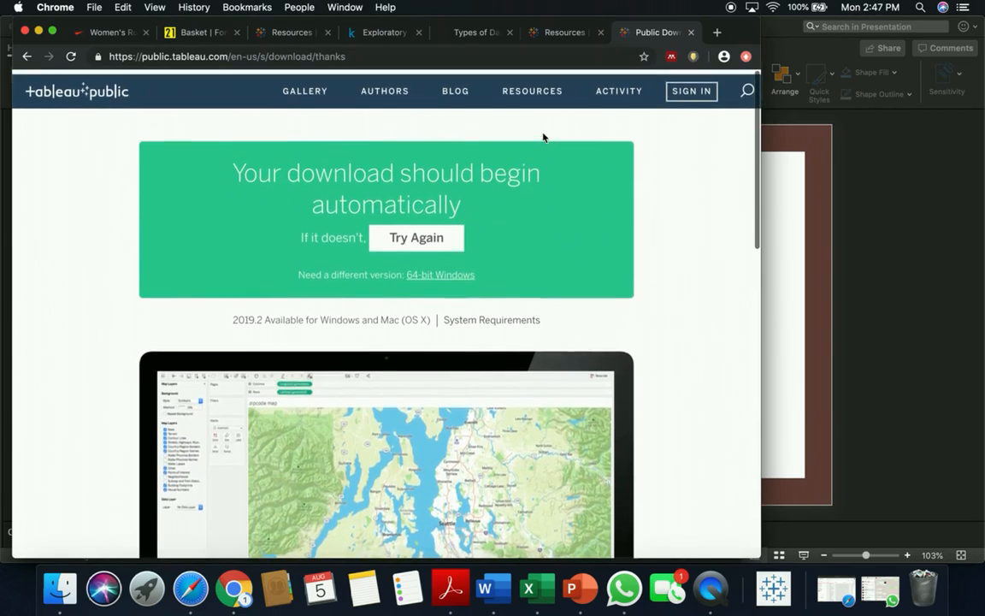
click(532, 89)
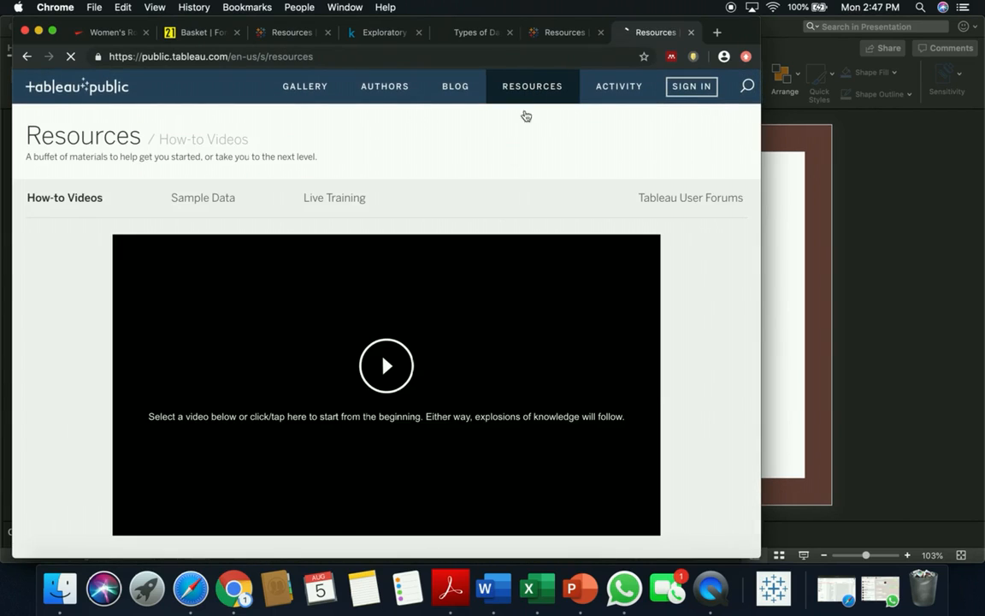
scroll(492, 301, down, 4)
scroll(493, 301, down, 4)
scroll(492, 301, up, 5)
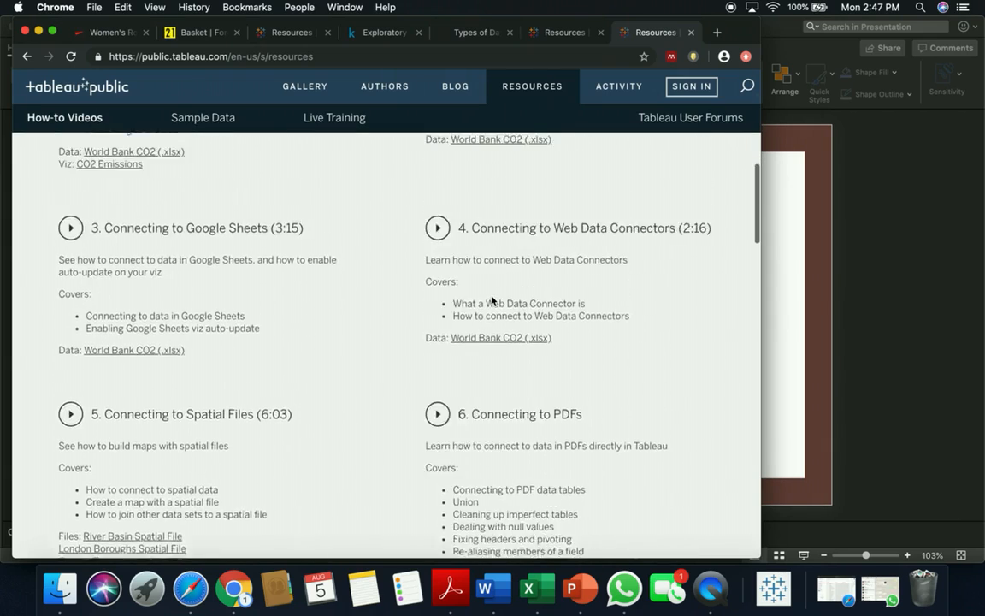
scroll(492, 299, up, 3)
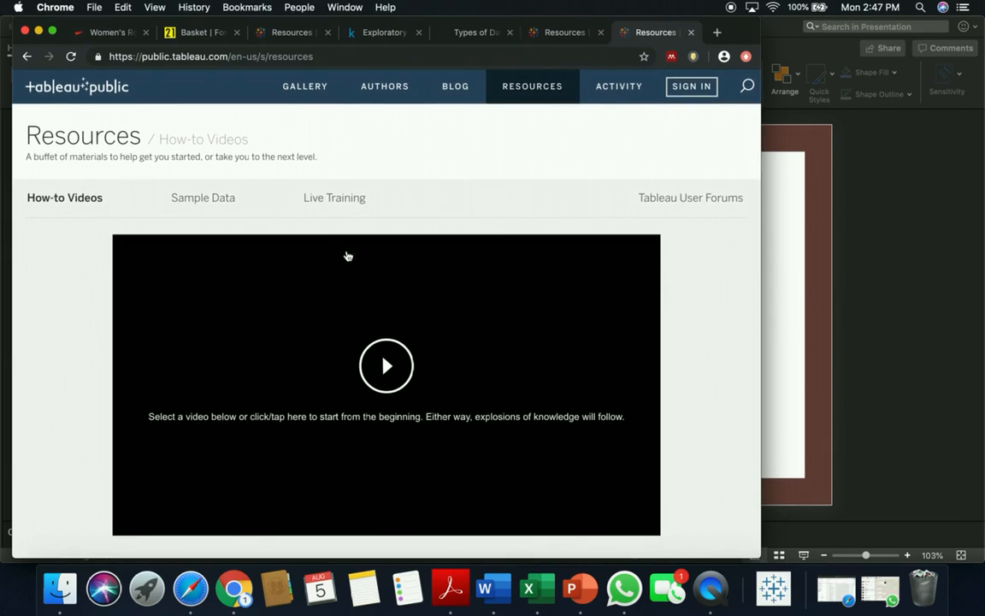
- Download the Titanic Passenger List CSV dataset from the Lifestyle section of the sample data
click(213, 199)
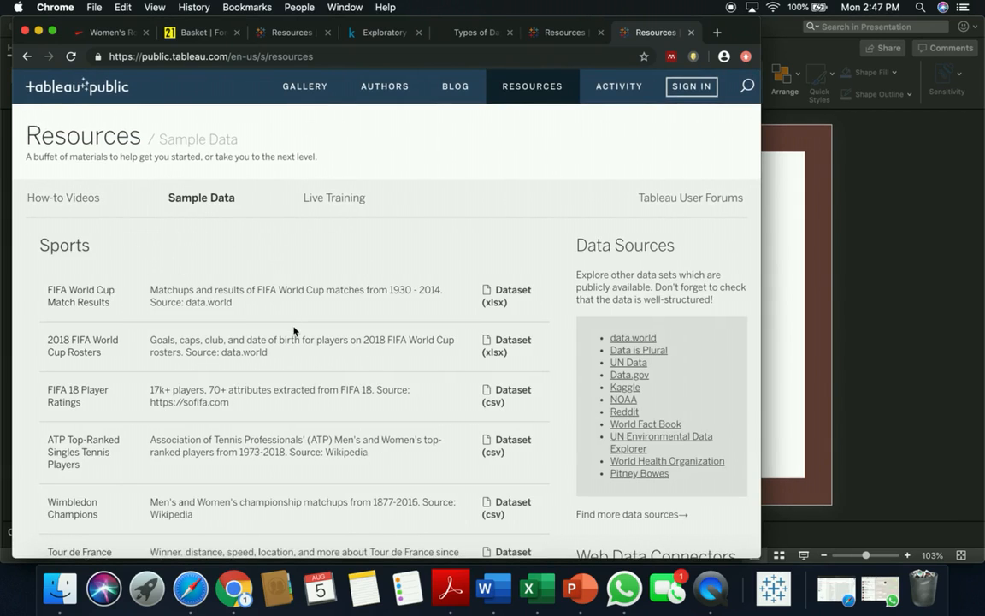
scroll(293, 331, down, 10)
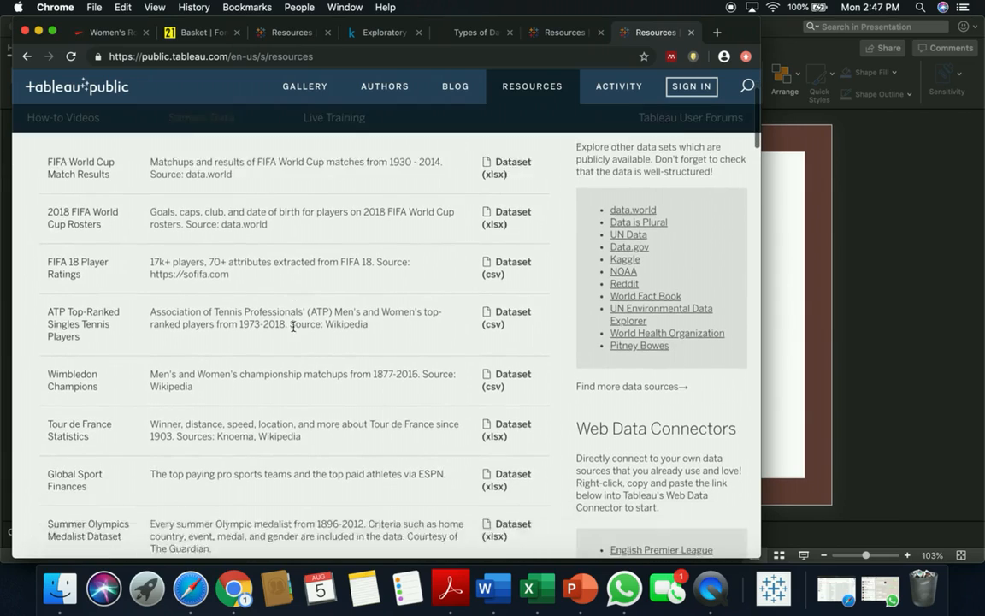
scroll(293, 326, down, 10)
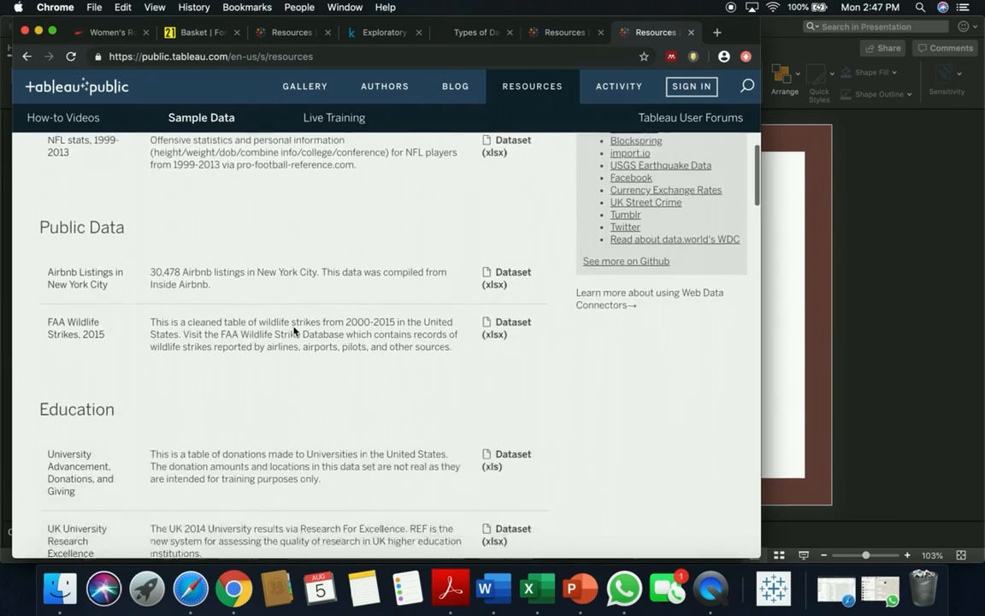
scroll(293, 331, down, 10)
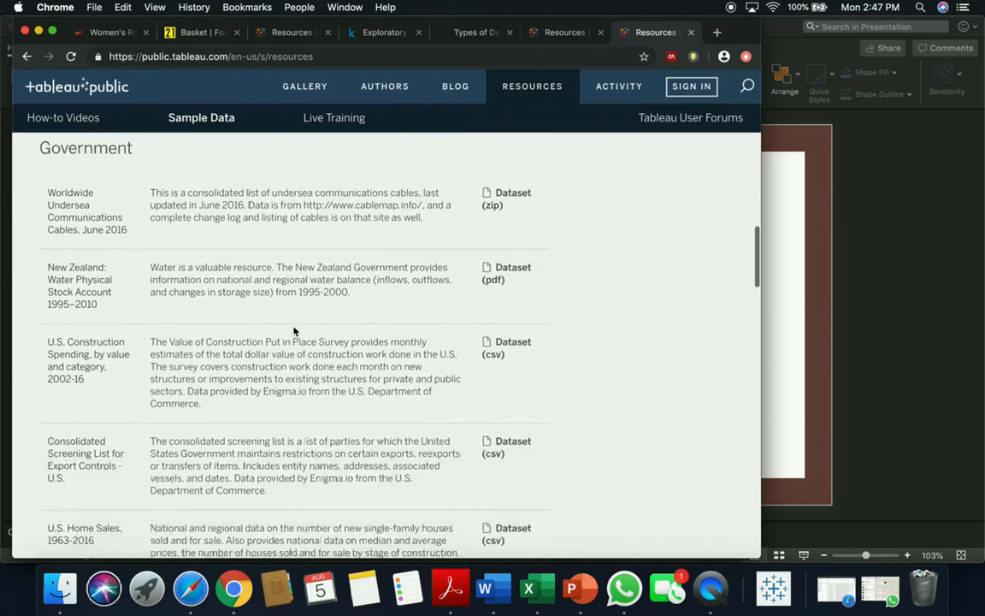
scroll(293, 329, down, 10)
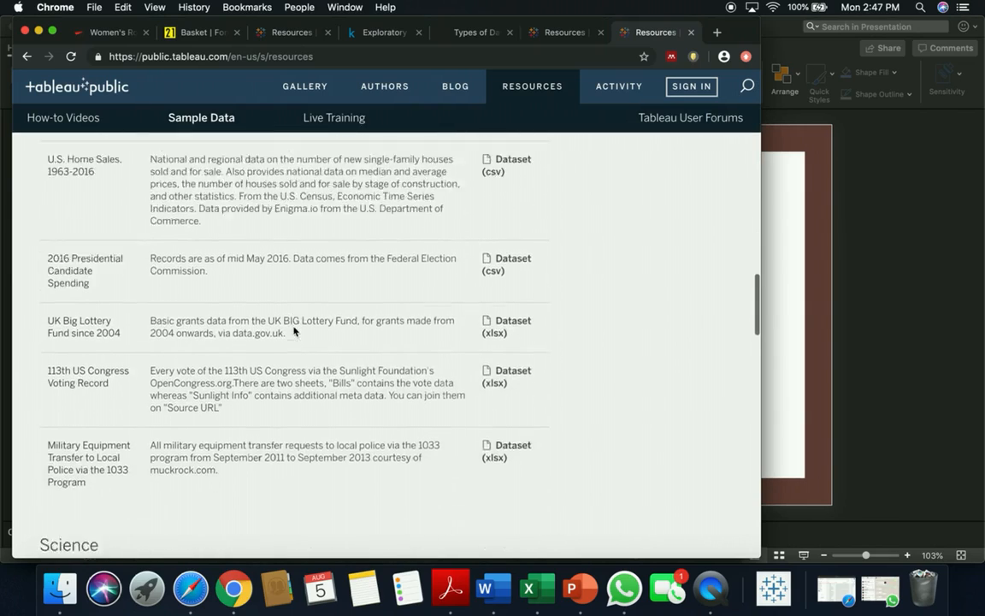
scroll(293, 330, down, 10)
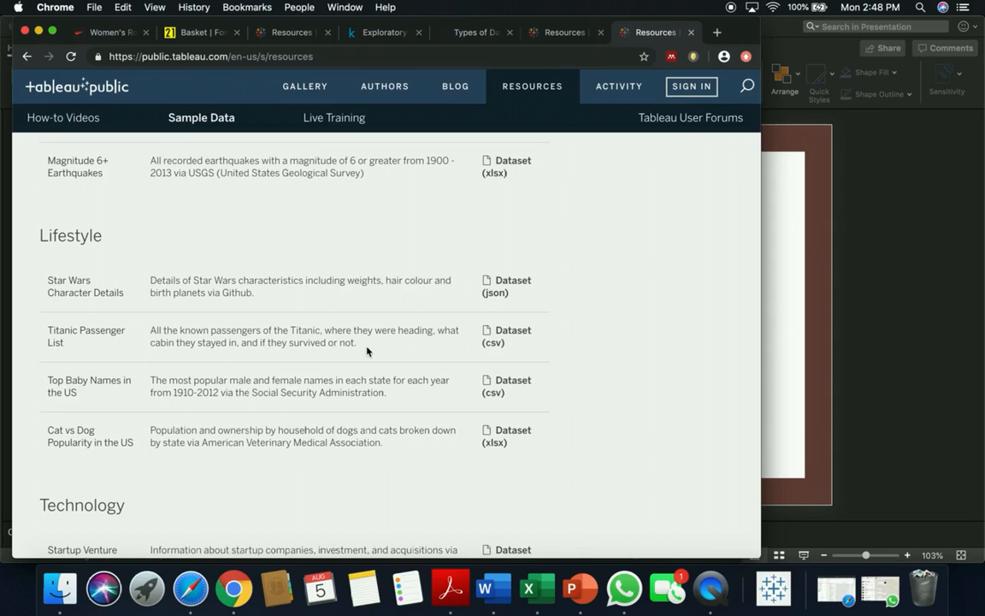
click(509, 333)
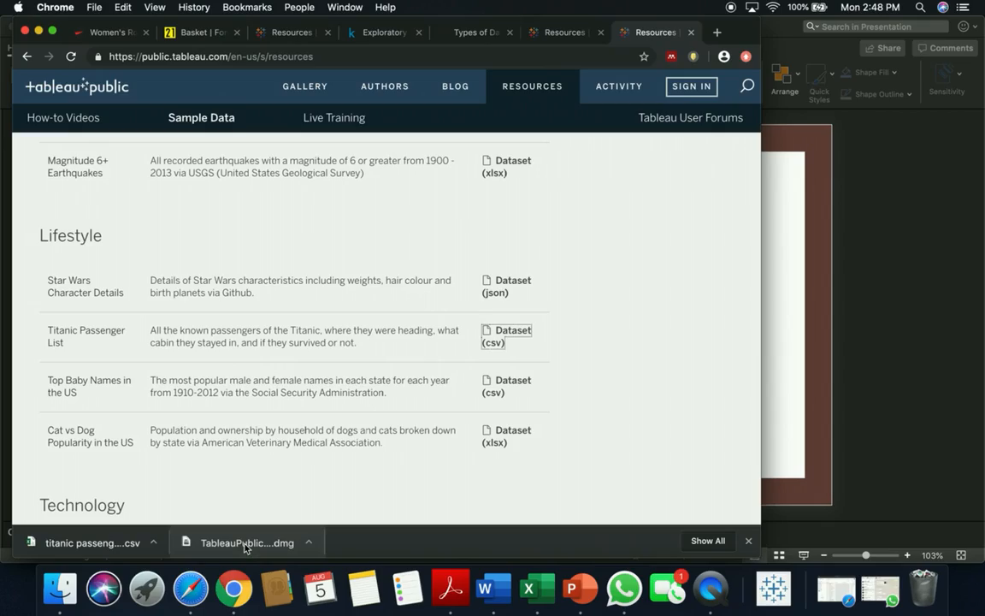
- Browse the sample datasets once more and open the downloaded TableauPublic-2019-2-2.dmg disk image
scroll(349, 279, up, 20)
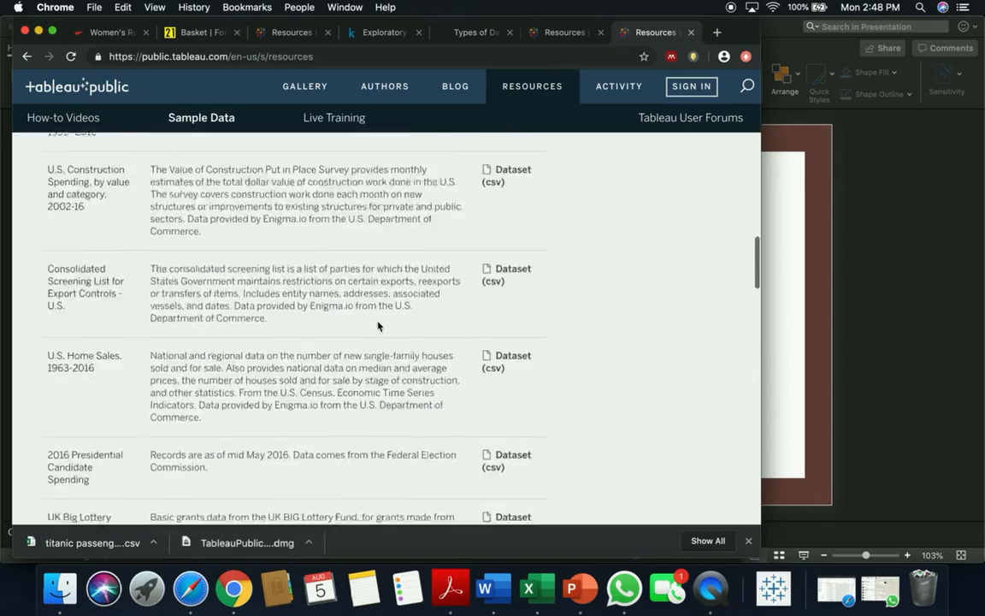
scroll(378, 326, up, 10)
scroll(378, 326, down, 12)
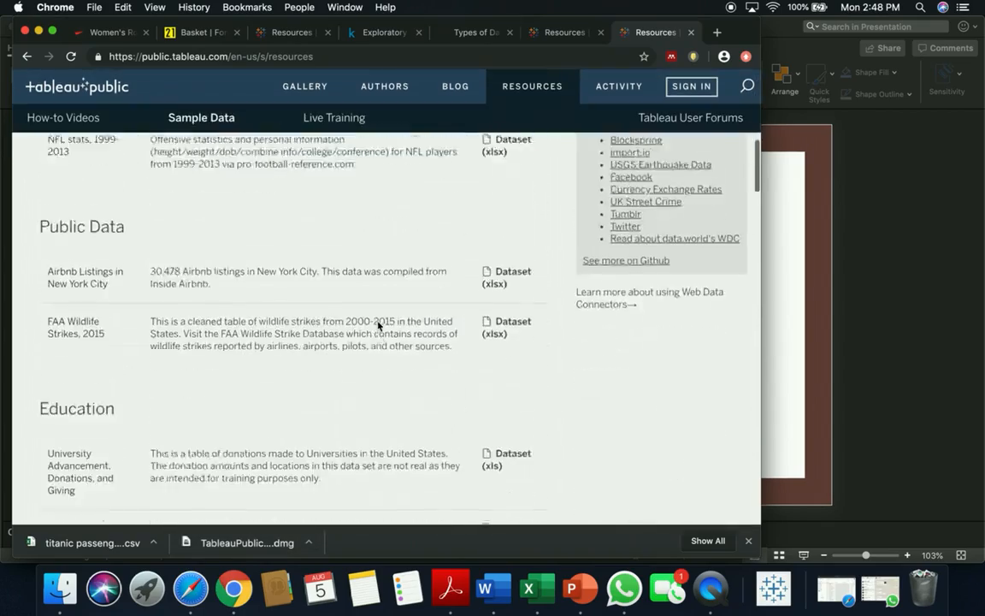
scroll(378, 326, down, 5)
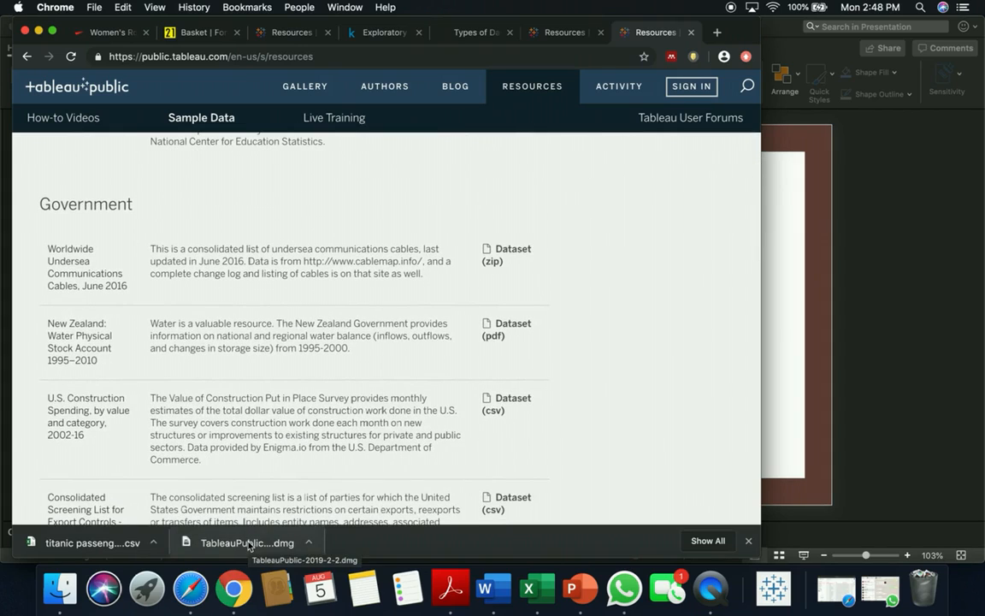
click(248, 547)
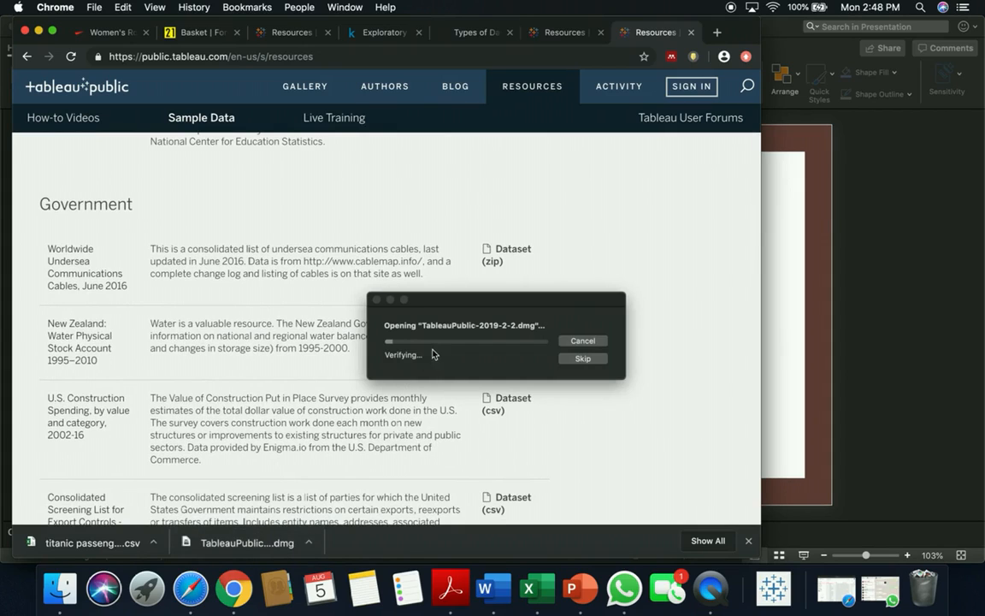
- Show the downloaded Titanic passenger list CSV in its Finder folder and minimize that window
right_click(80, 548)
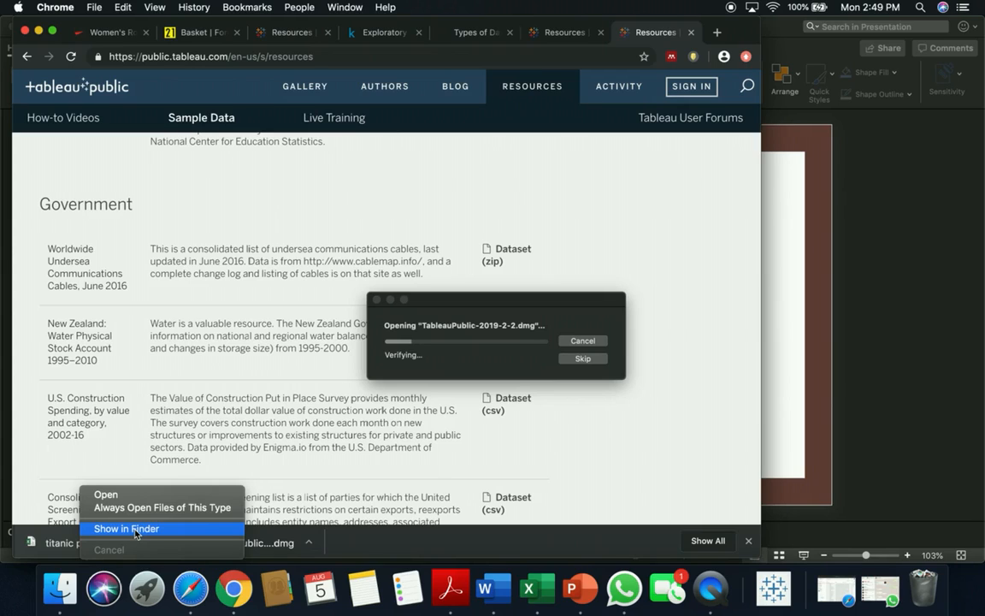
click(128, 529)
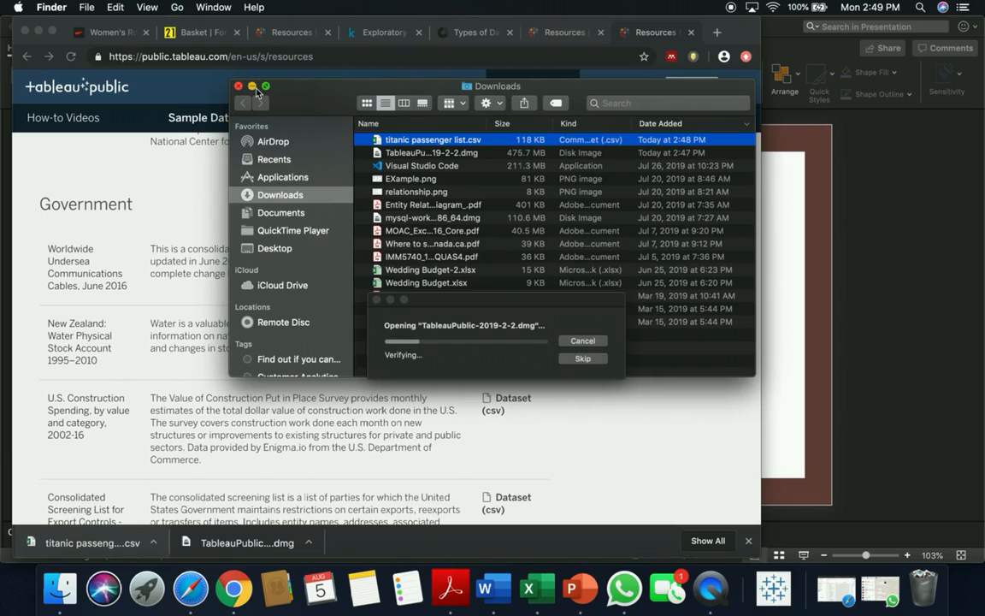
click(253, 87)
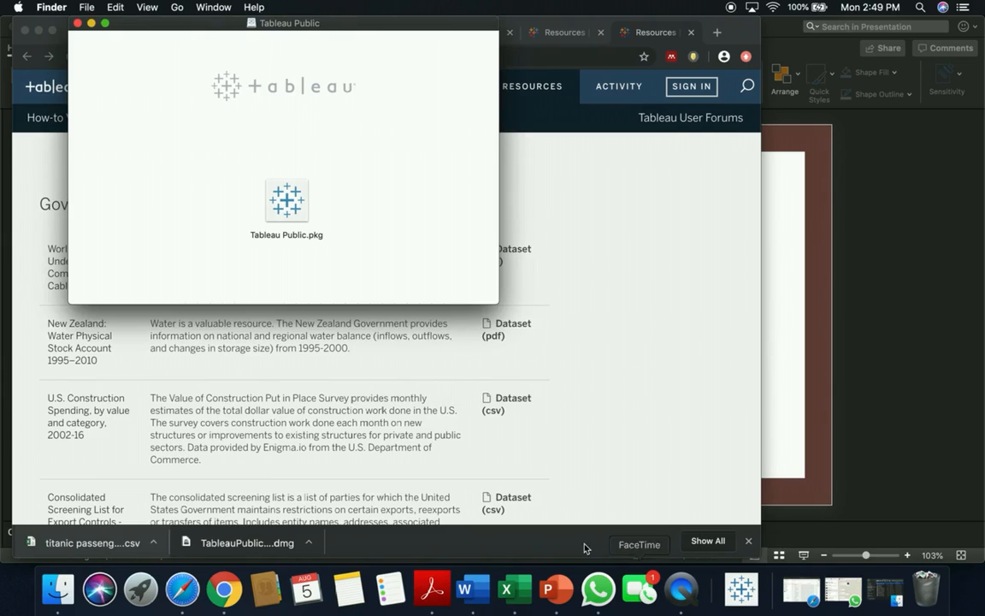
- Run the Tableau Public.pkg installer through the license agreement to the install location choice, and close it without installing
click(288, 210)
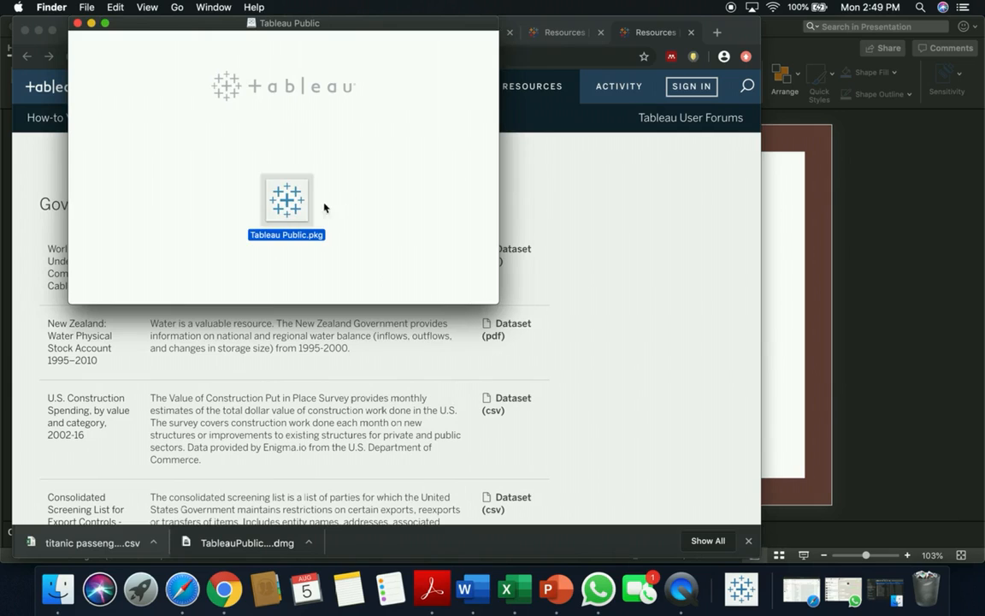
double_click(289, 205)
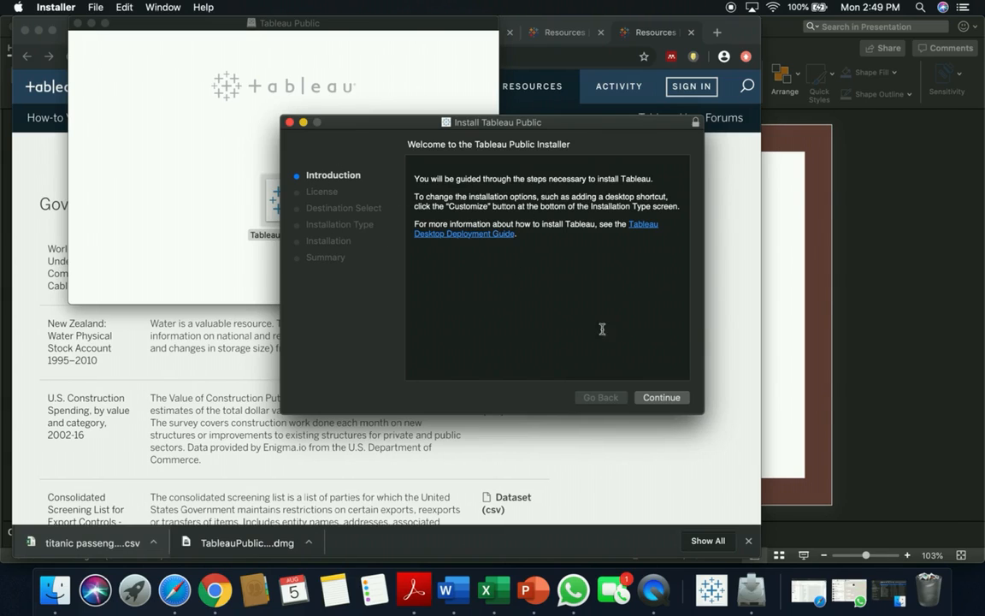
click(659, 397)
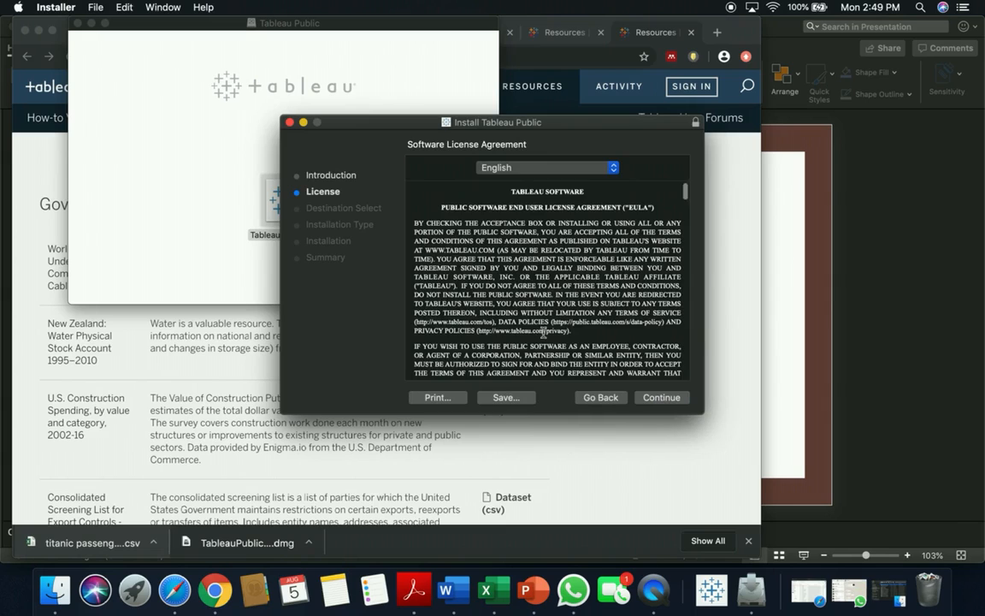
scroll(544, 332, down, 20)
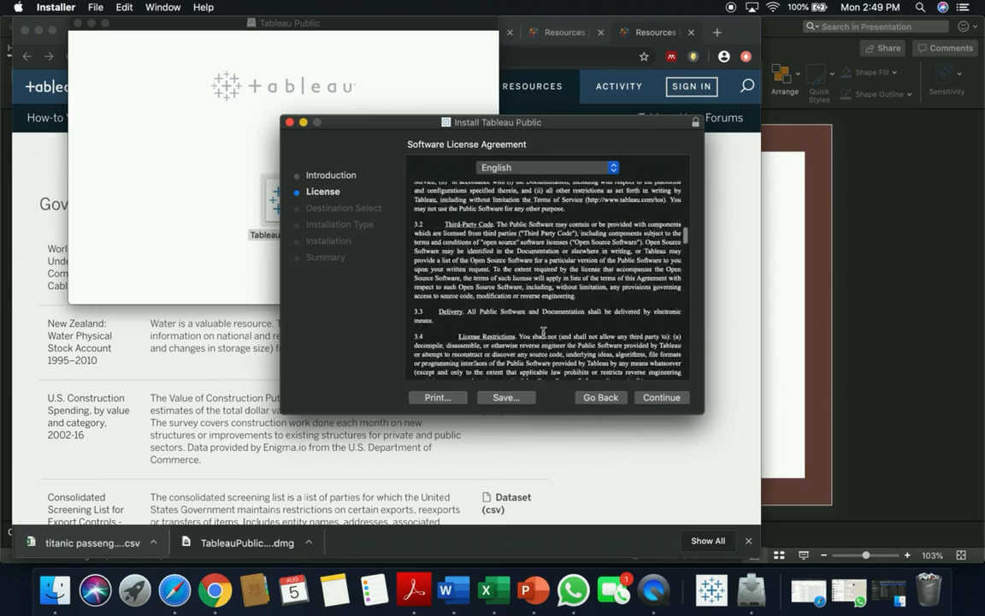
click(656, 399)
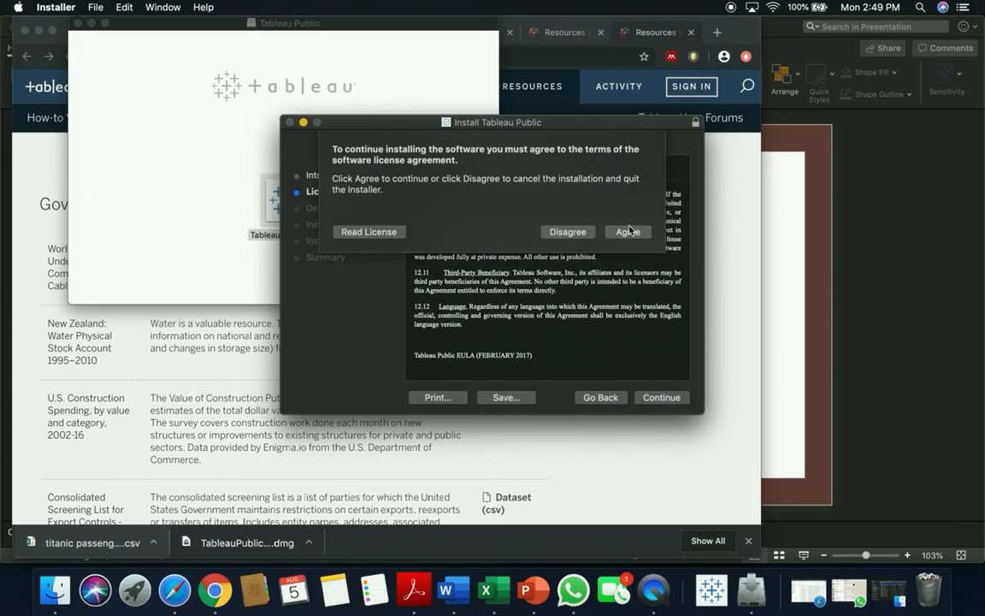
click(629, 231)
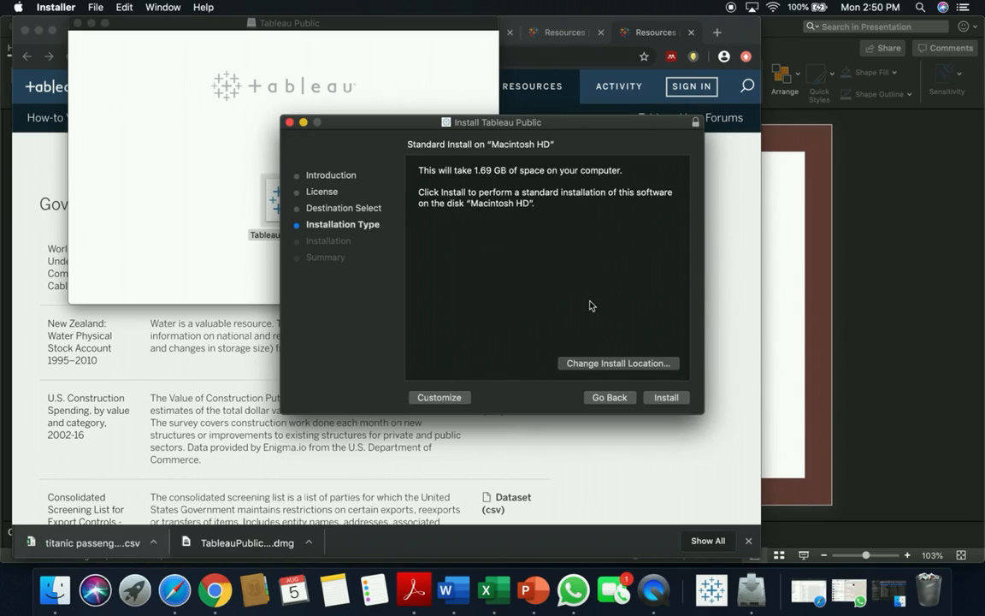
click(603, 364)
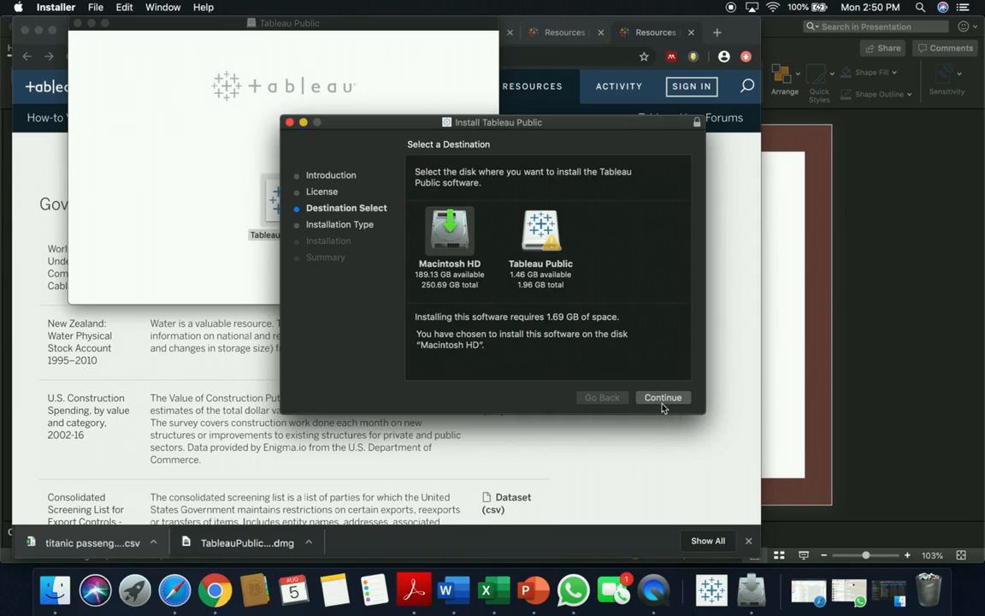
click(289, 122)
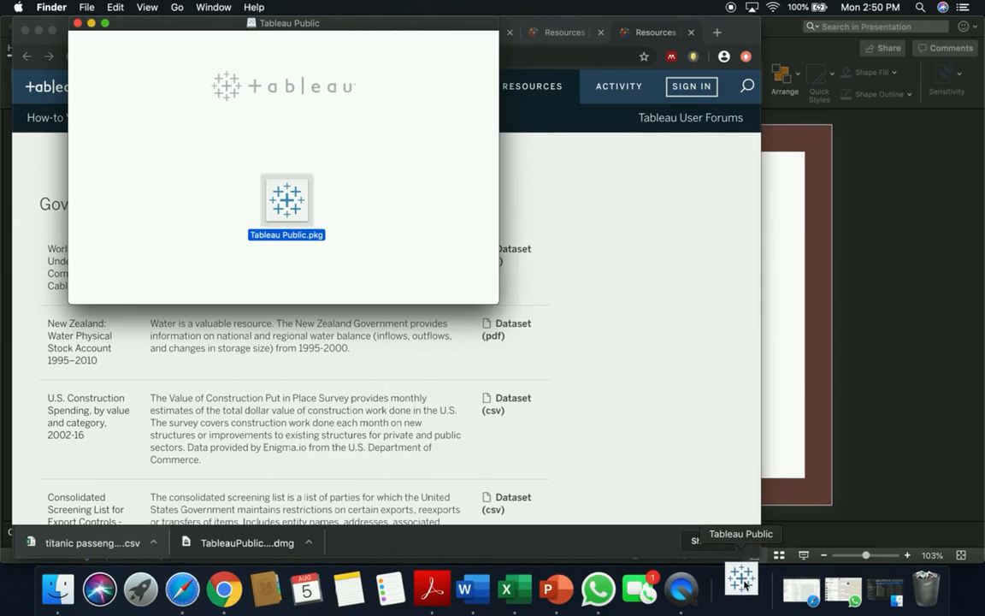
- Switch to the already installed Tableau Public app and postpone its update reminder
click(743, 581)
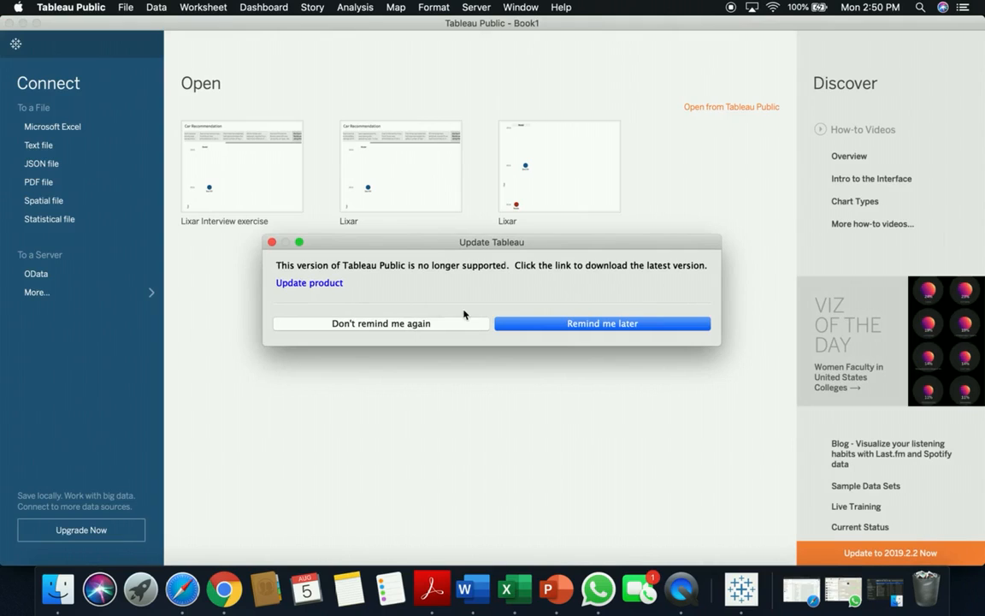
click(582, 329)
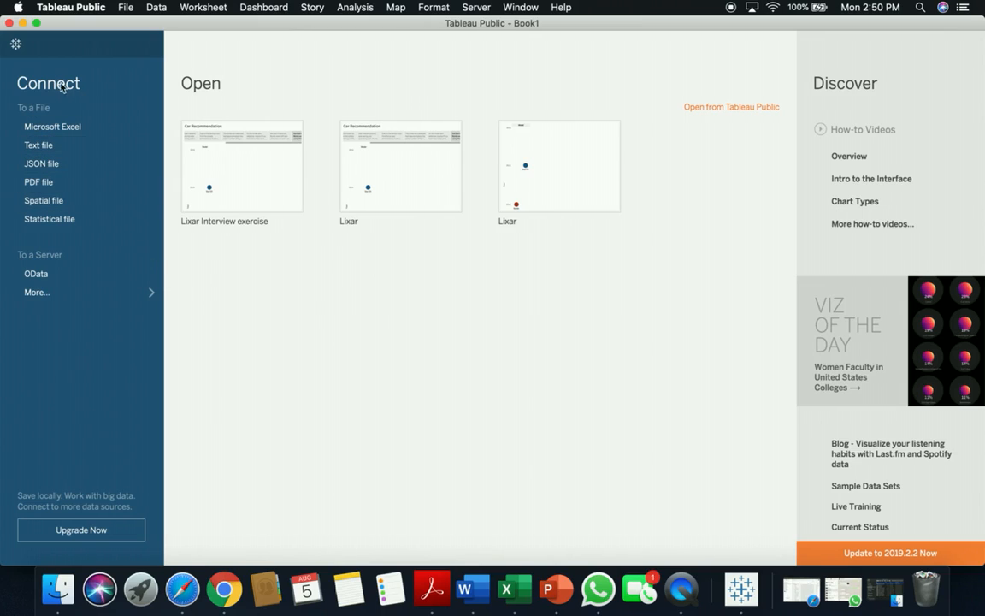
- Connect to the text file "titanic passenger list.csv" from the Downloads folder
click(59, 148)
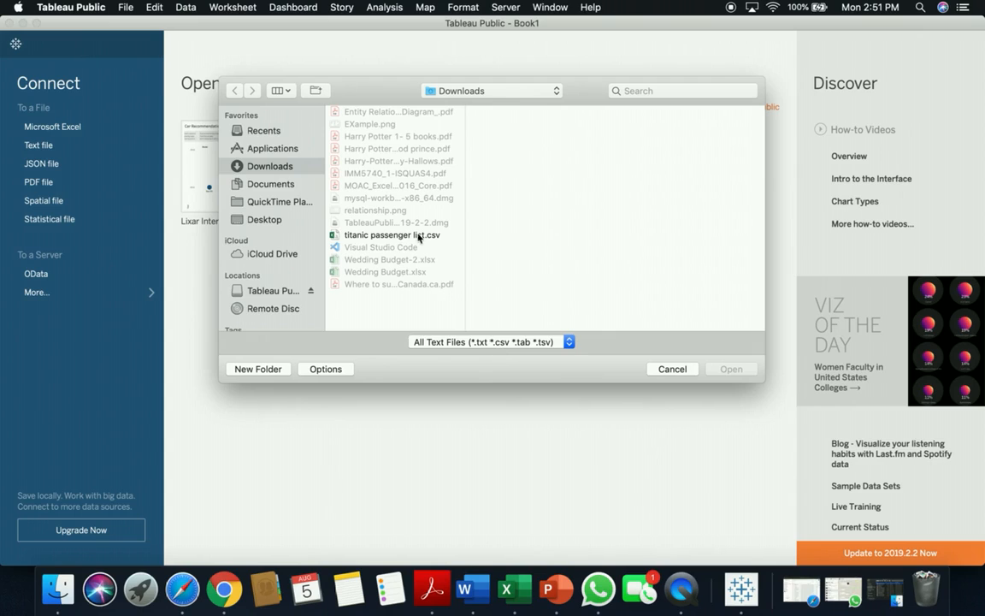
click(389, 235)
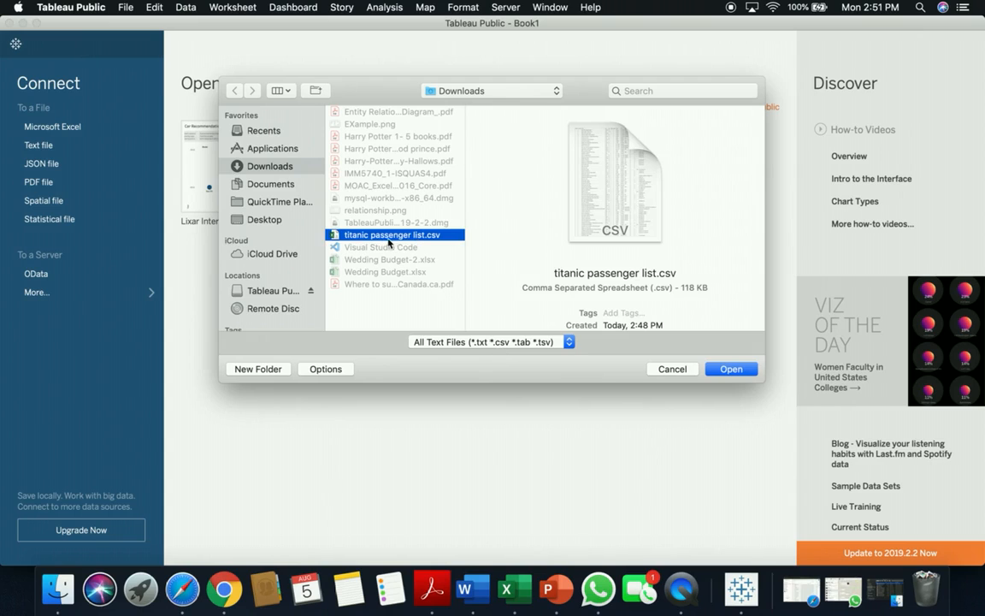
click(731, 370)
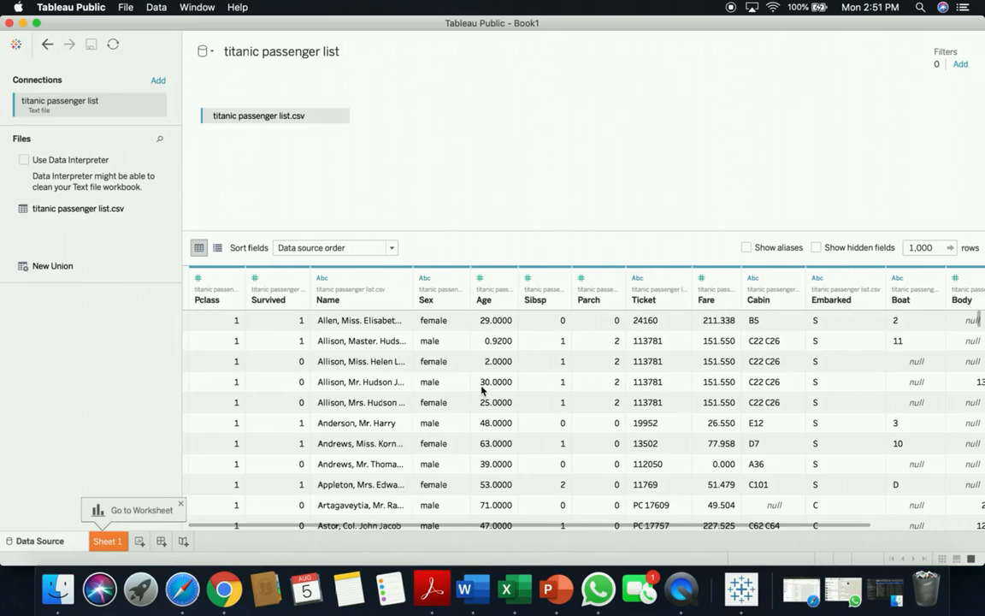
- Examine the imported passenger table and its row limit, and switch to the start page and back to the data source
scroll(266, 411, right, 3)
scroll(266, 410, left, 3)
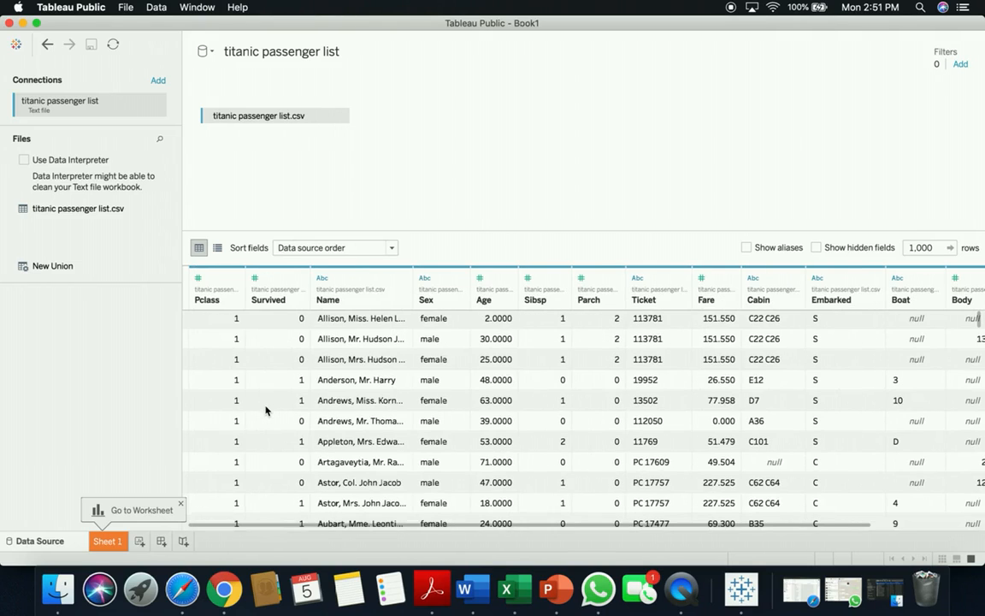
click(930, 248)
drag(930, 248, 909, 248)
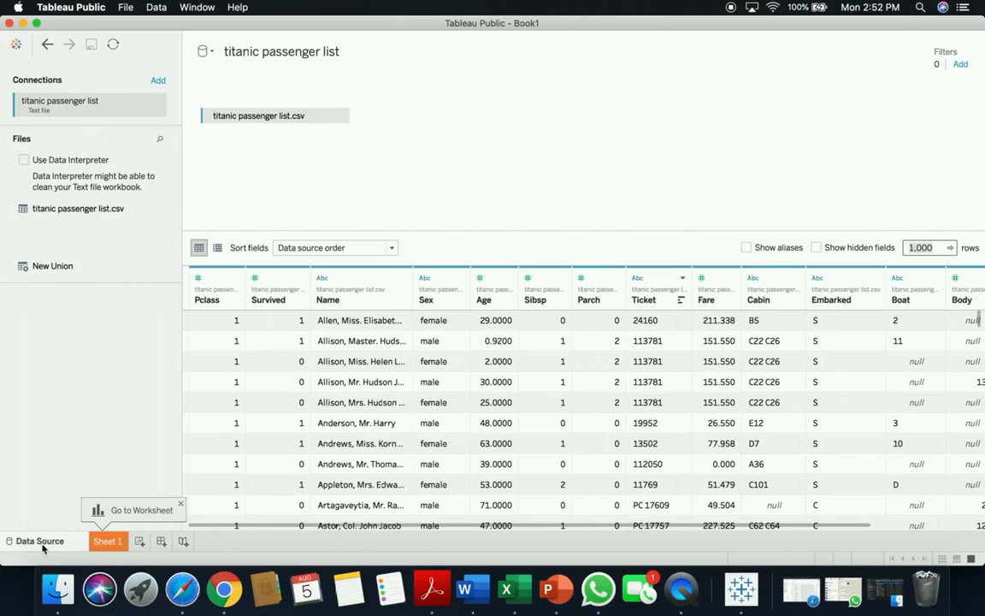
click(16, 46)
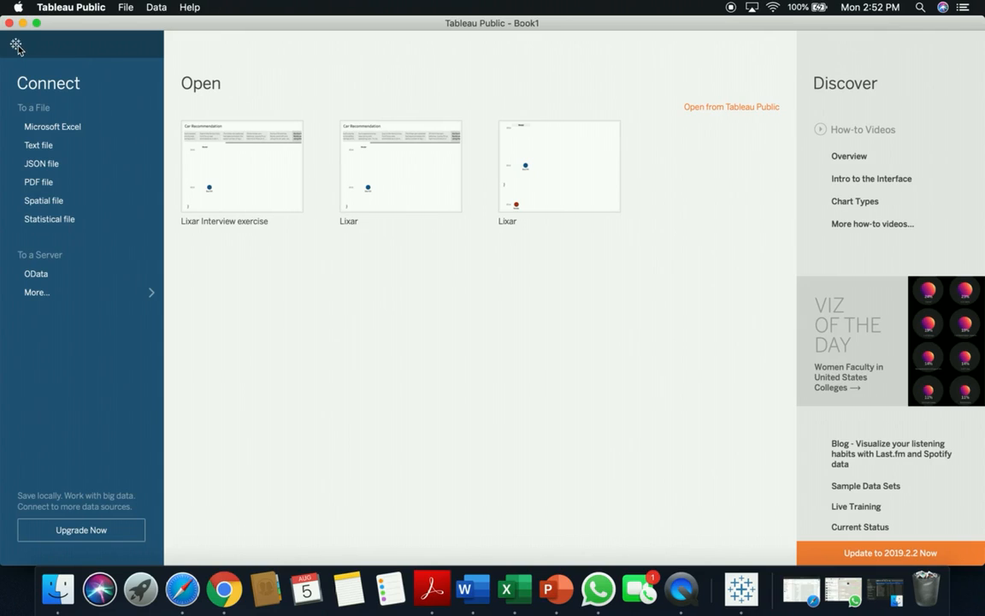
click(16, 45)
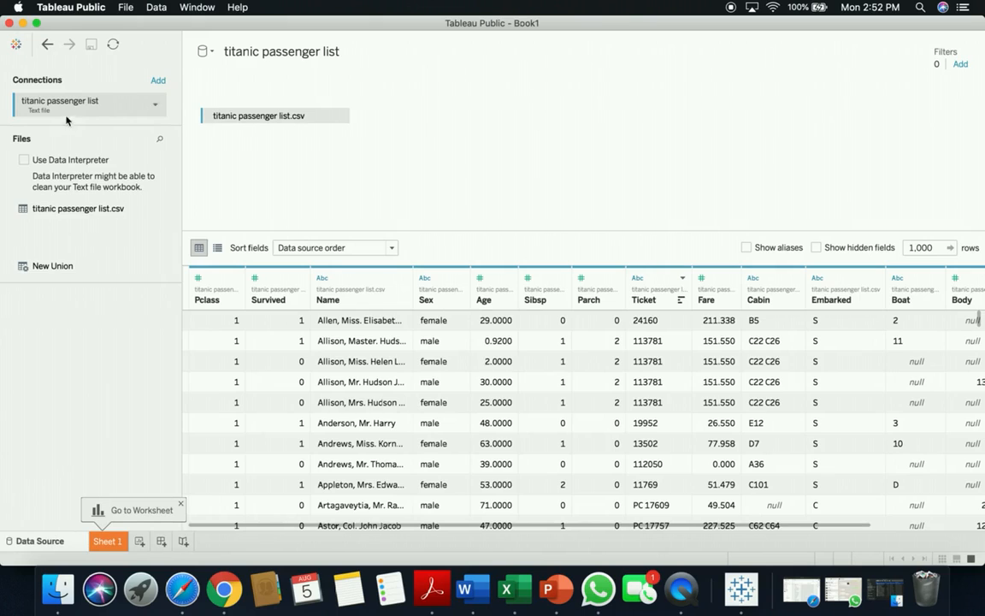
- Open worksheet Sheet 1, comparing its dimensions and measures with the column data types in the data source
click(112, 543)
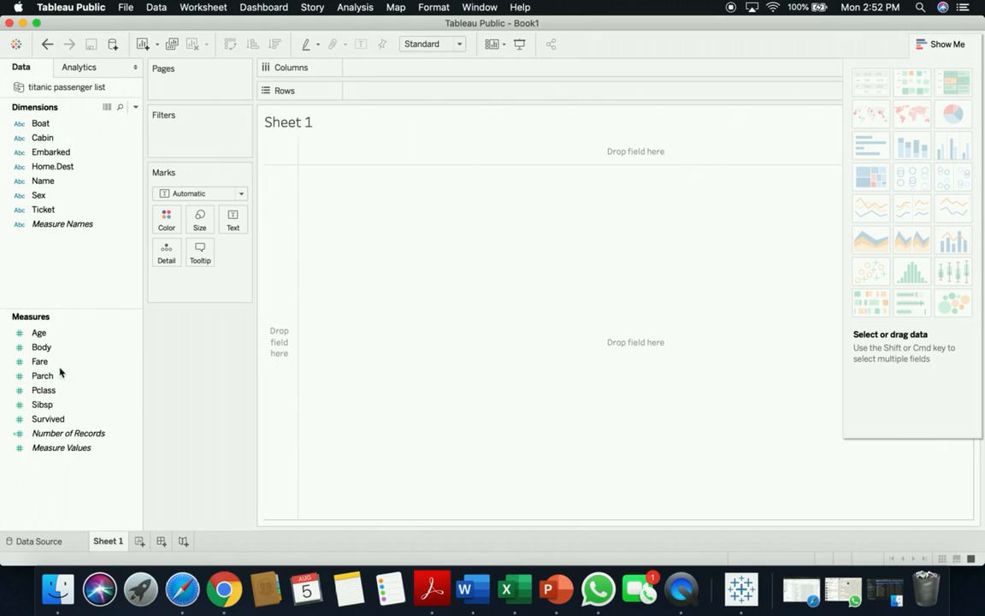
click(49, 544)
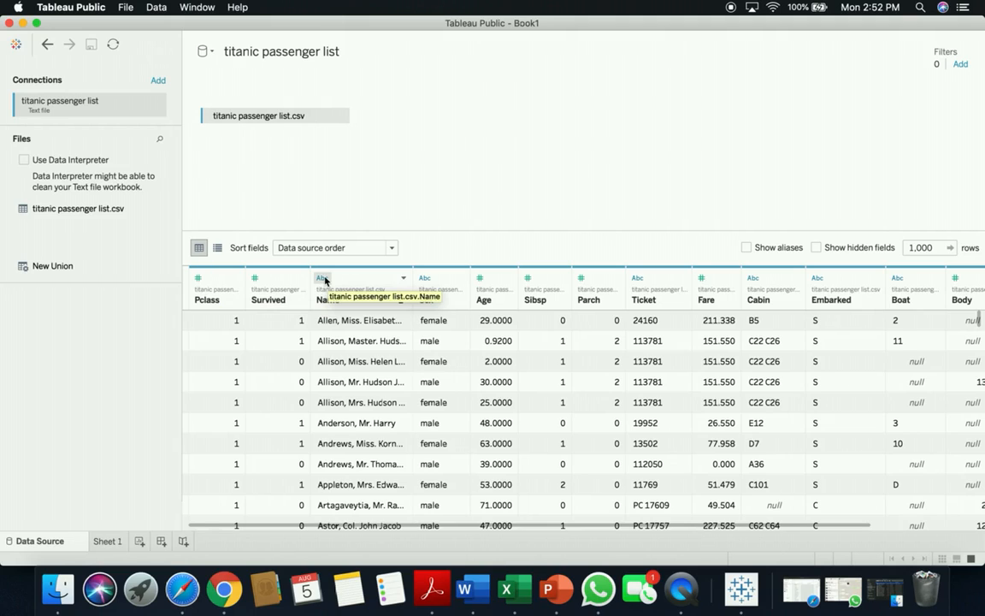
click(106, 541)
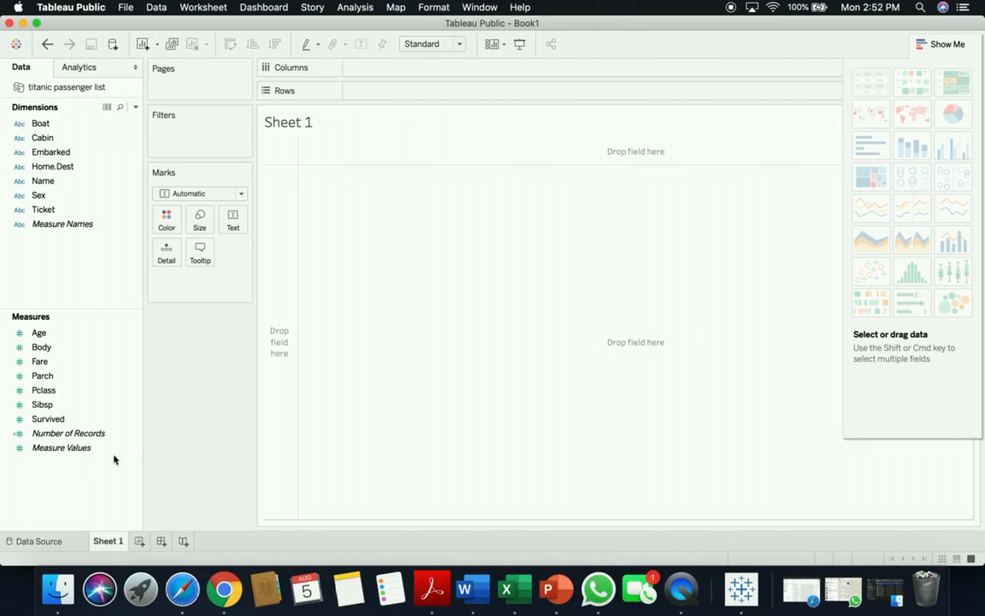
- Review the available commands for files, data, worksheets, dashboards, stories, analysis, maps, formatting and help without running any
click(120, 10)
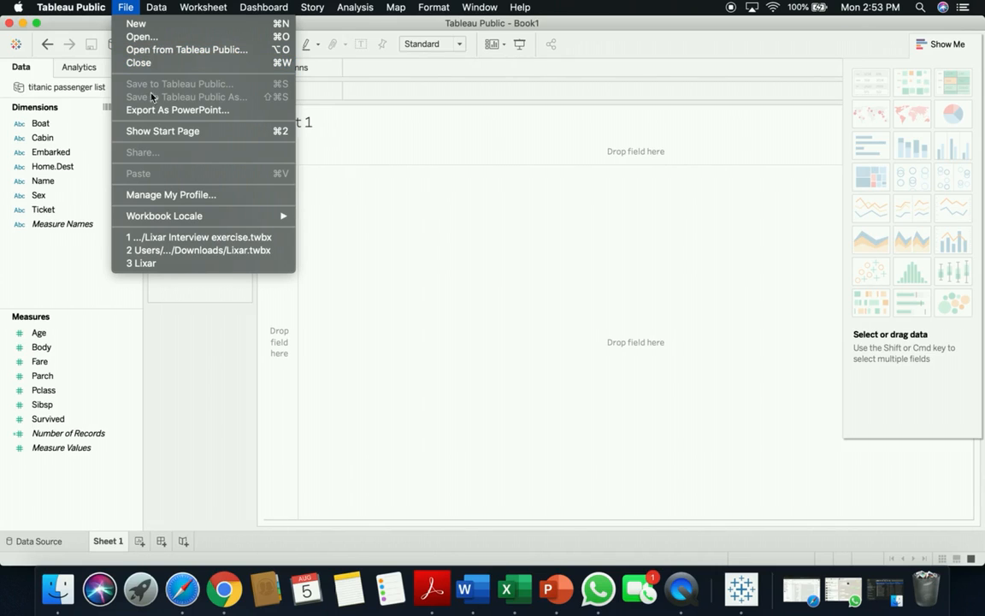
mouse_move(167, 12)
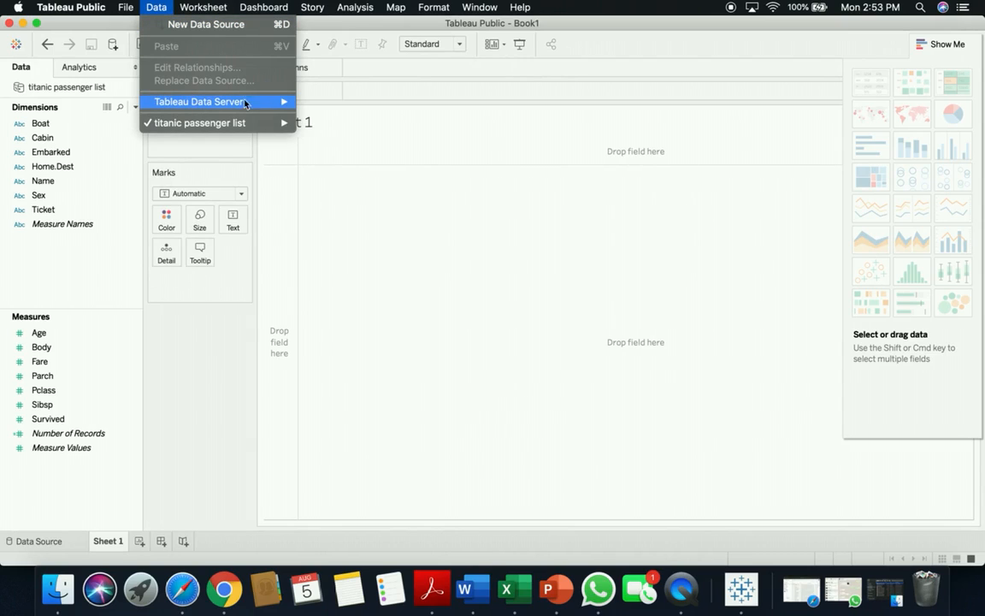
click(286, 101)
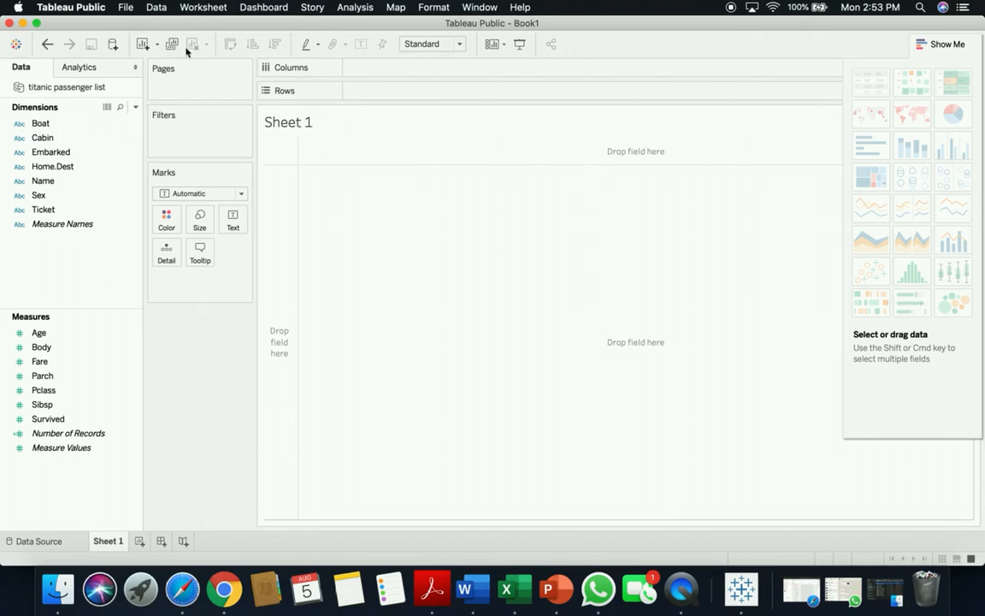
click(124, 8)
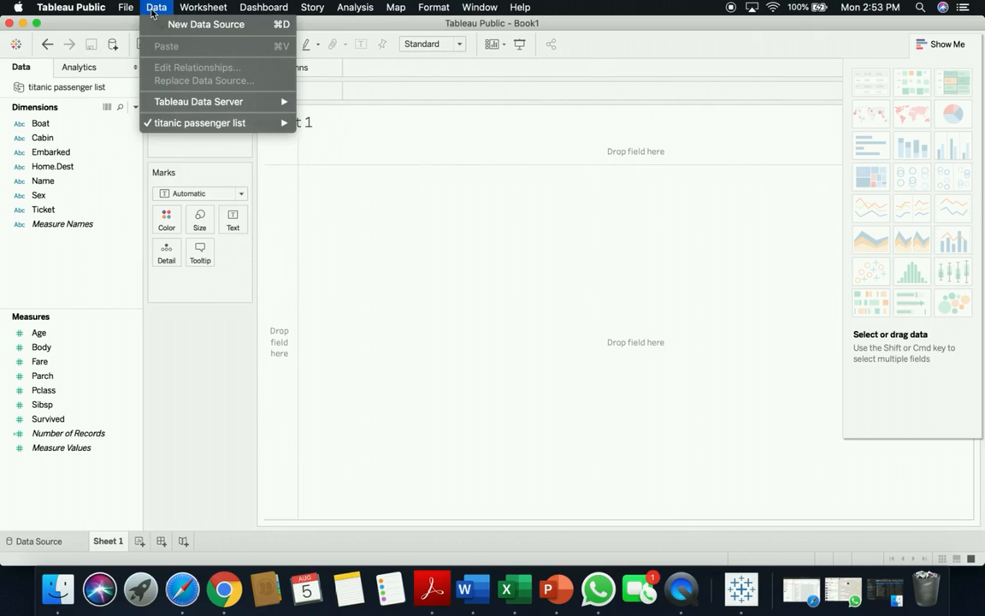
mouse_move(184, 126)
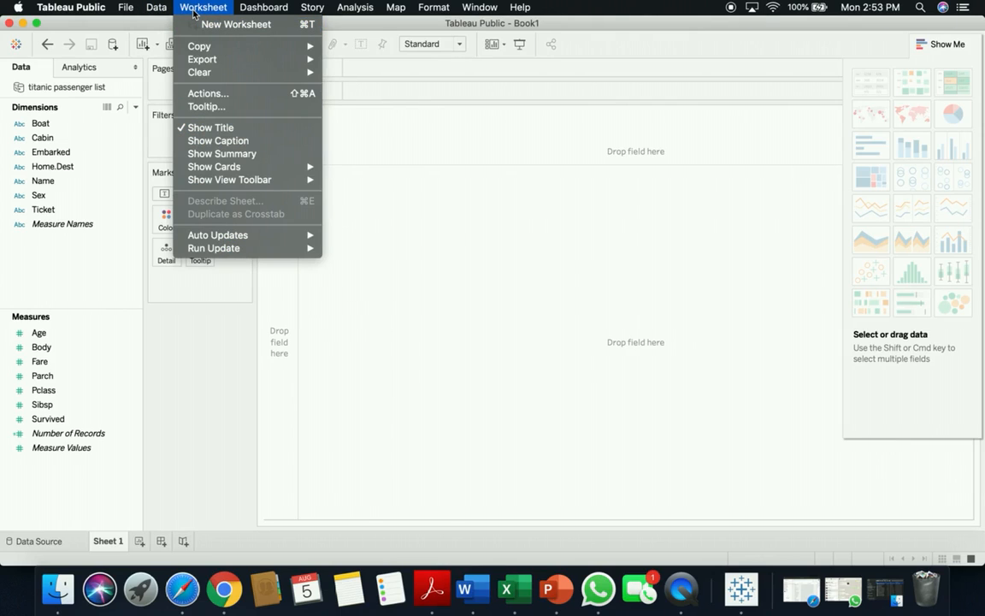
mouse_move(261, 13)
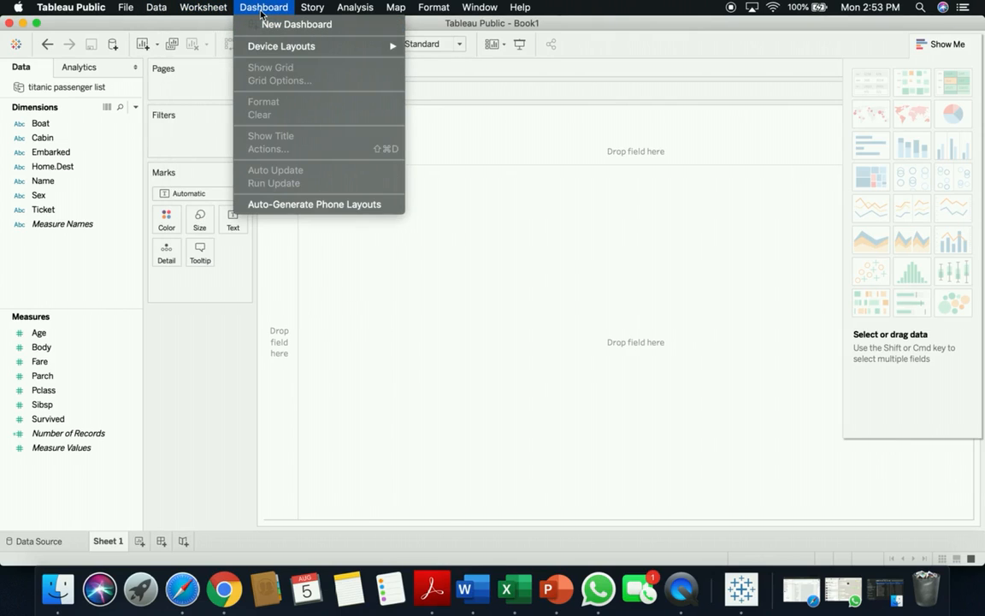
mouse_move(311, 10)
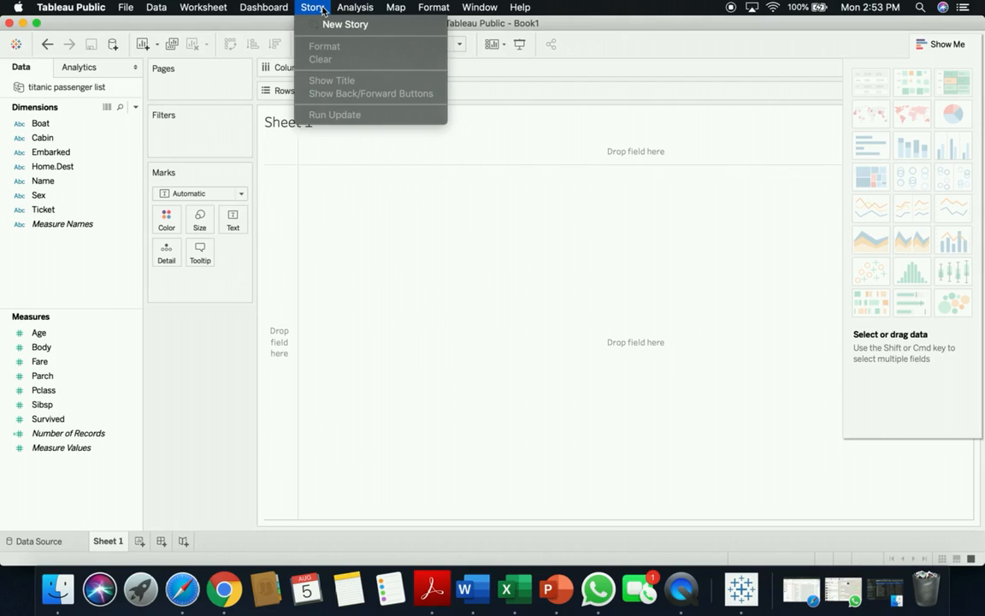
mouse_move(347, 10)
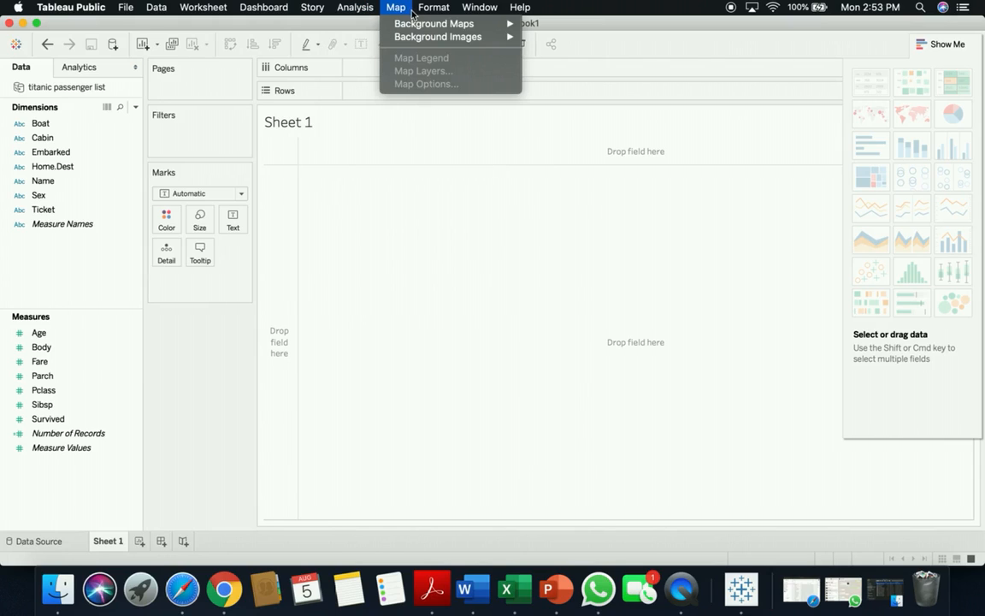
mouse_move(430, 7)
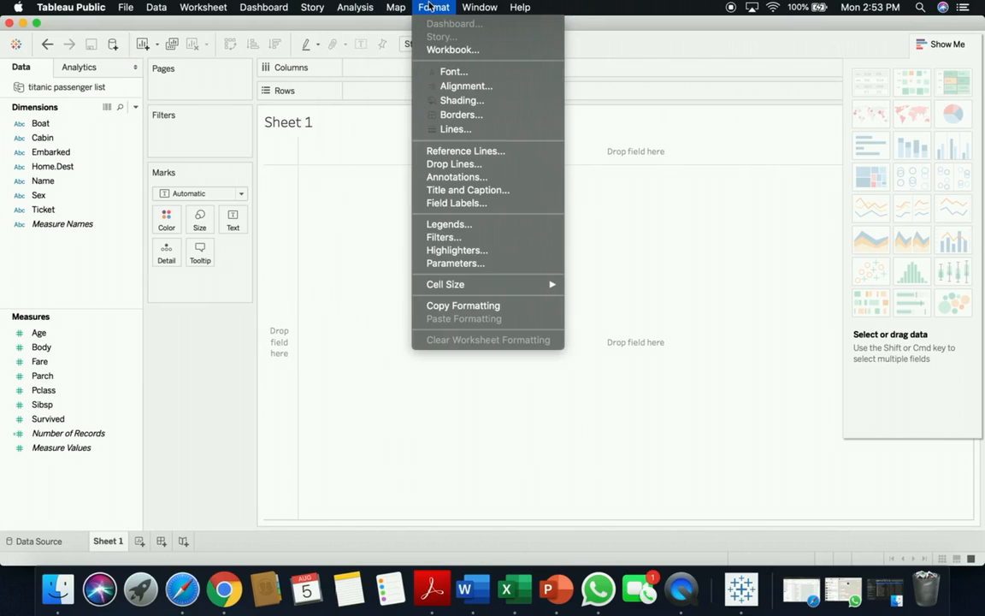
mouse_move(395, 13)
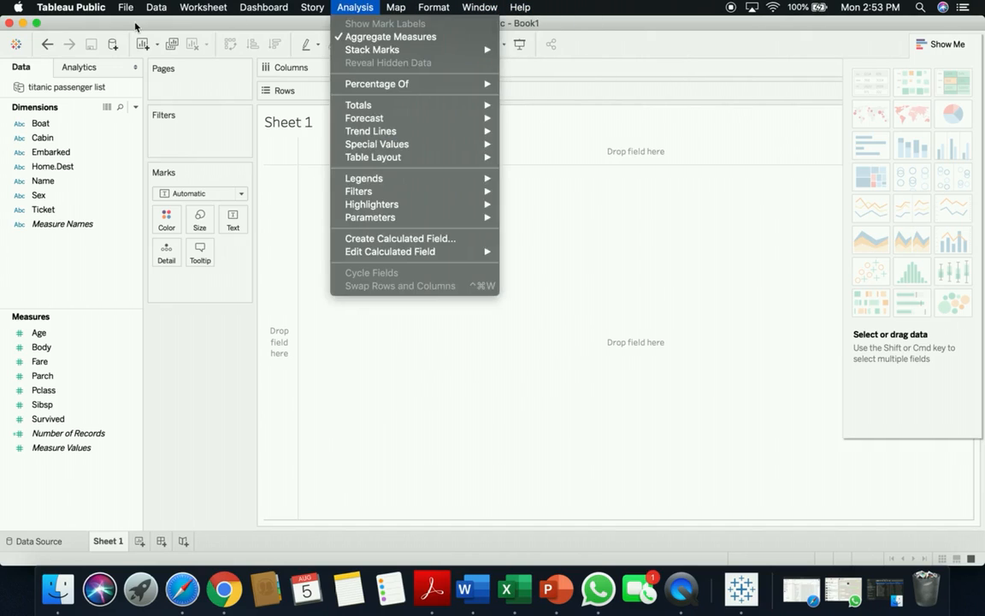
mouse_move(521, 10)
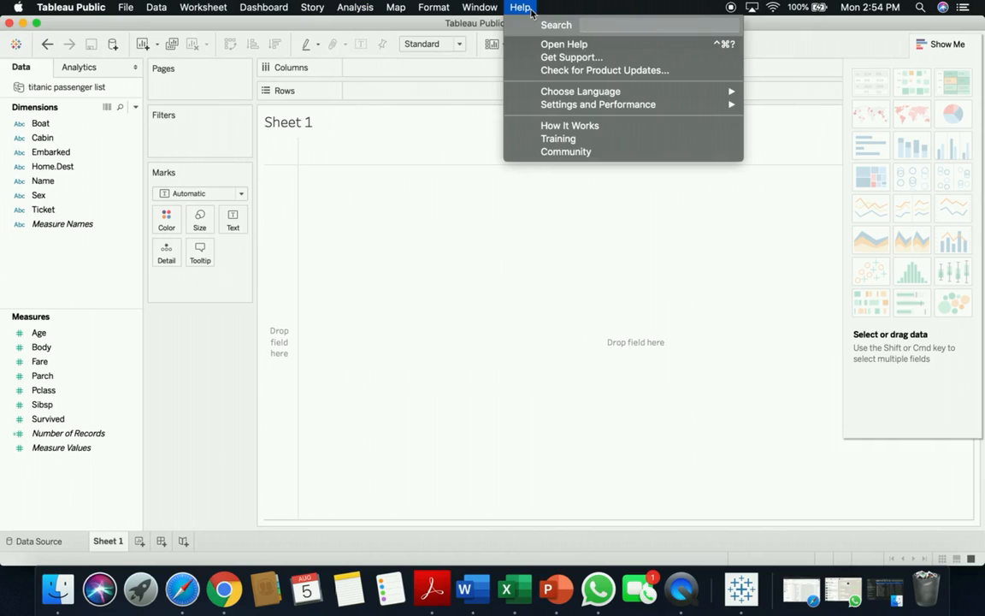
mouse_move(361, 5)
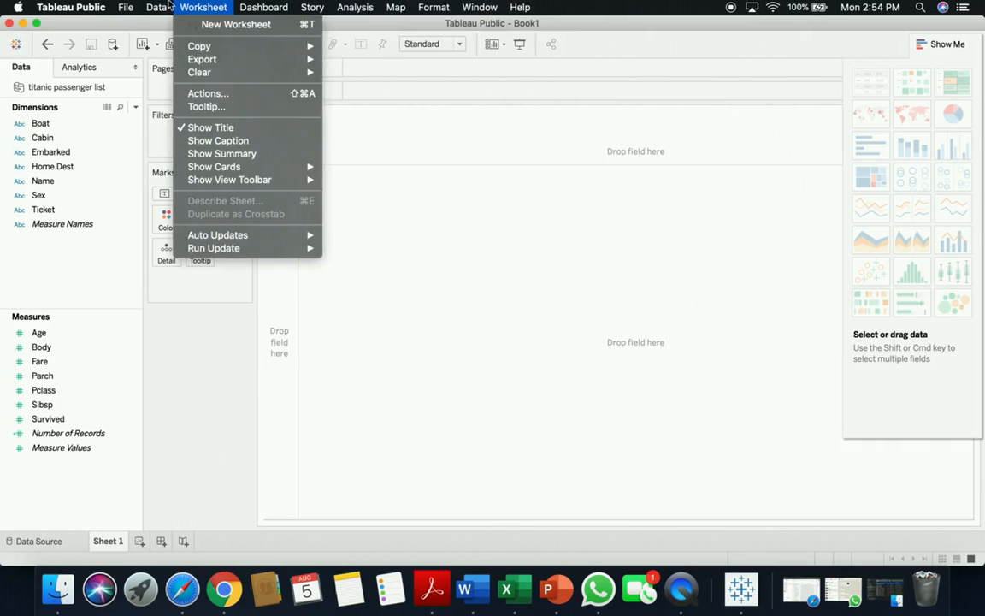
mouse_move(71, 7)
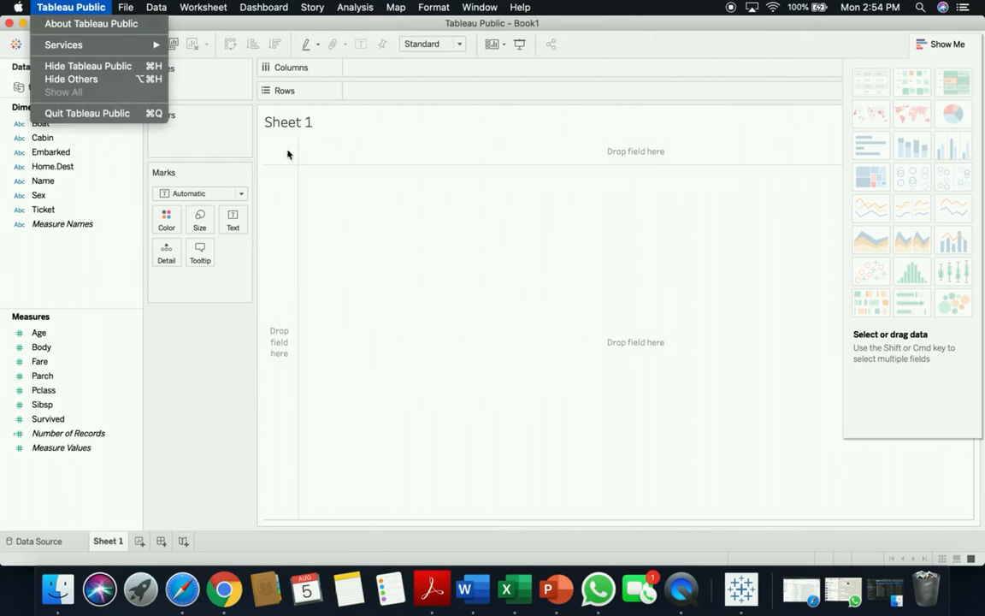
click(195, 357)
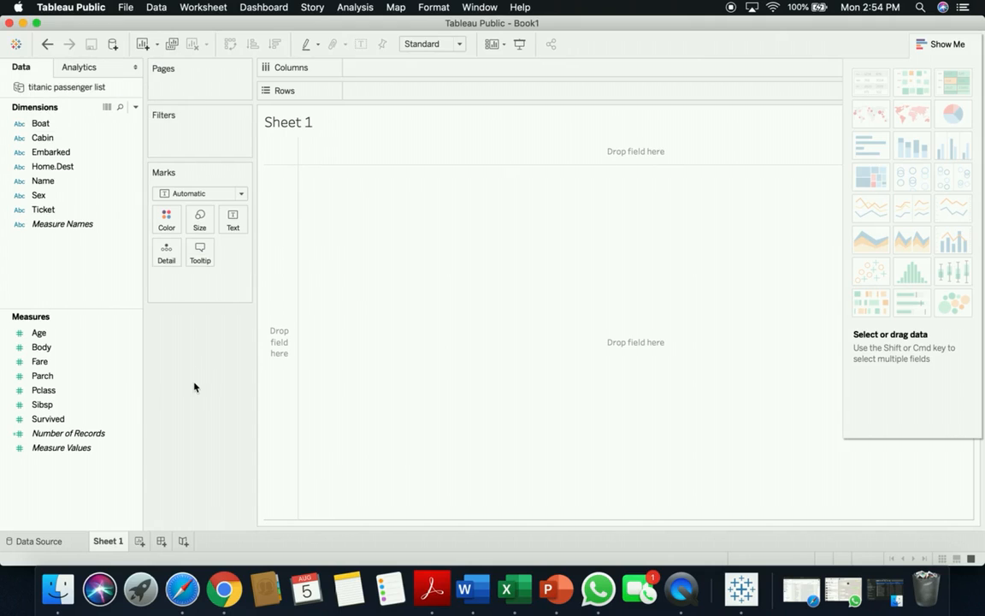
- Check the example dashboard slide in PowerPoint, return to Tableau Public and place the Survived measure on the Columns shelf
click(562, 588)
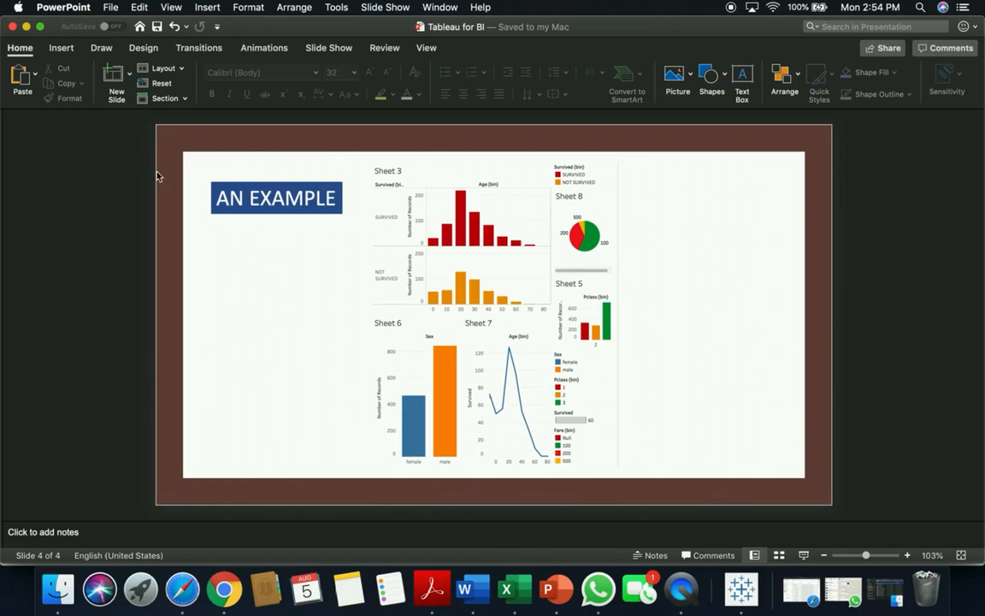
click(26, 27)
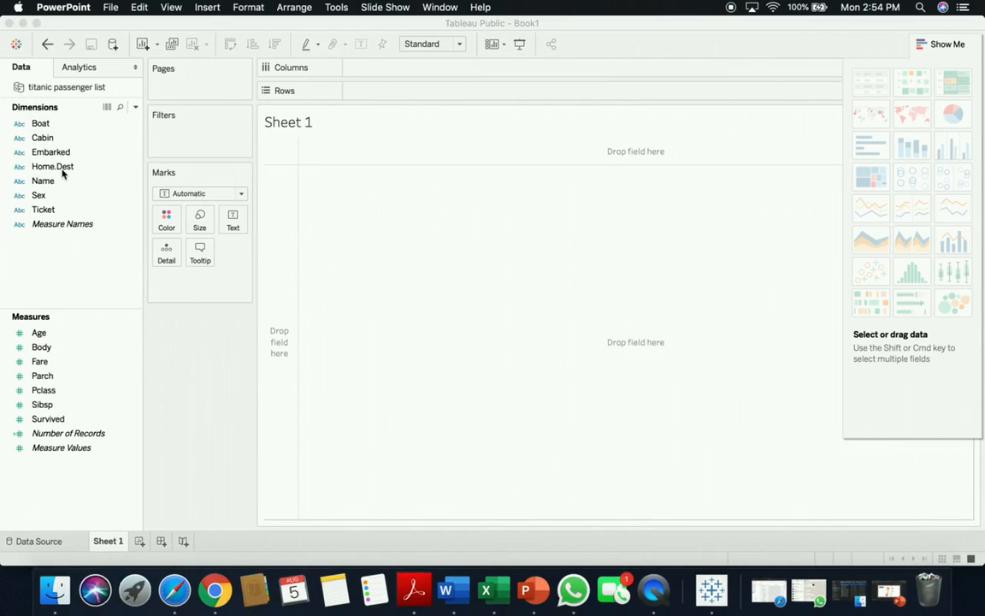
click(50, 419)
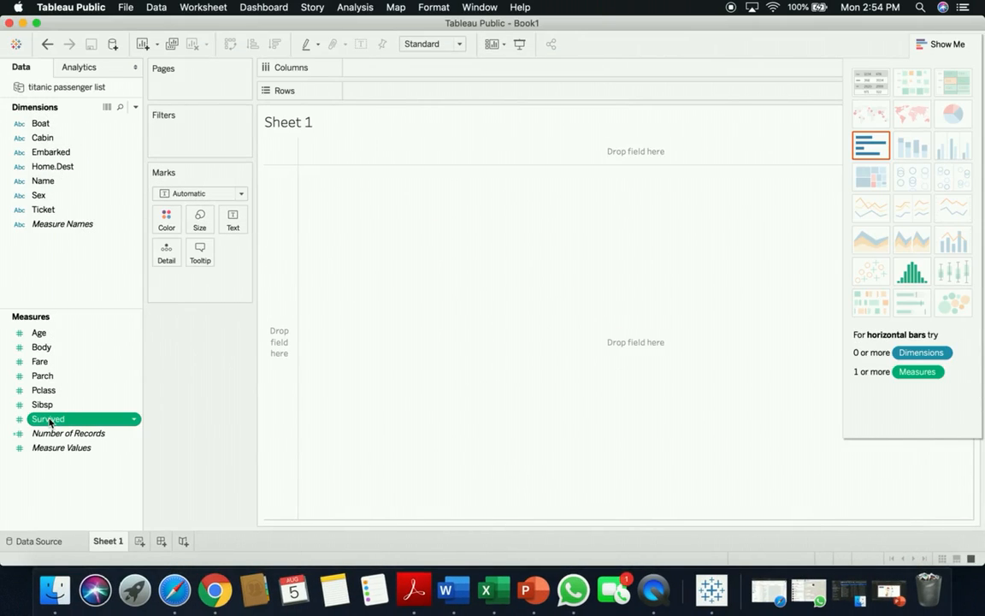
drag(50, 420, 391, 75)
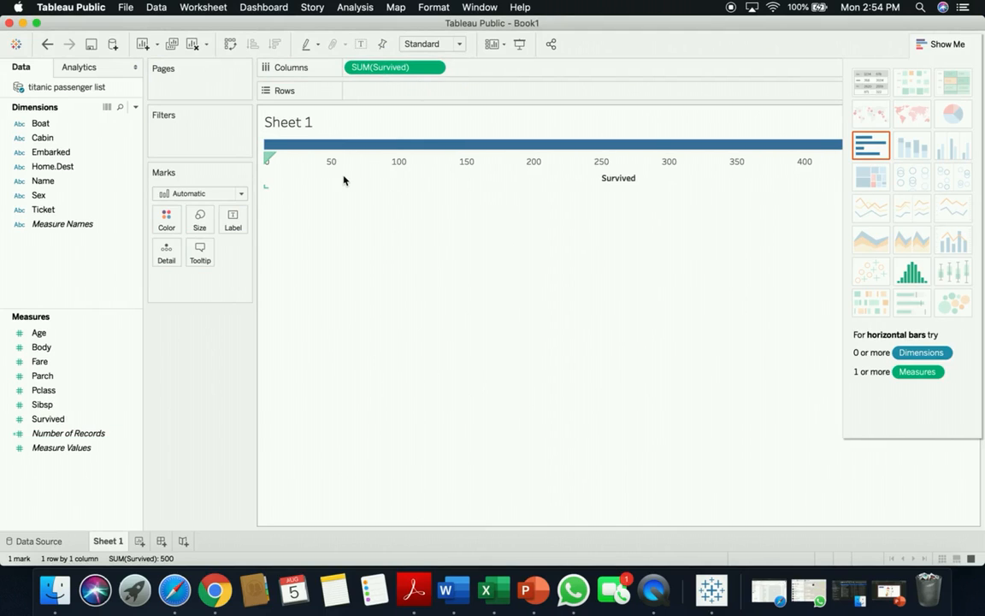
- Examine the Survived column's values in the data source and return to Sheet 1
click(43, 542)
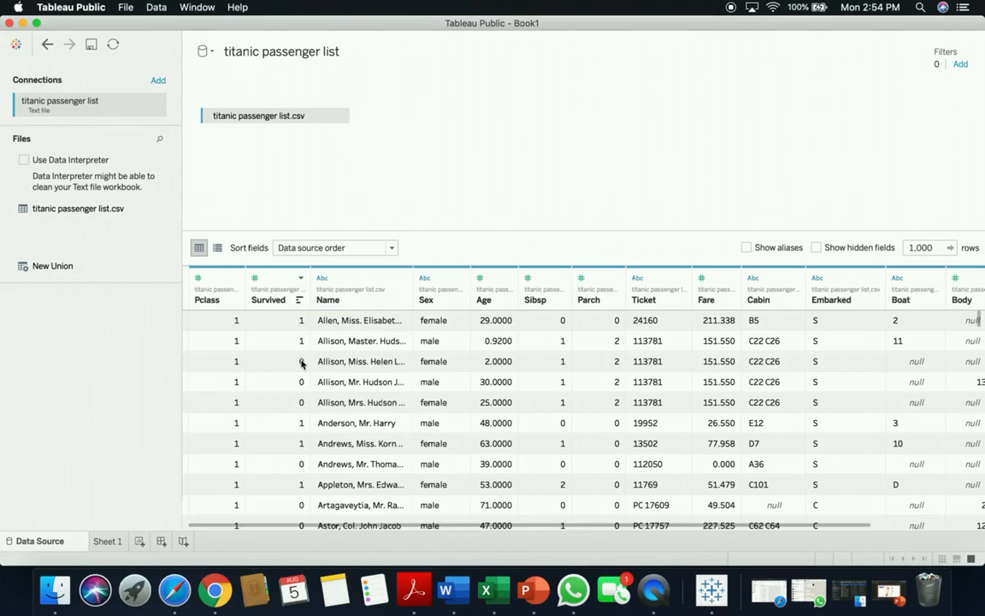
click(108, 541)
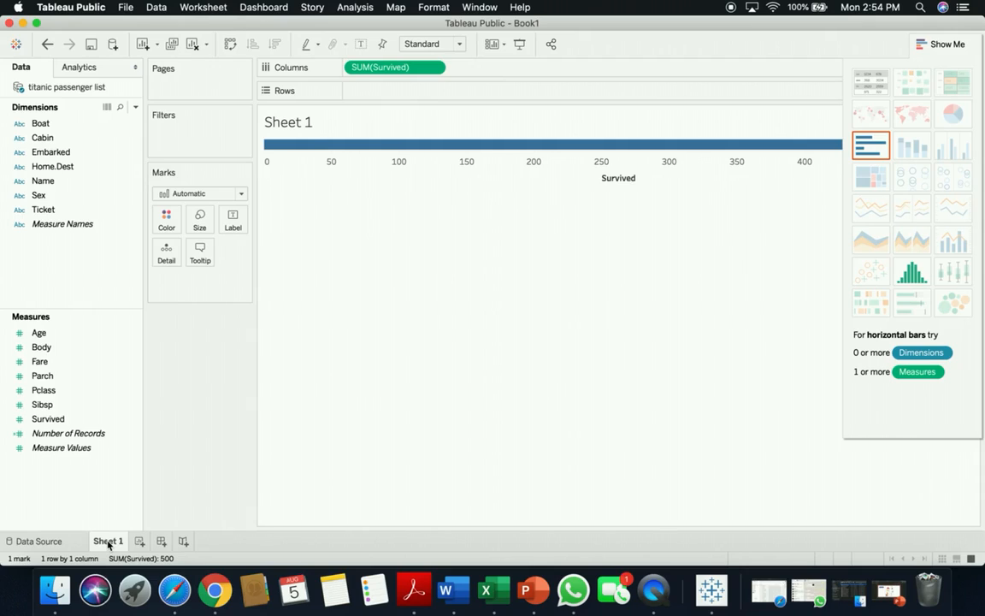
click(69, 389)
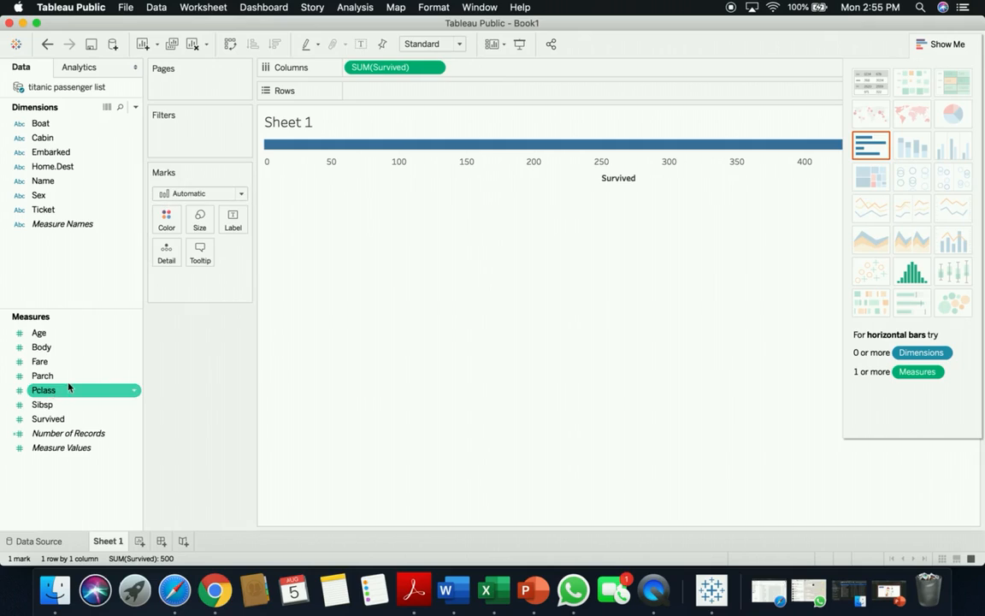
- Change the aggregation of the Survived measure on the Columns shelf from sum to Count
click(434, 68)
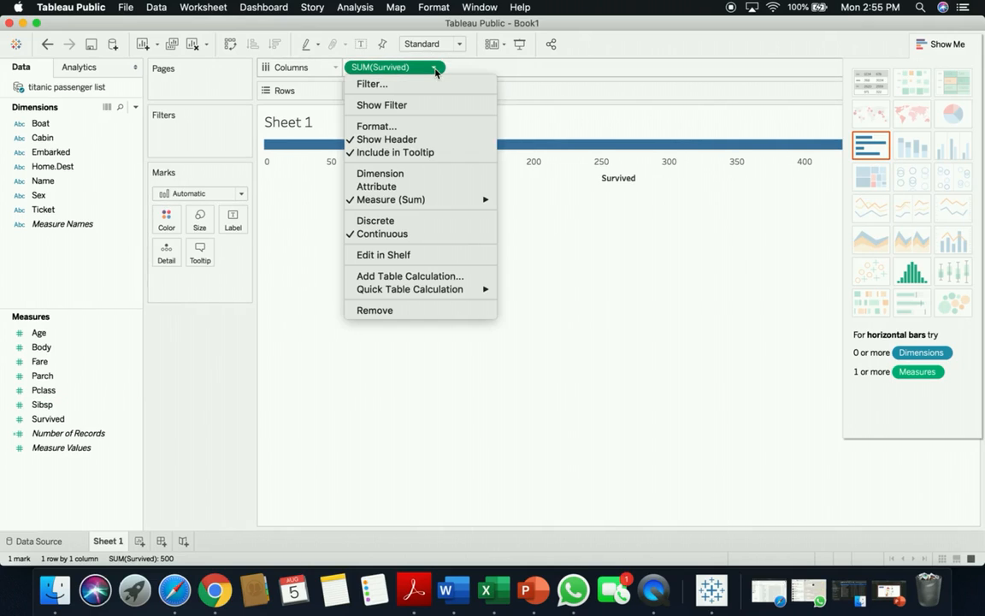
click(433, 70)
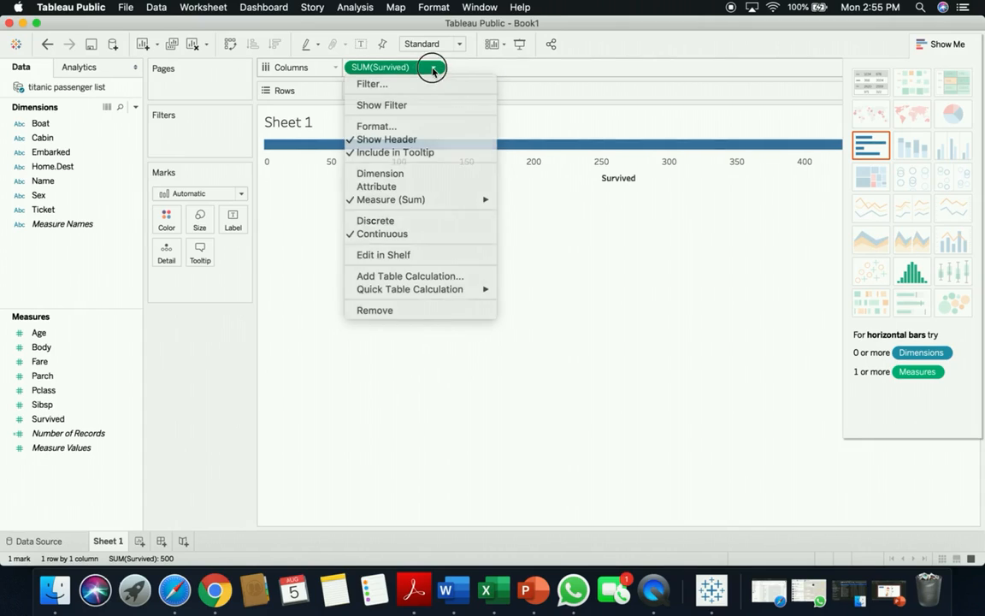
click(434, 69)
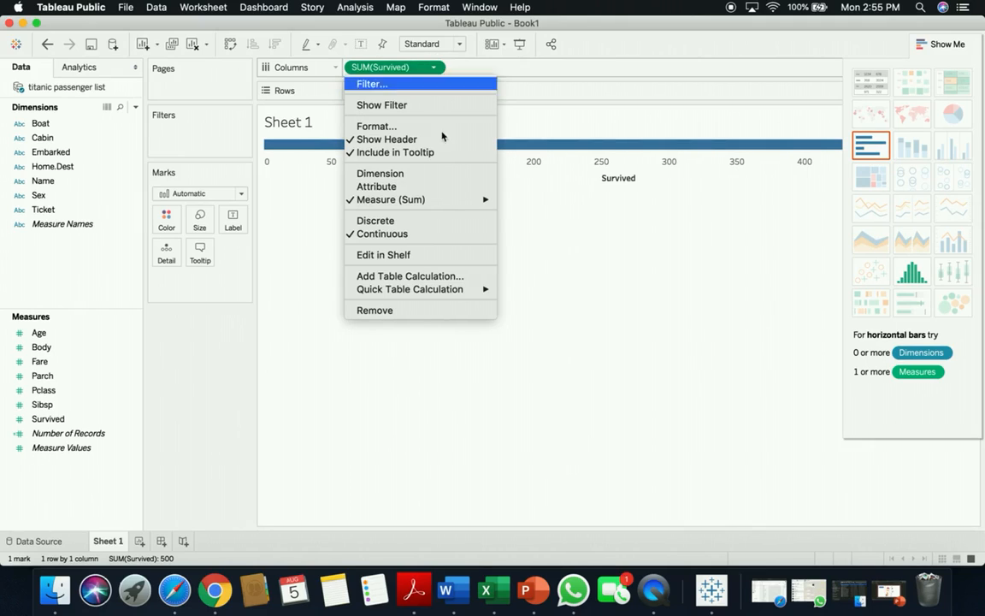
mouse_move(428, 199)
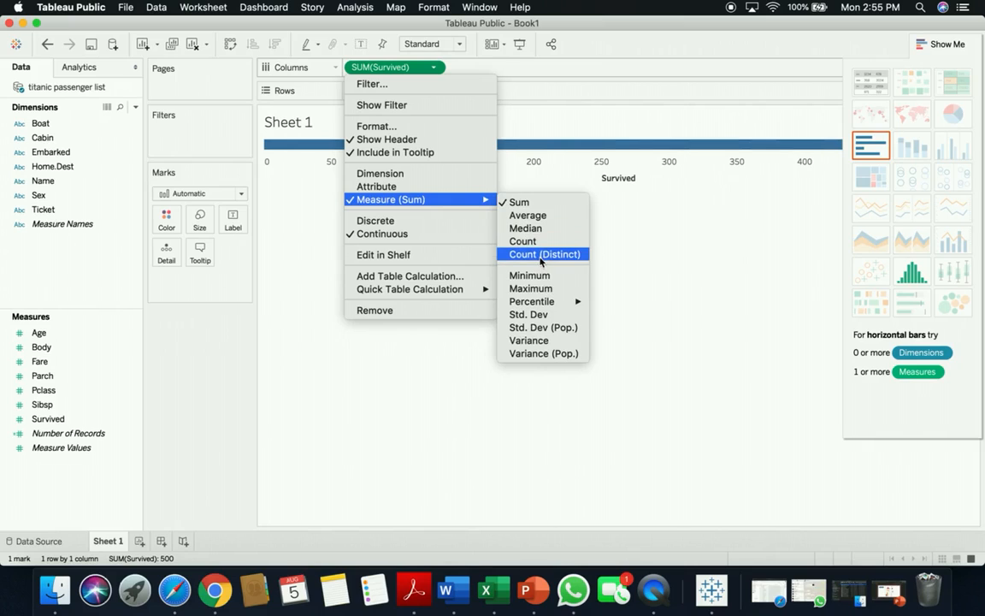
click(537, 245)
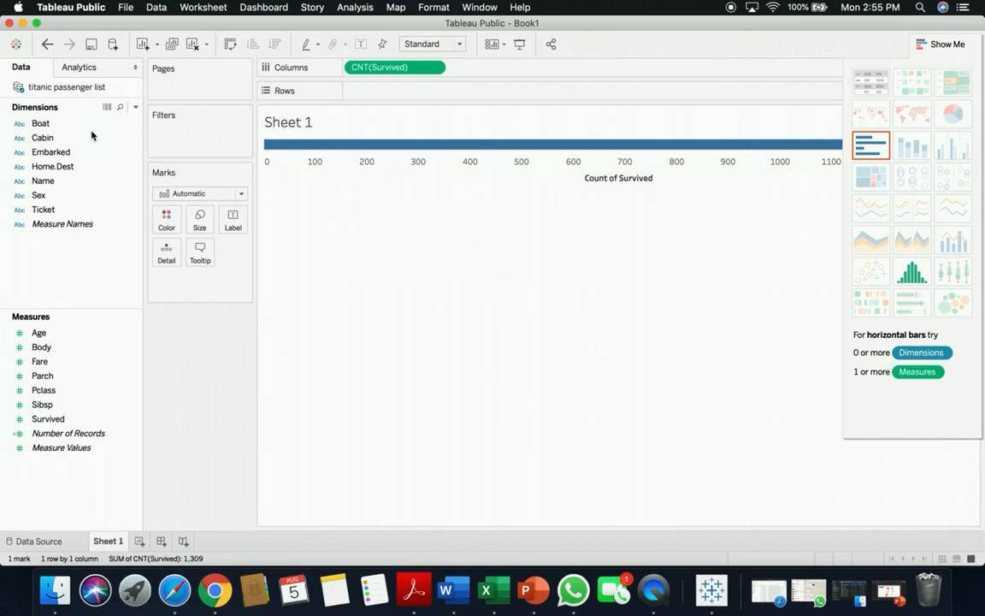
- Break the Survived count down by Sex as vertical bars, with Sex on Columns and the count on Rows, and inspect both bars
click(62, 198)
drag(62, 197, 401, 101)
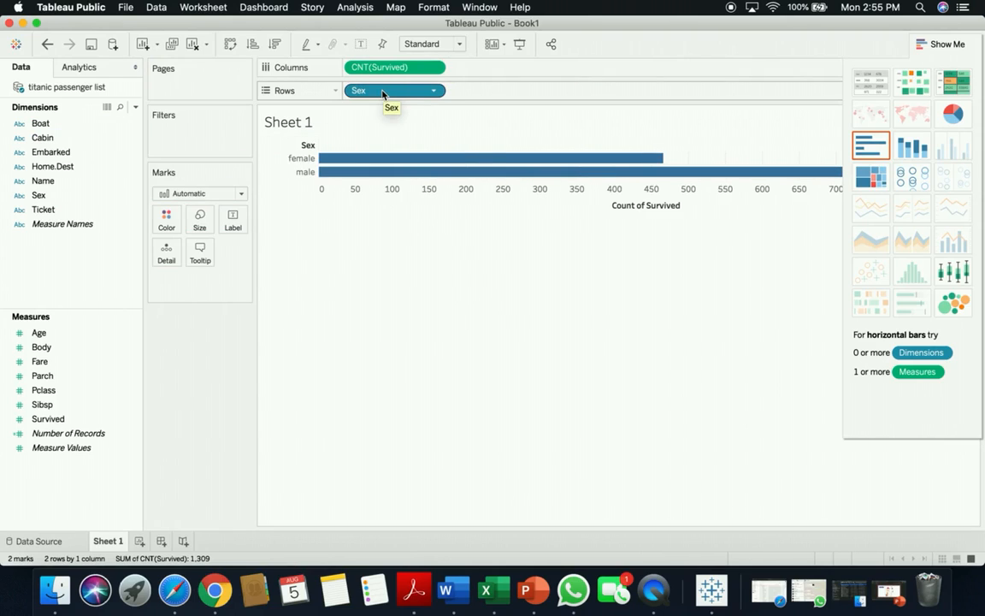
drag(382, 94, 367, 68)
drag(466, 71, 418, 91)
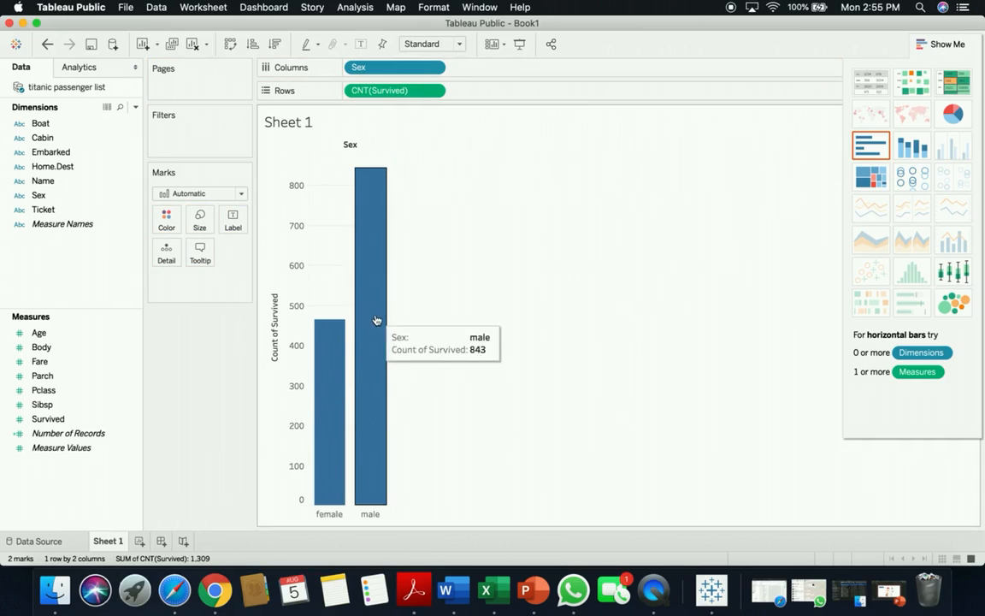
mouse_move(333, 361)
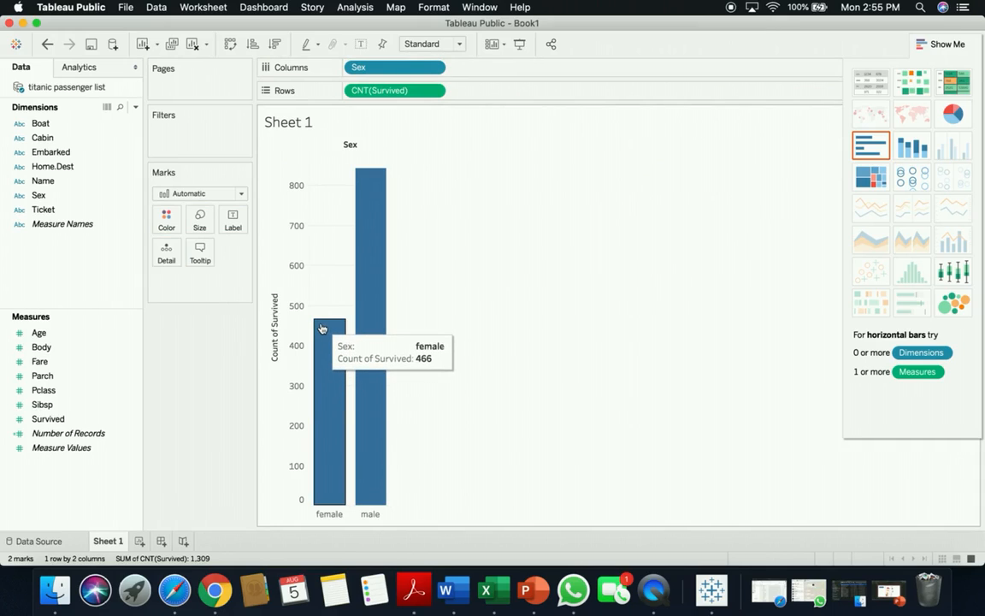
mouse_move(365, 299)
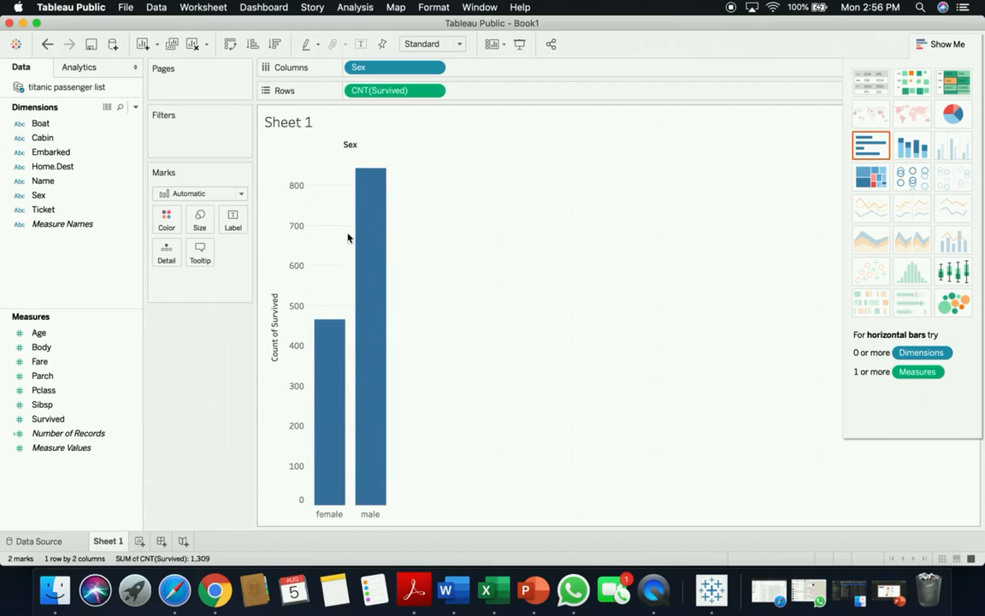
mouse_move(378, 188)
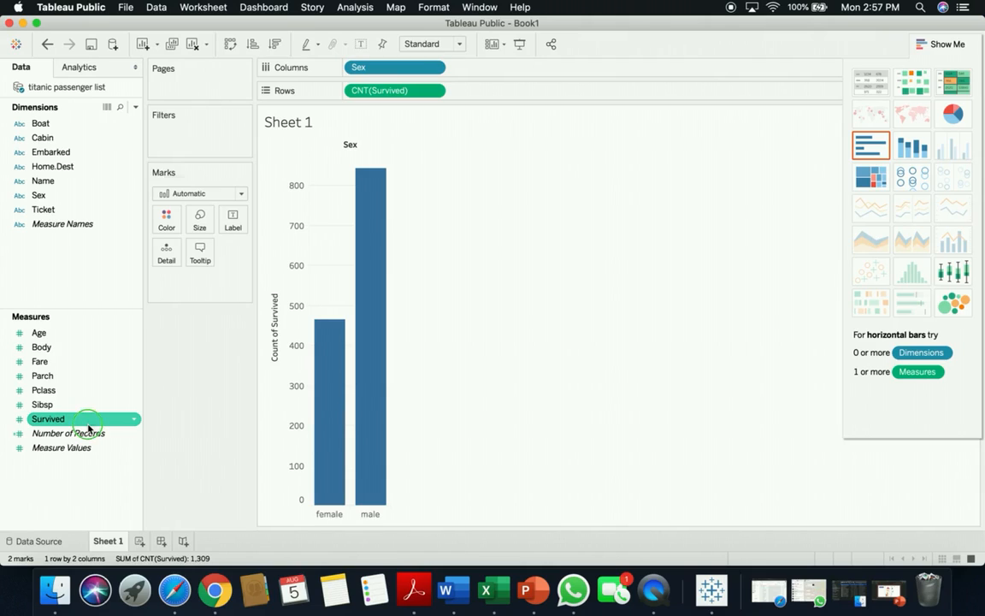
- Create a bin field from the Survived measure, with a bin size that separates the values 0 and 1
right_click(80, 417)
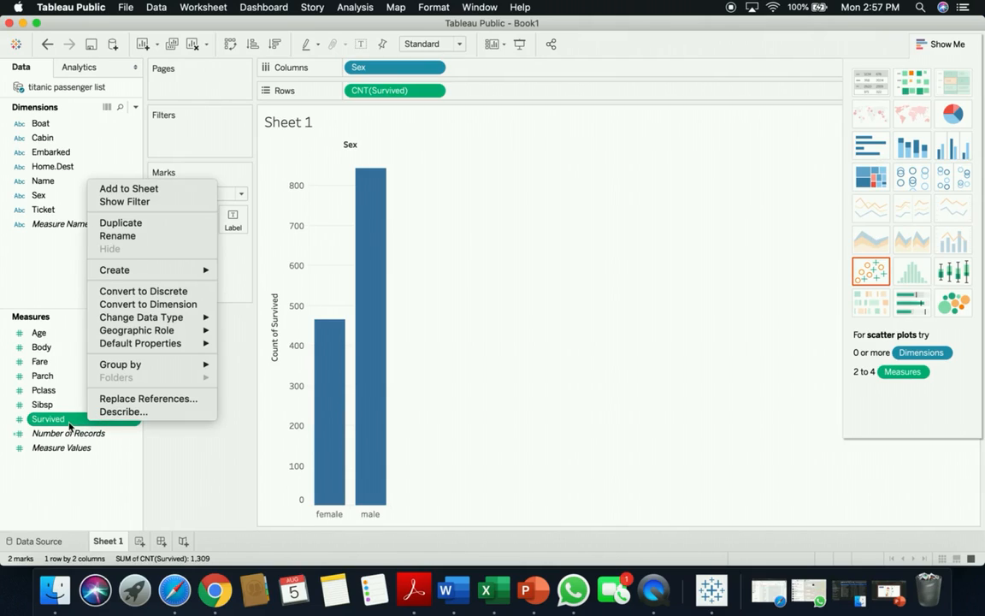
mouse_move(190, 274)
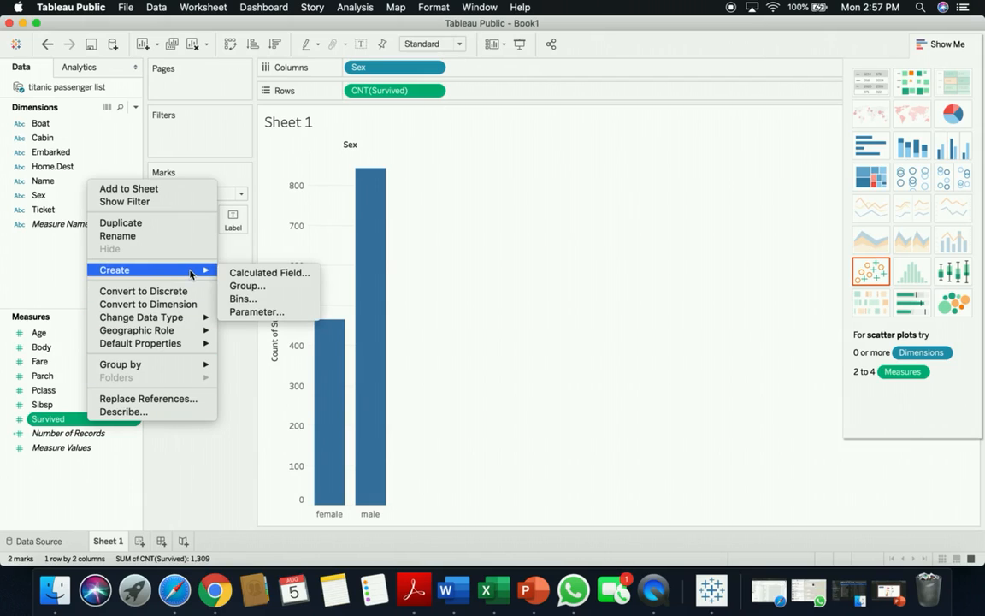
click(243, 299)
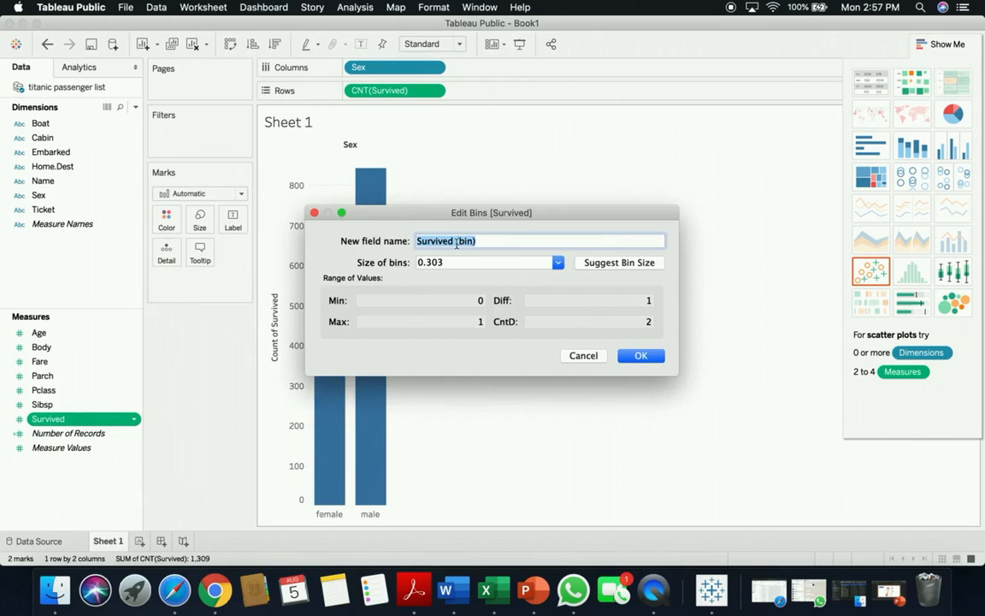
drag(462, 259, 418, 259)
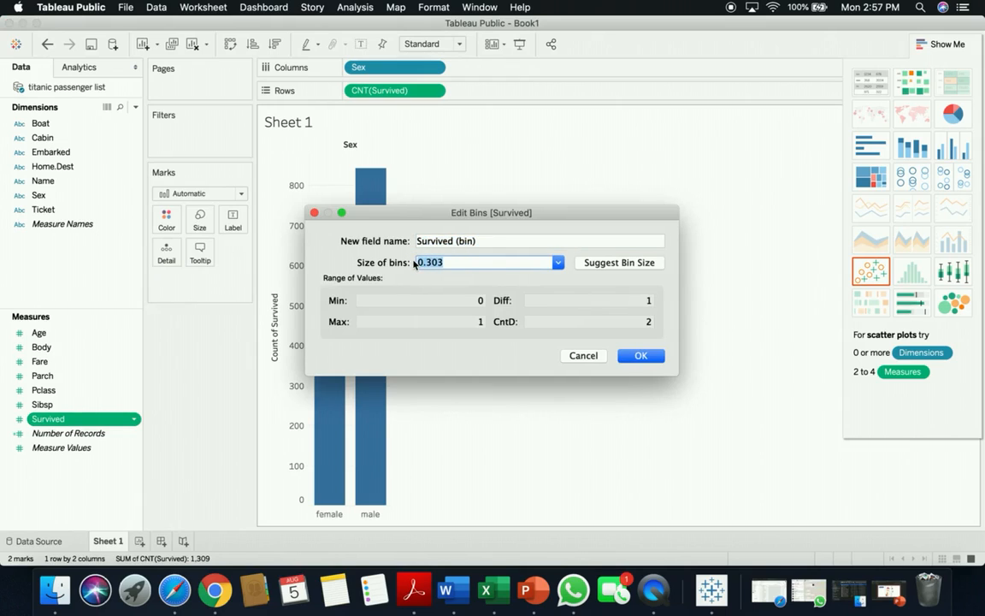
key(BackSpace)
click(639, 355)
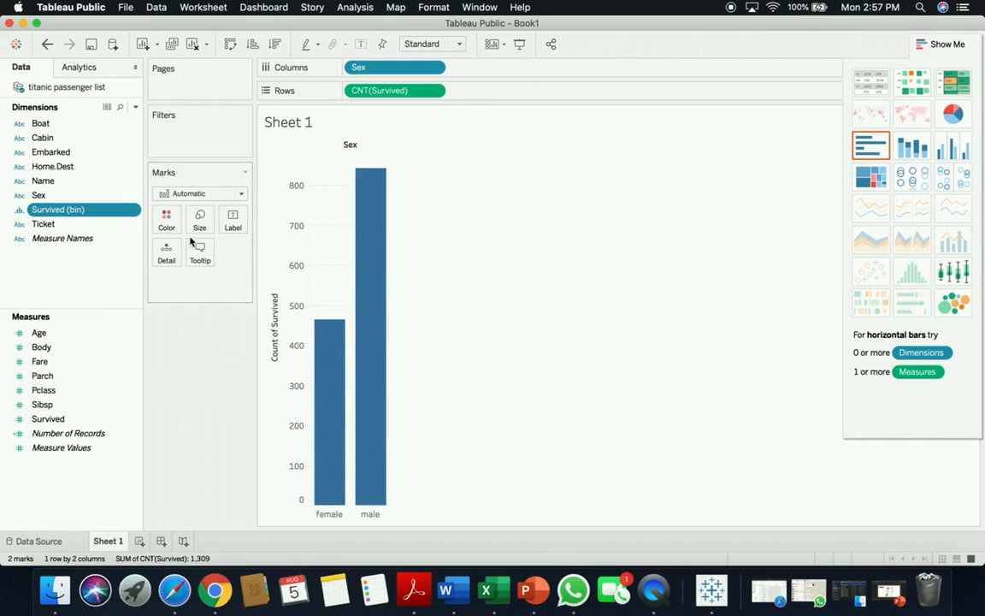
- Replace the Survived count on the Rows shelf with Survived (bin) and remove Sex from the Columns shelf
right_click(399, 91)
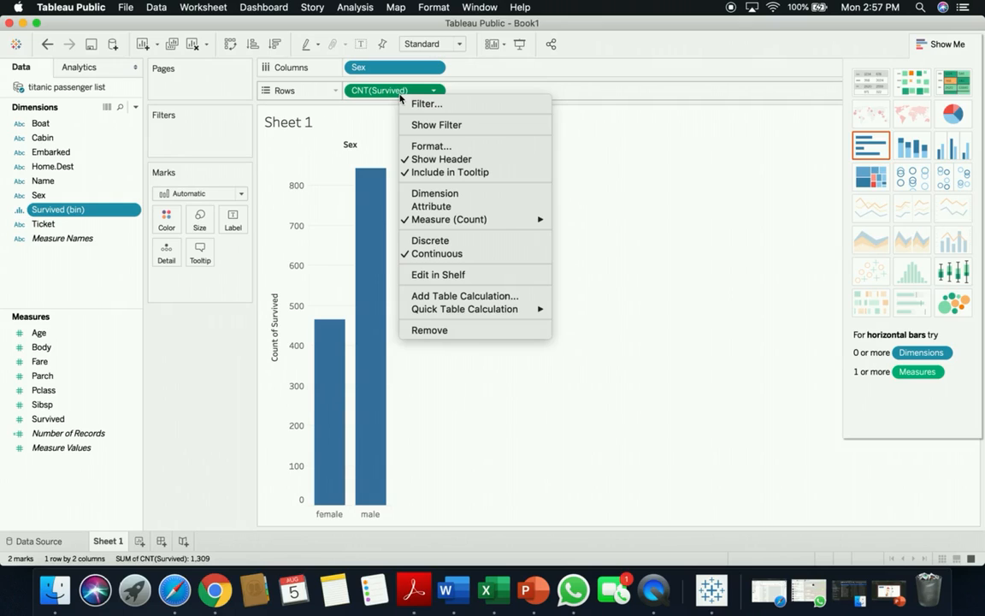
click(435, 331)
drag(100, 212, 423, 100)
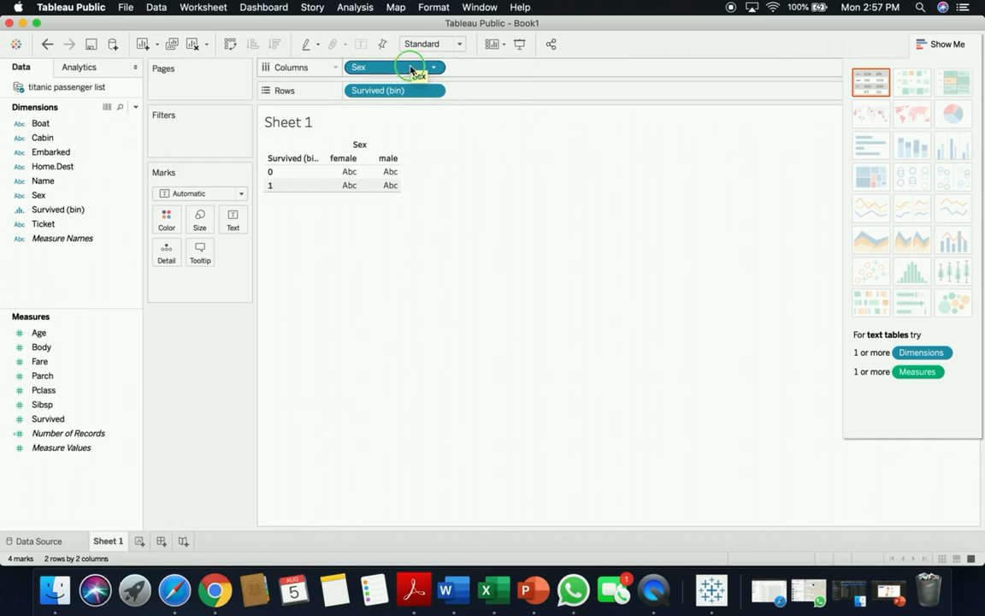
right_click(412, 67)
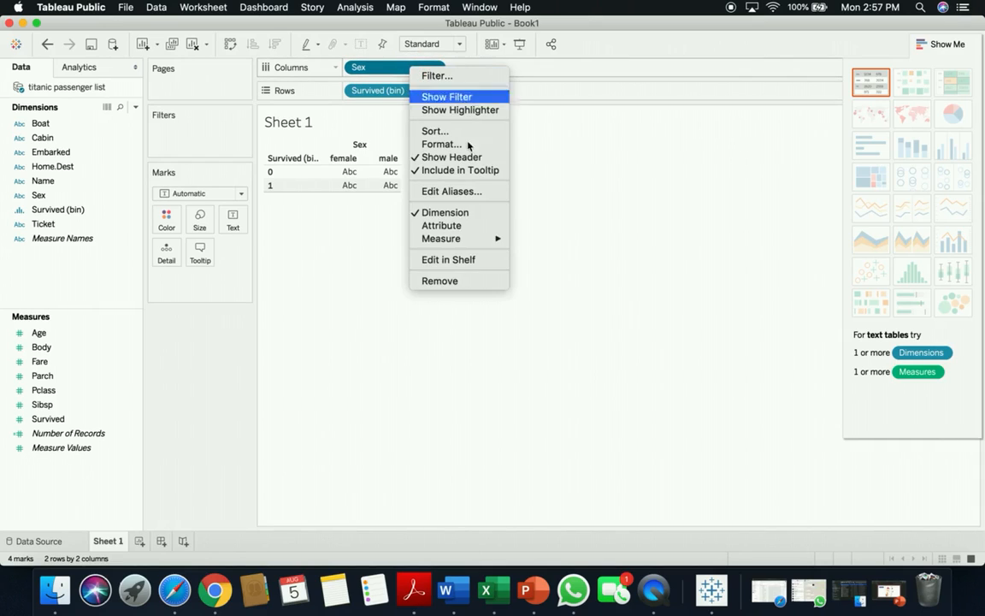
click(441, 281)
- Add Number of Records to Rows and move Survived (bin) to Columns, and compare the record counts of the two bars
drag(106, 432, 478, 90)
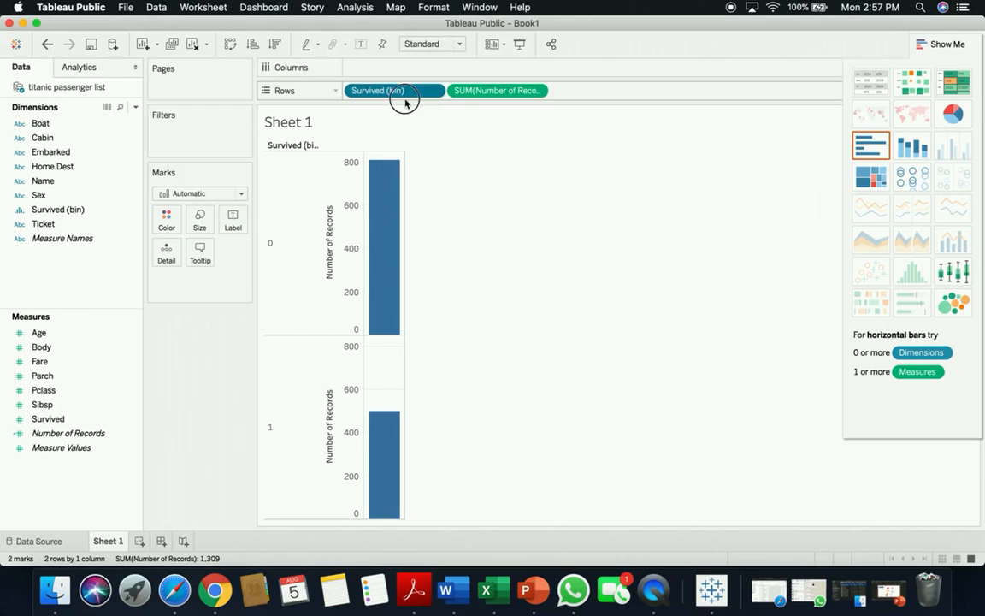
mouse_move(403, 90)
mouse_down()
mouse_move(398, 77)
mouse_move(410, 81)
mouse_up()
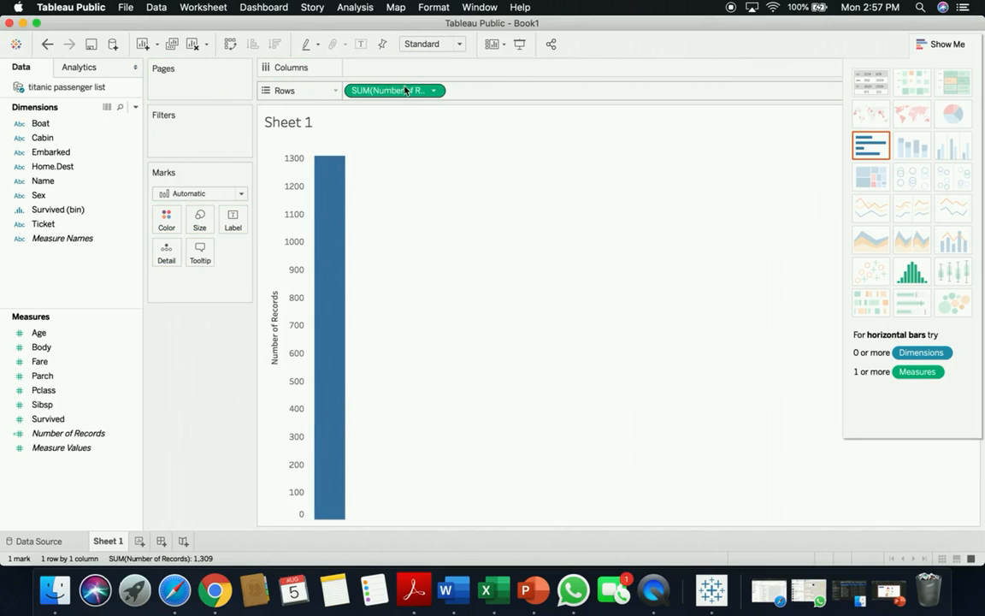
drag(75, 209, 397, 68)
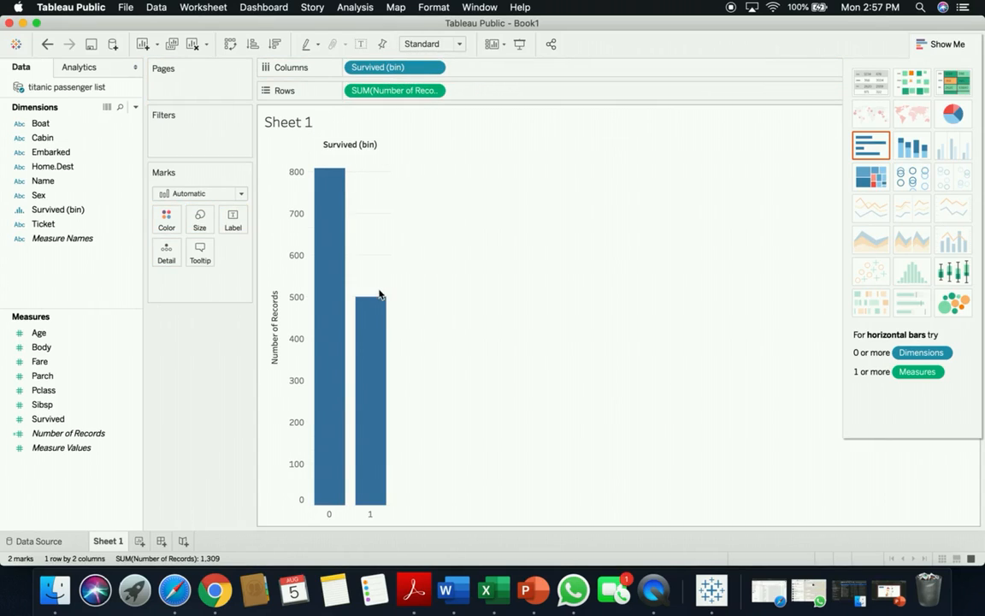
mouse_move(343, 387)
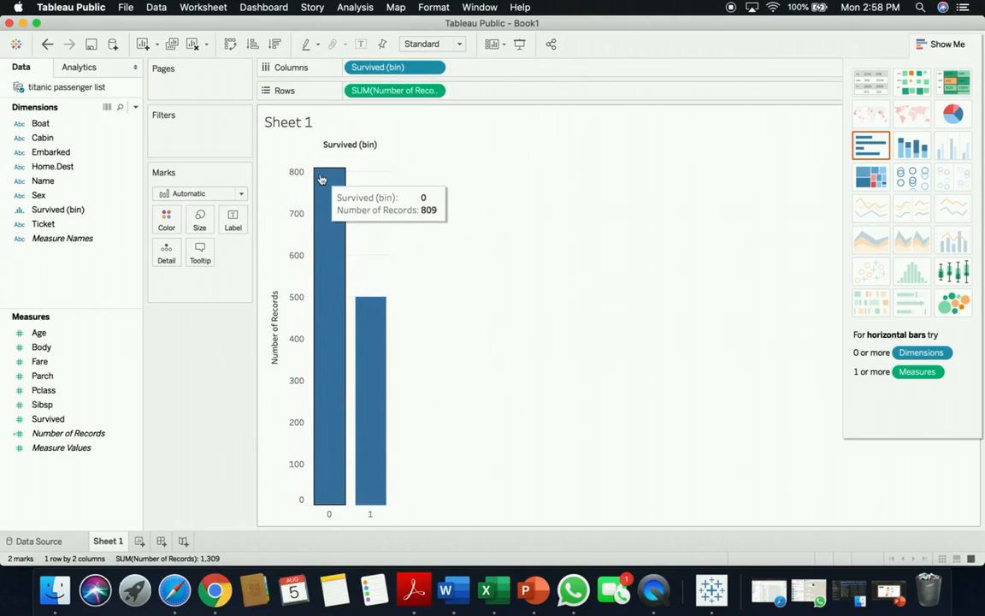
mouse_move(356, 451)
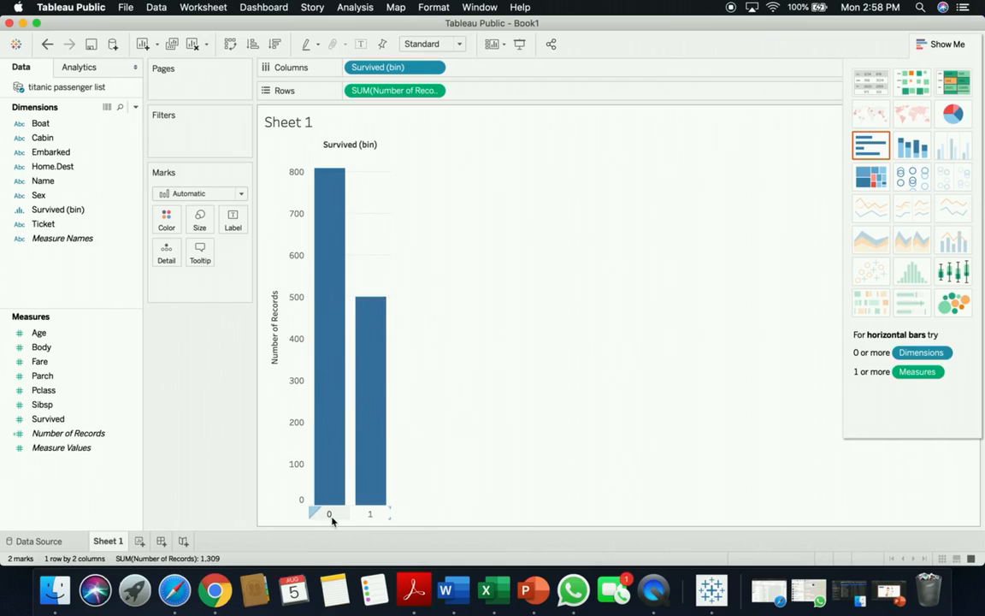
mouse_move(323, 428)
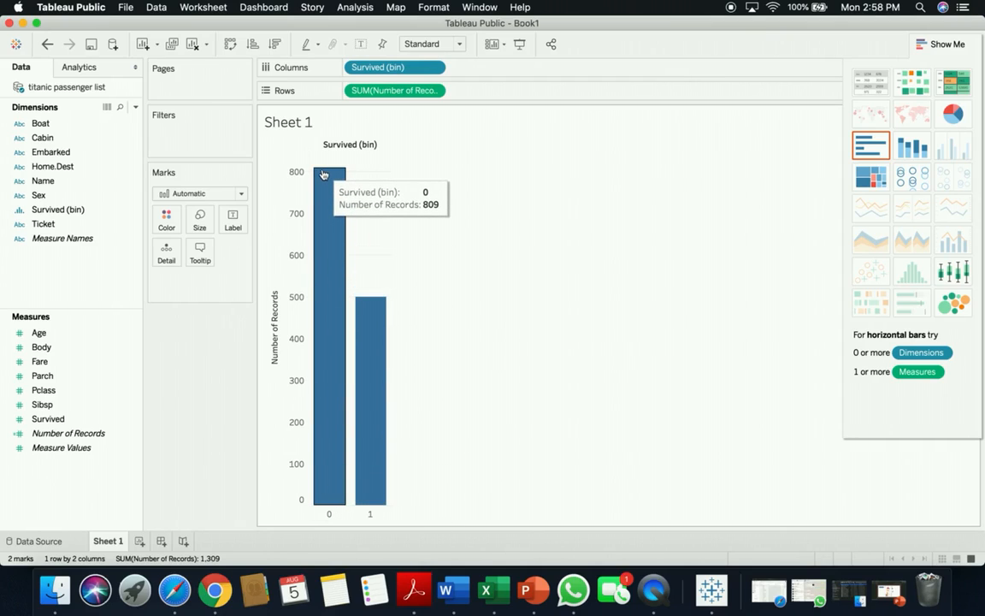
mouse_move(378, 319)
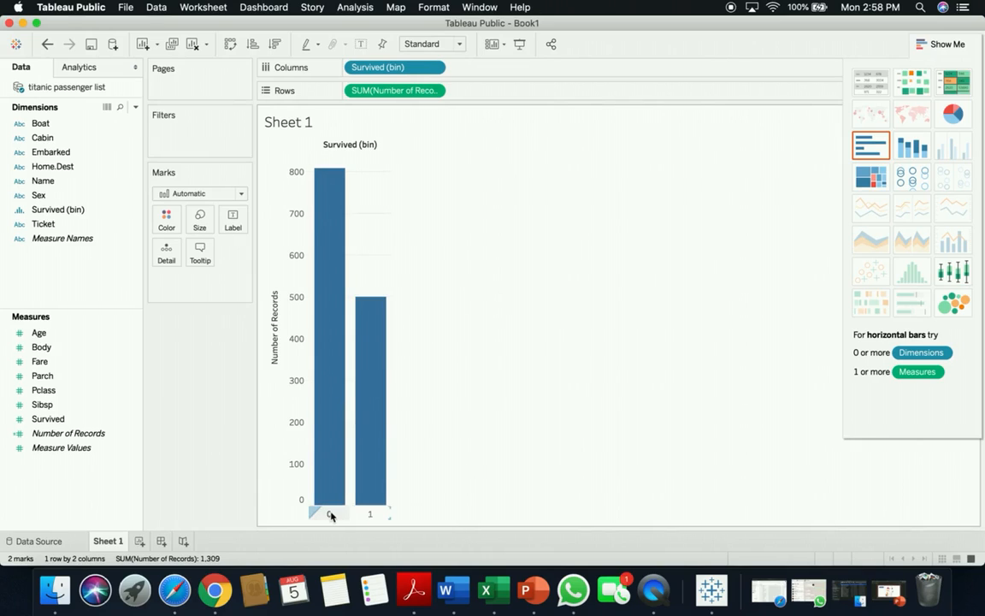
click(85, 213)
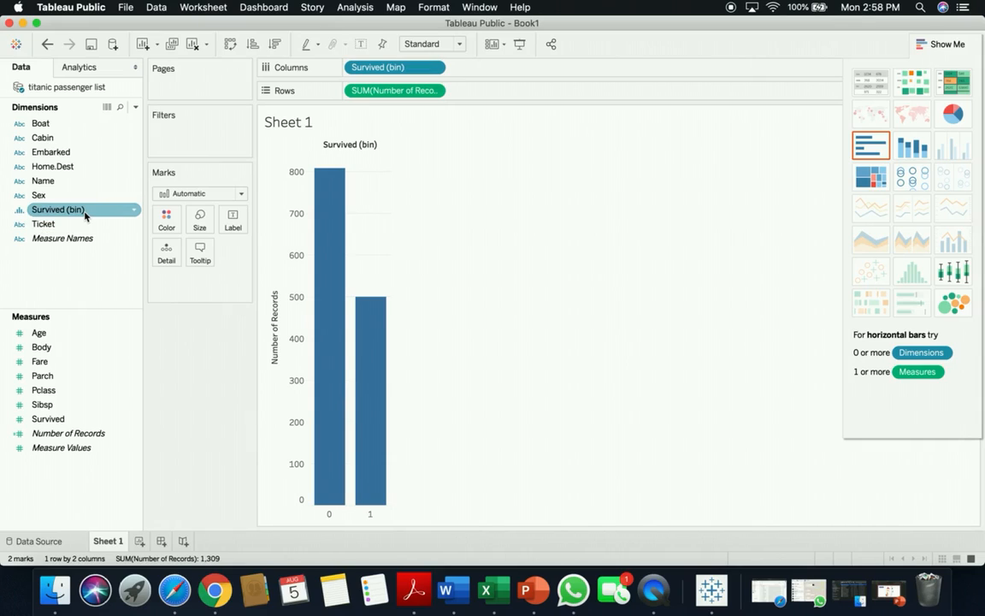
right_click(84, 213)
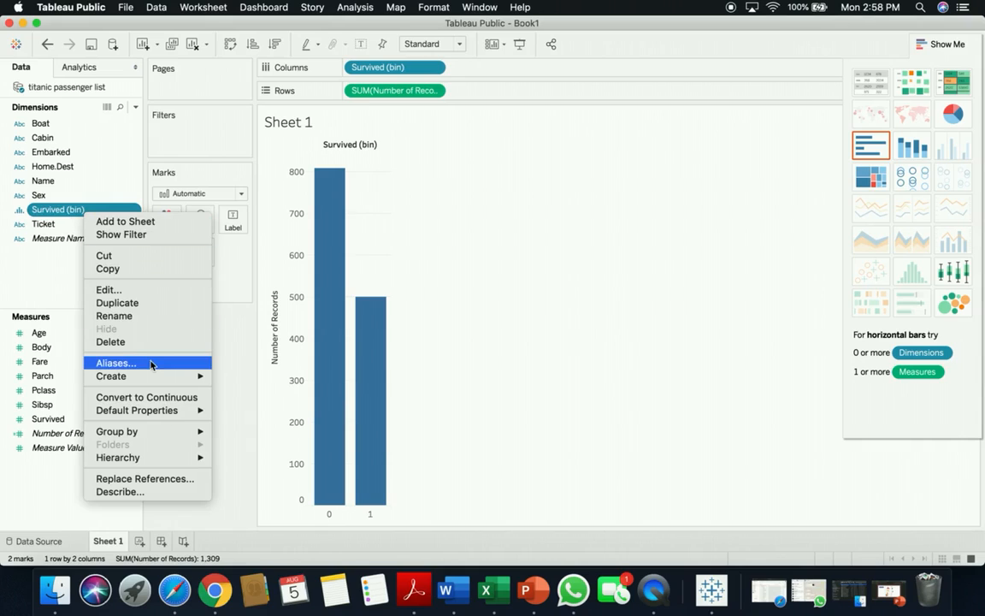
mouse_move(138, 373)
click(113, 362)
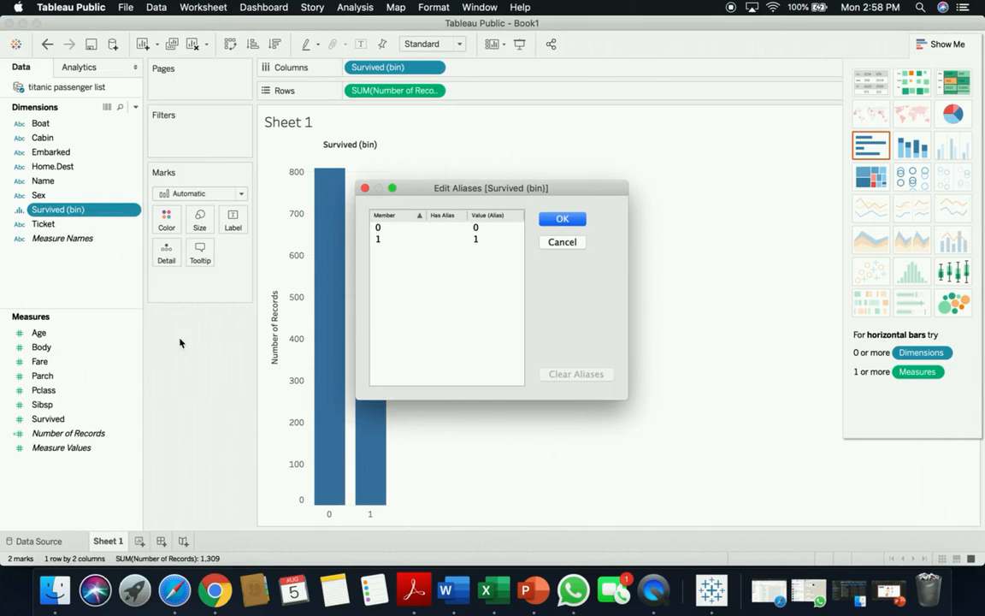
click(379, 227)
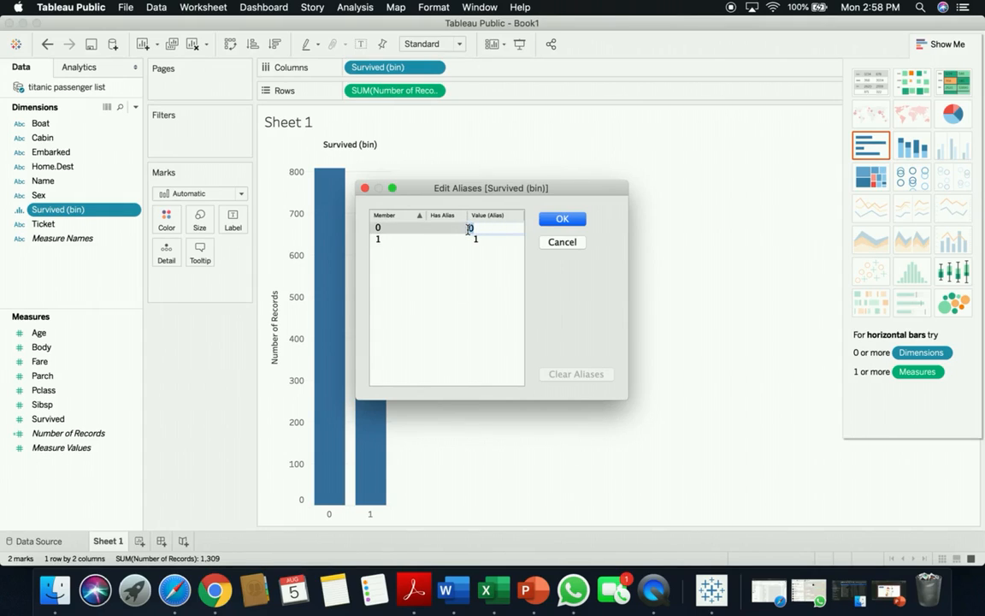
click(570, 245)
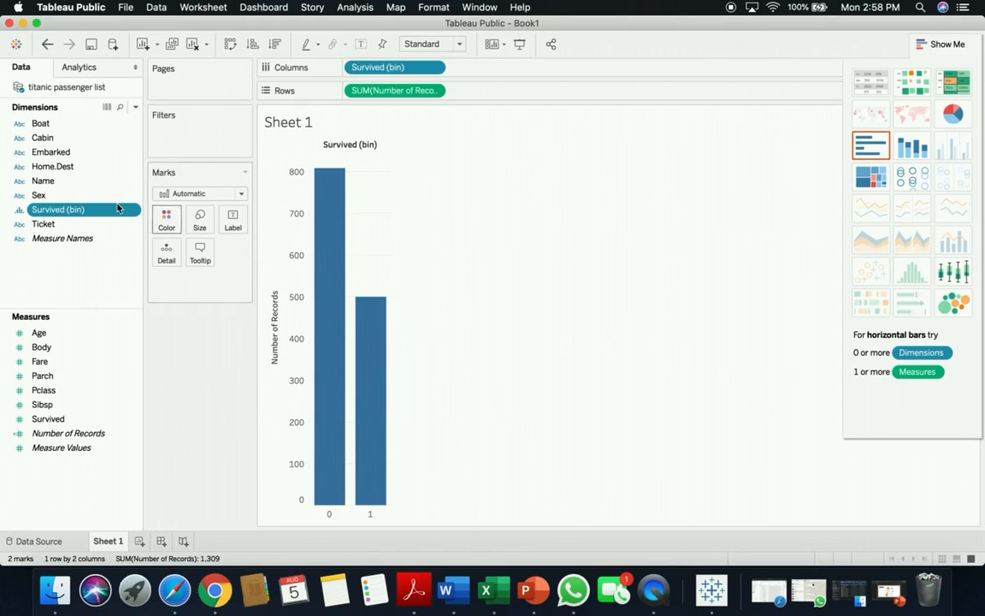
- Edit the aliases of Survived (bin), giving member 0 the alias Number of Survivors
right_click(74, 214)
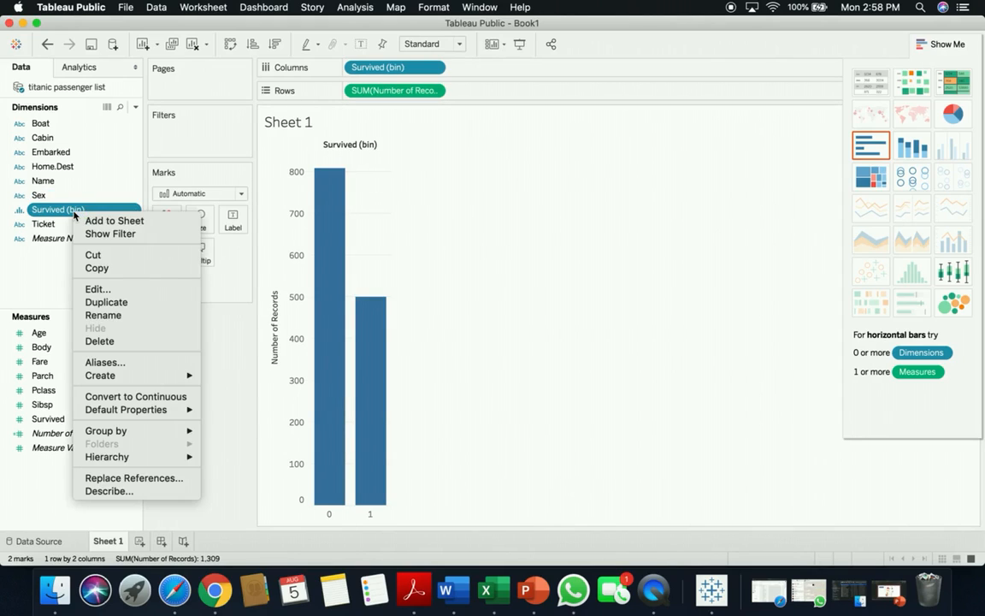
click(123, 362)
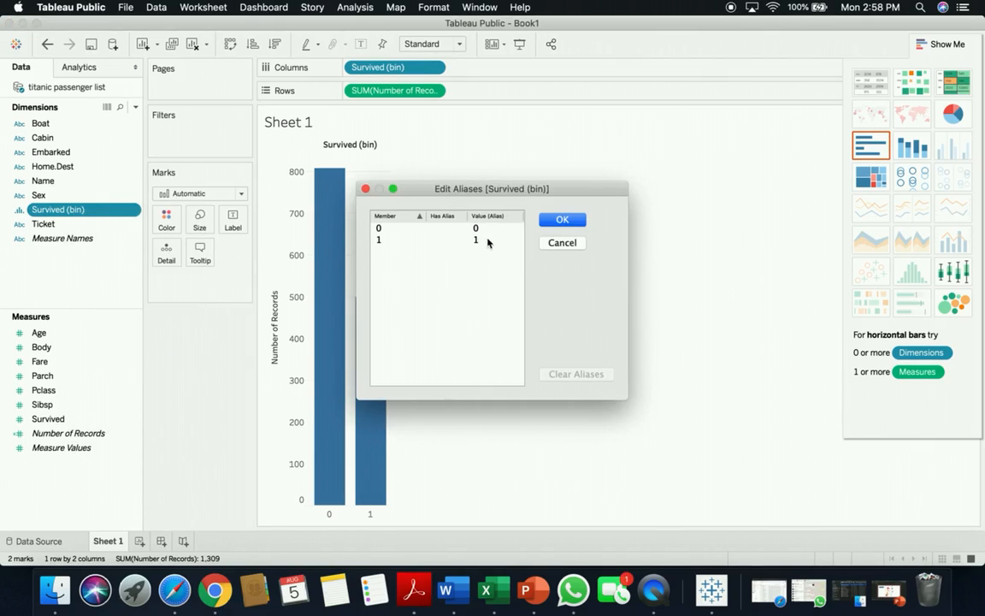
double_click(486, 226)
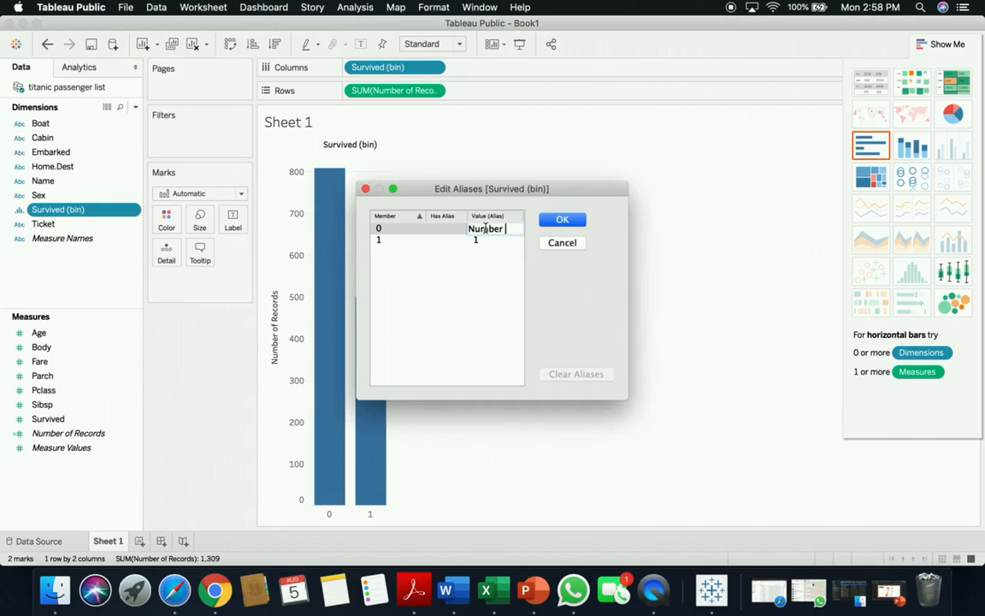
text(urvivoras)
key(BackSpace)
key(BackSpace)
text(s)
- Give member 1 of Survived (bin) the alias Number of Deaths and apply the aliases
click(469, 242)
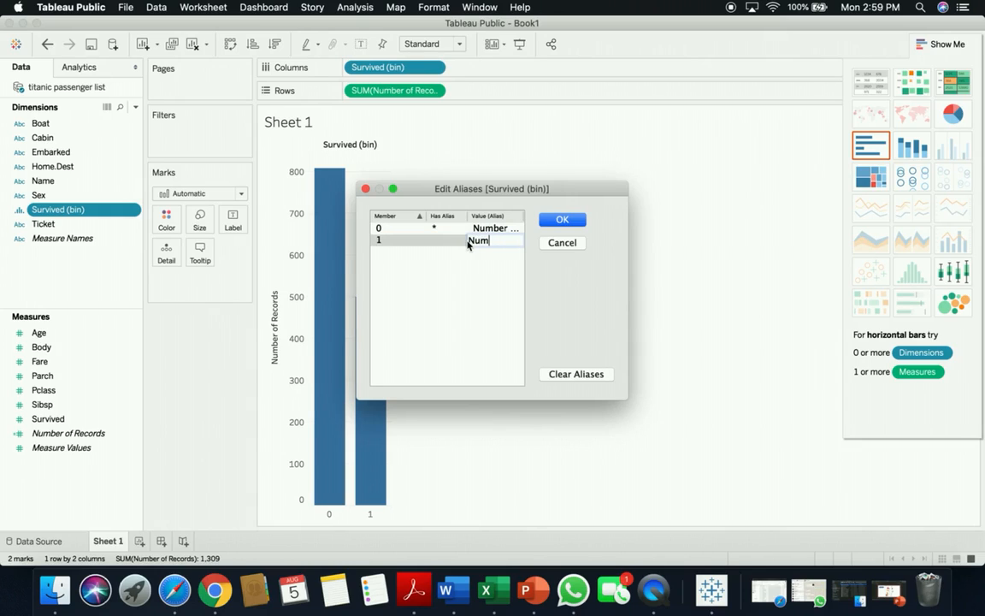
text(Number of Death)
text(s)
click(567, 222)
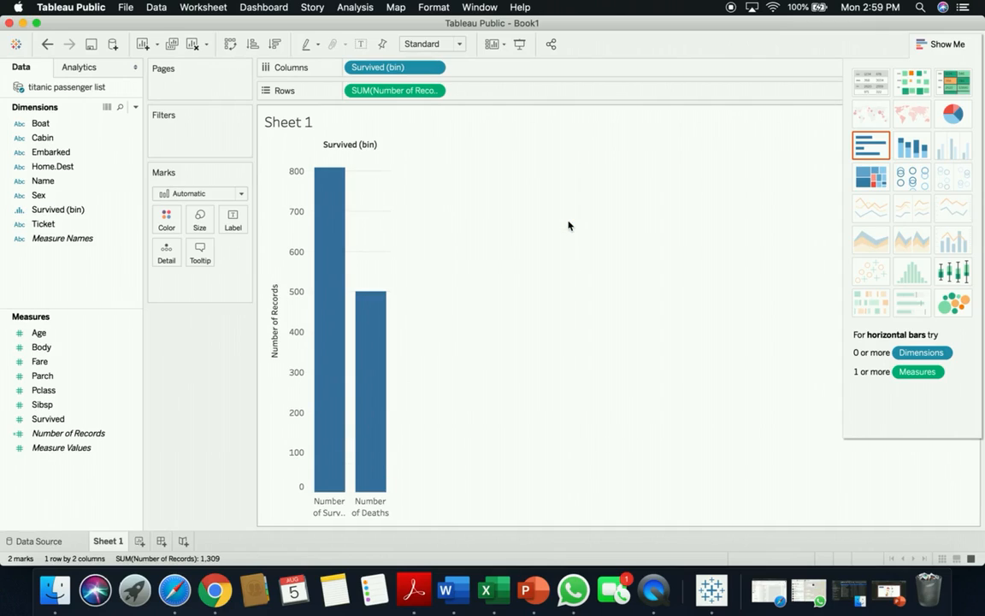
- Compare the record counts of the two bars and colour the bars by Survived (bin)
mouse_move(376, 465)
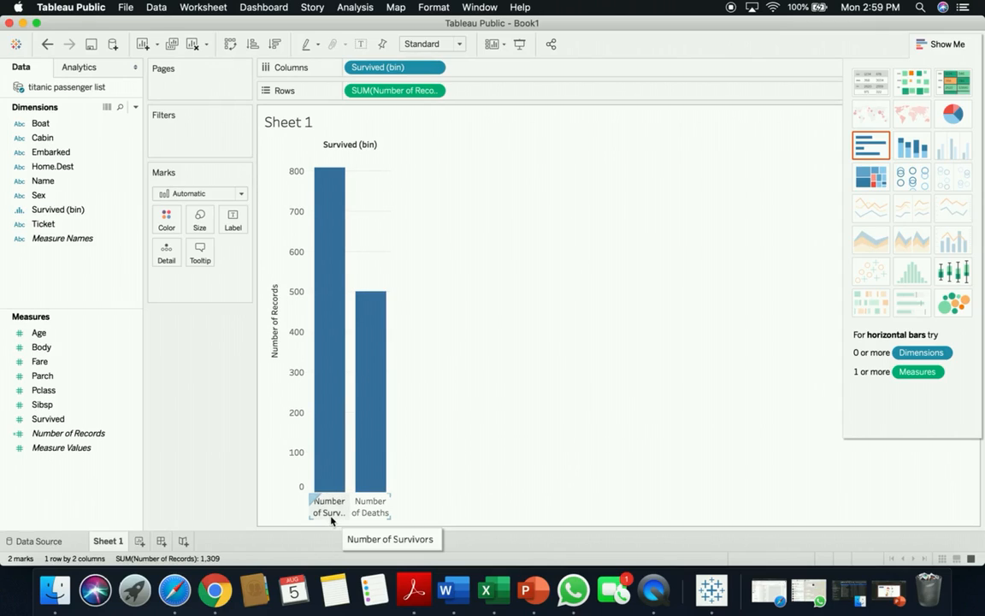
mouse_move(347, 281)
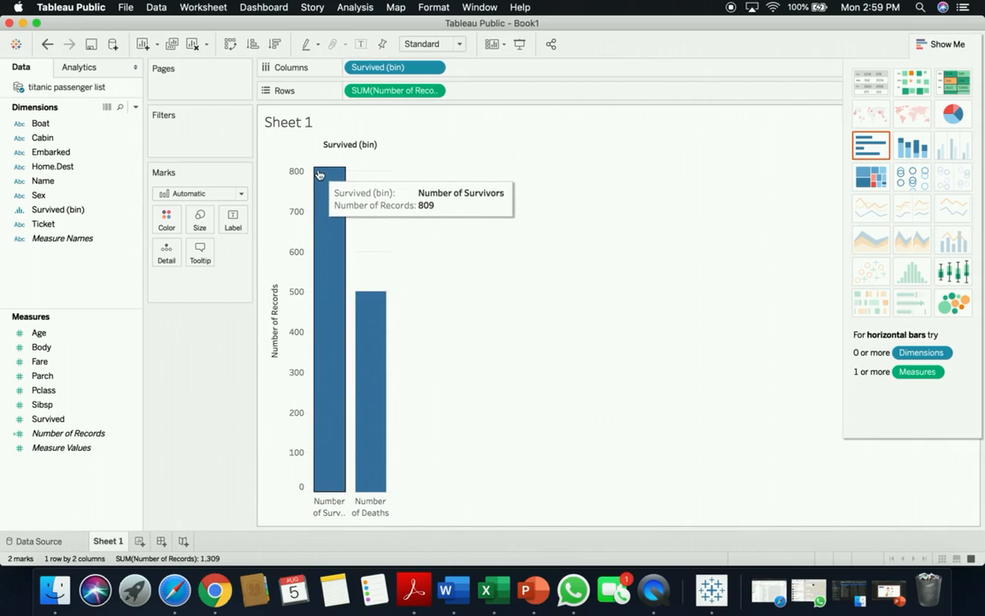
mouse_move(370, 313)
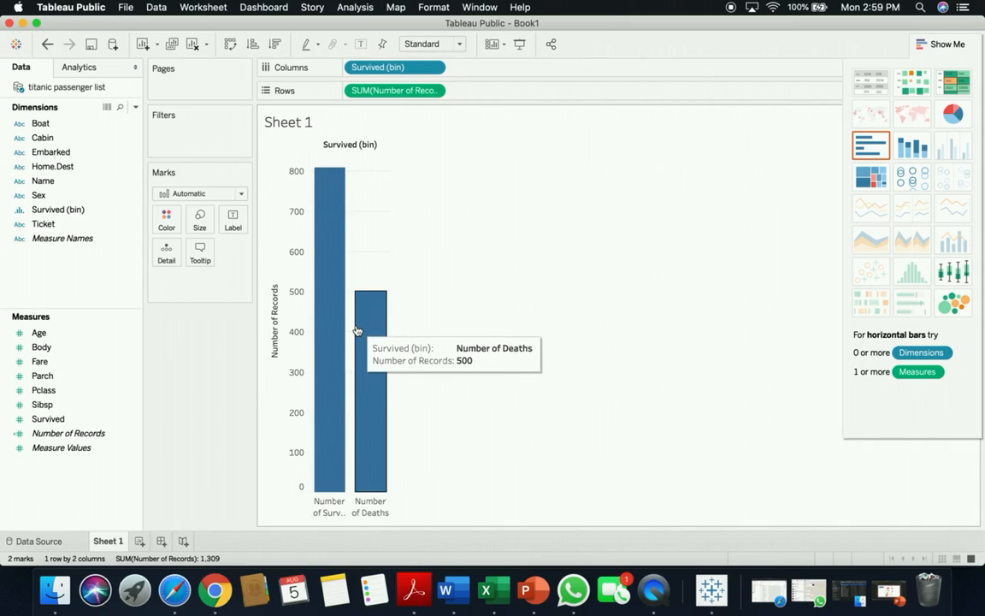
mouse_move(324, 197)
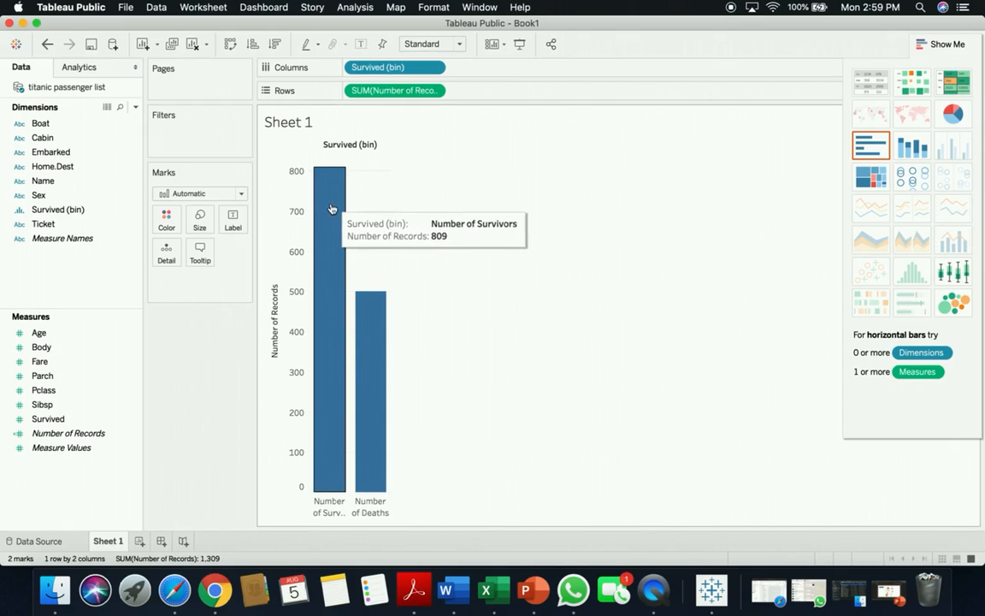
mouse_move(361, 334)
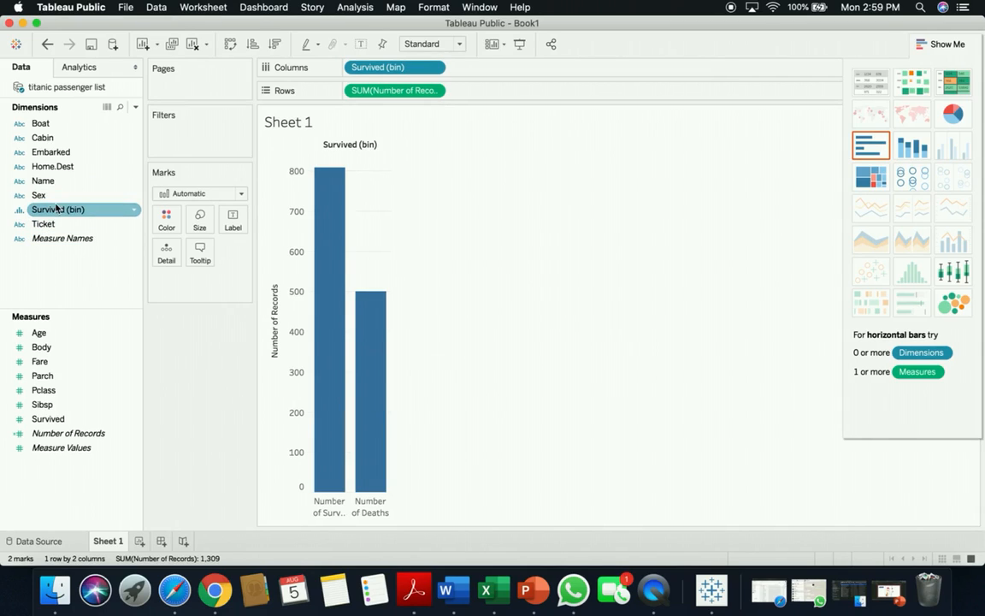
drag(59, 217, 166, 222)
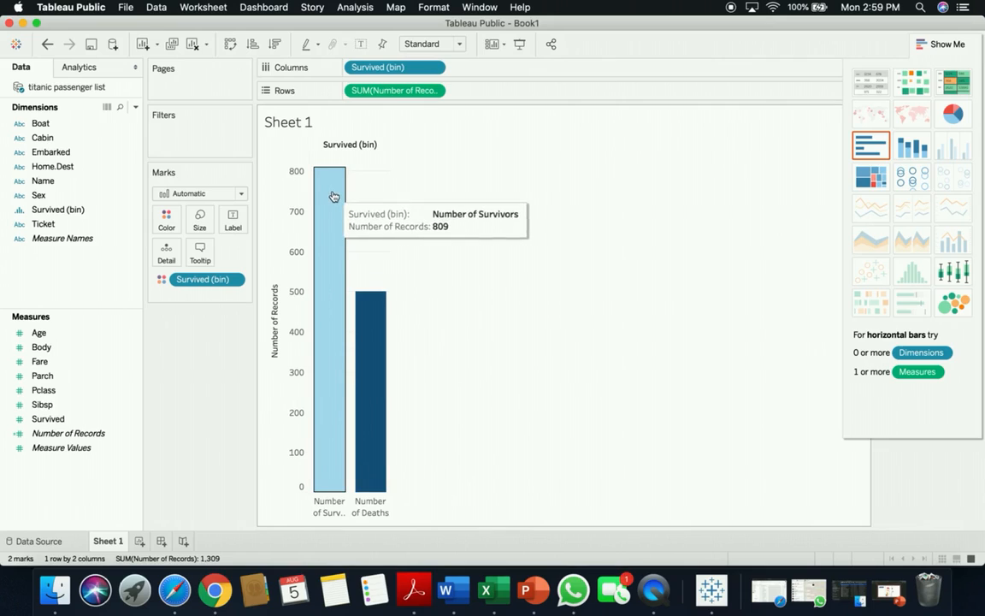
- Assign the Traffic Light colour palette to the Survived (bin) members and apply it
right_click(216, 284)
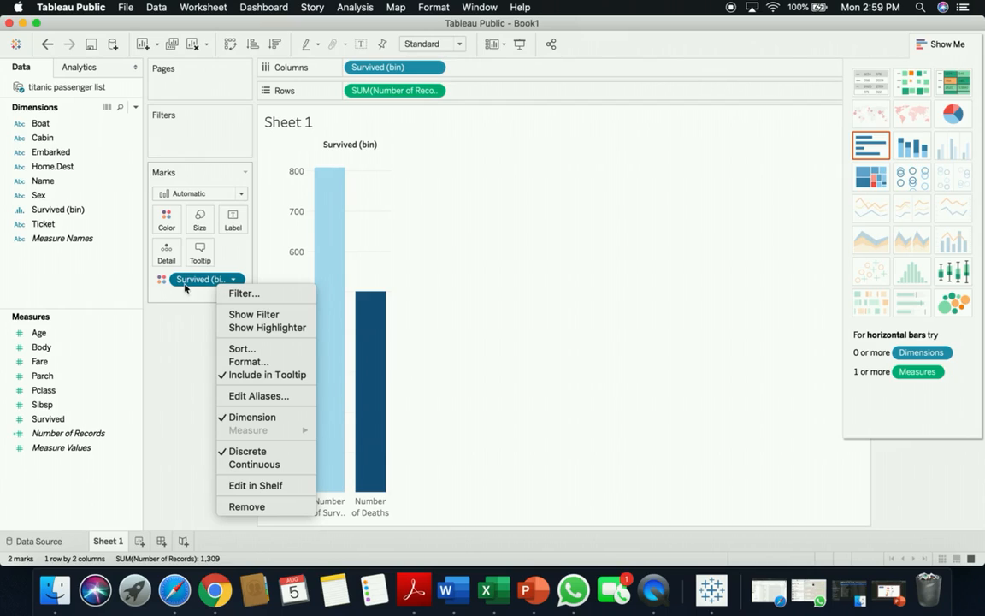
click(165, 214)
click(165, 218)
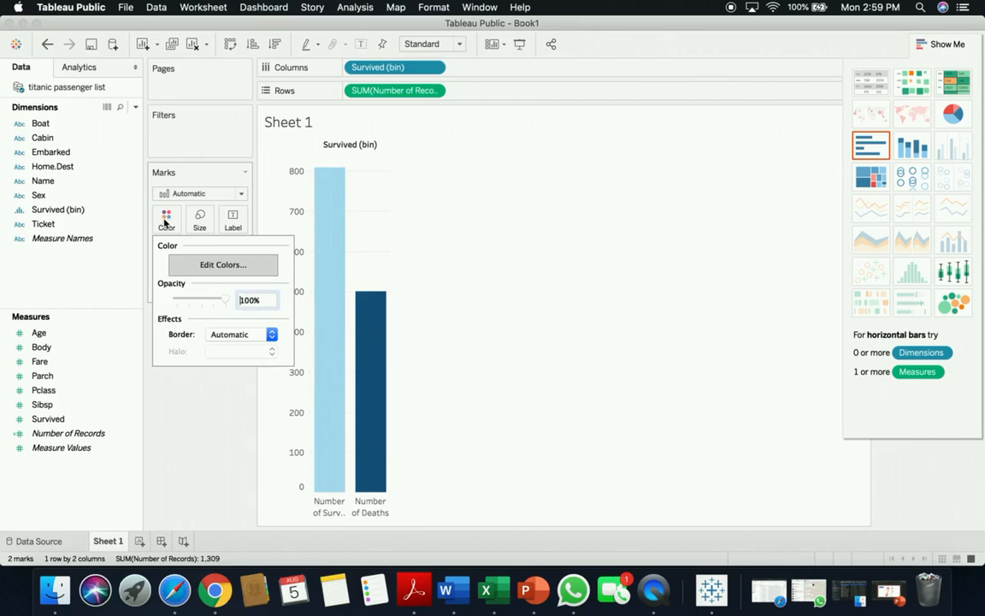
click(206, 268)
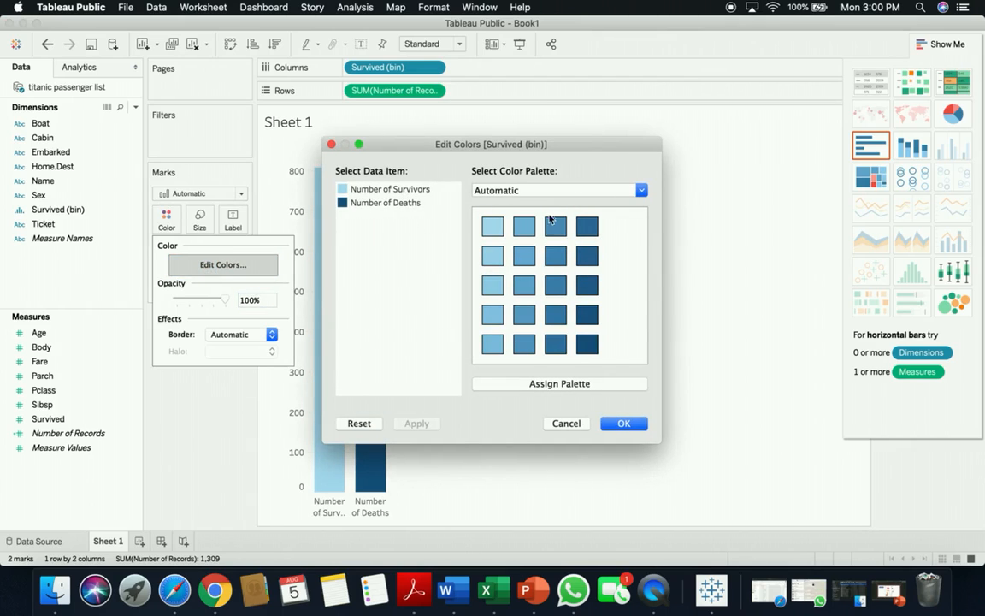
click(555, 192)
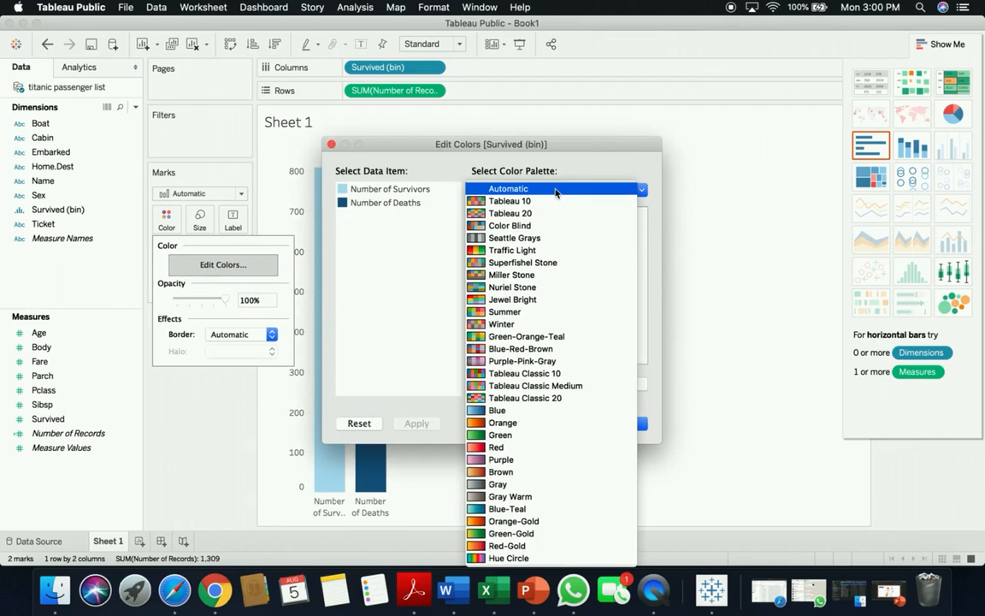
click(537, 251)
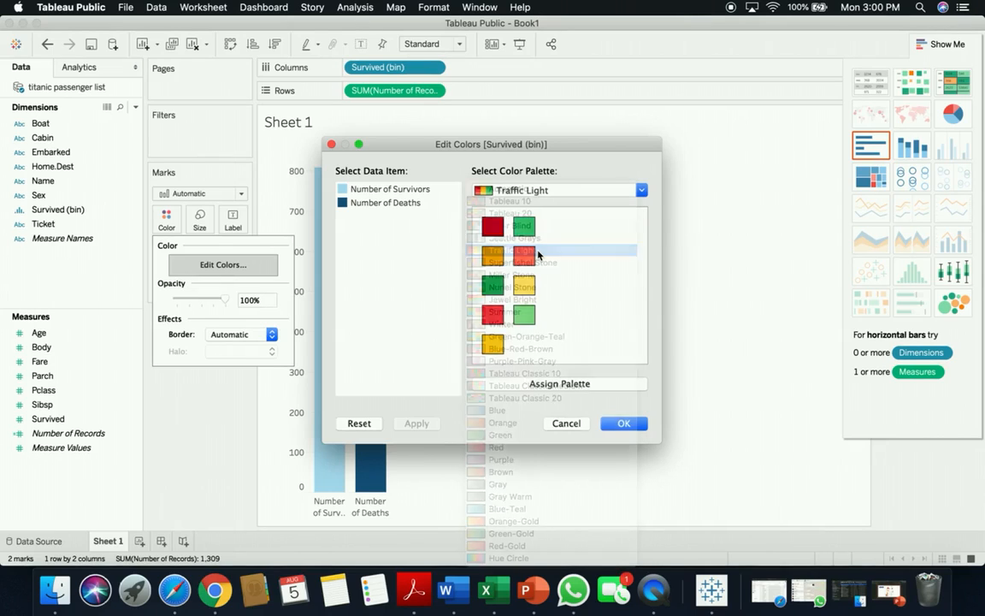
click(531, 383)
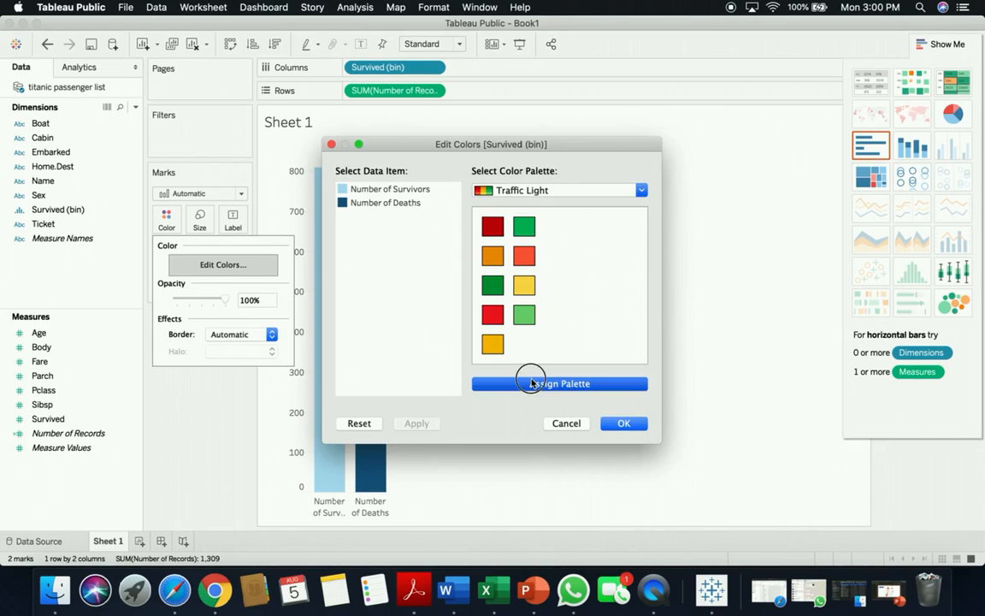
click(621, 423)
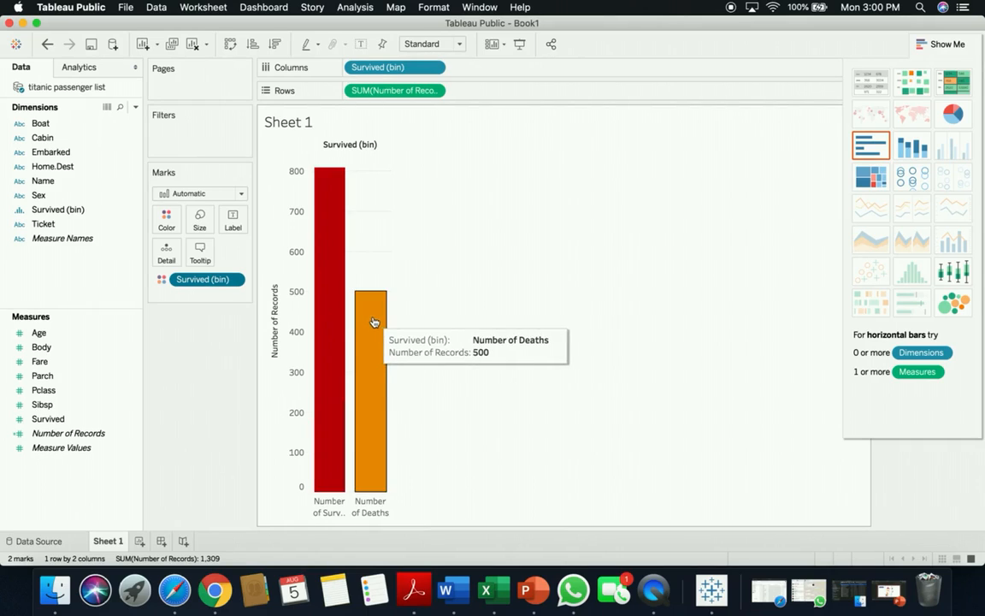
- Edit the colours of Survived (bin), giving Number of Survivors the light green of the Traffic Light palette
click(327, 308)
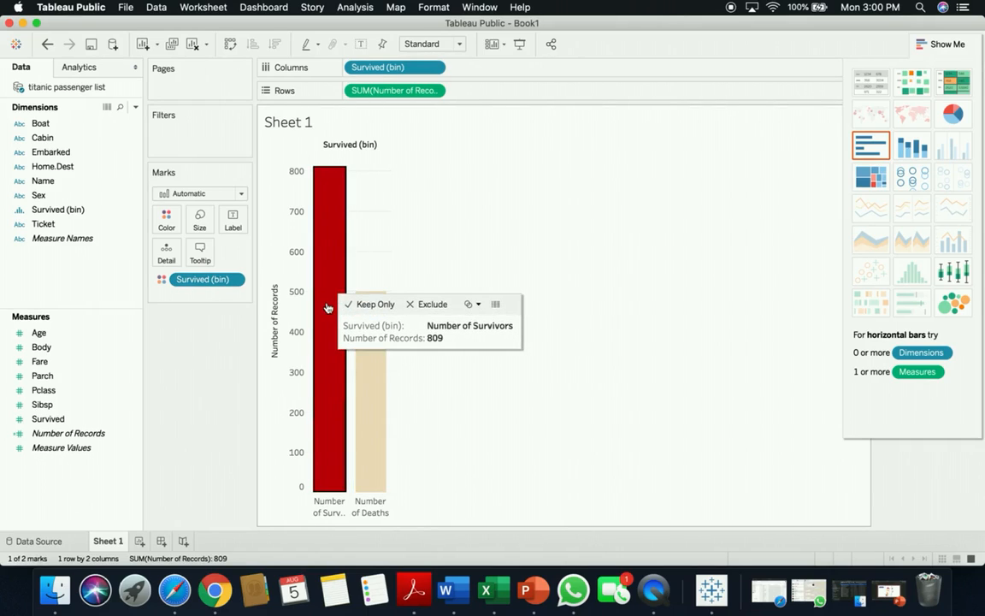
right_click(328, 306)
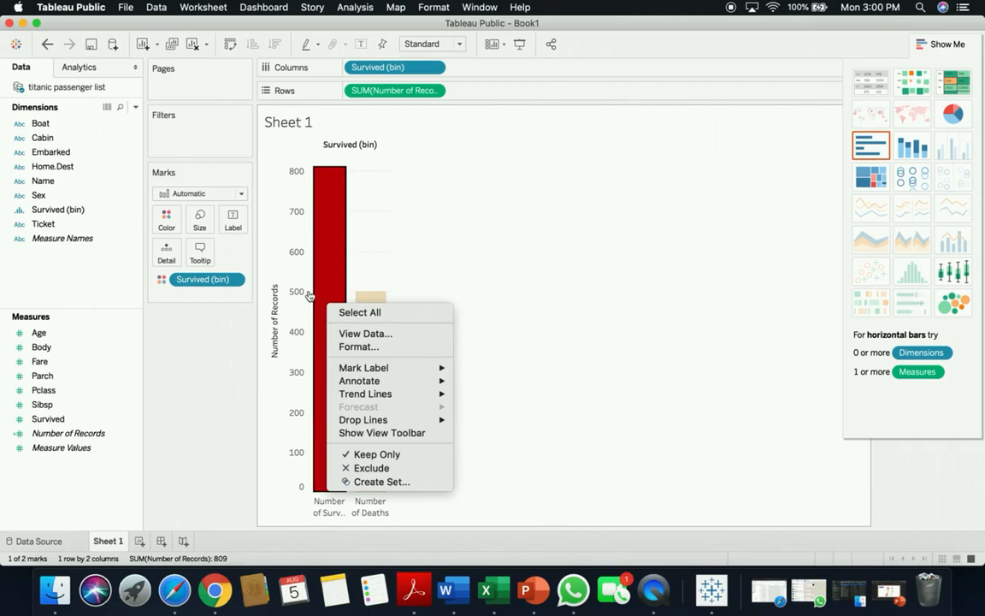
click(168, 227)
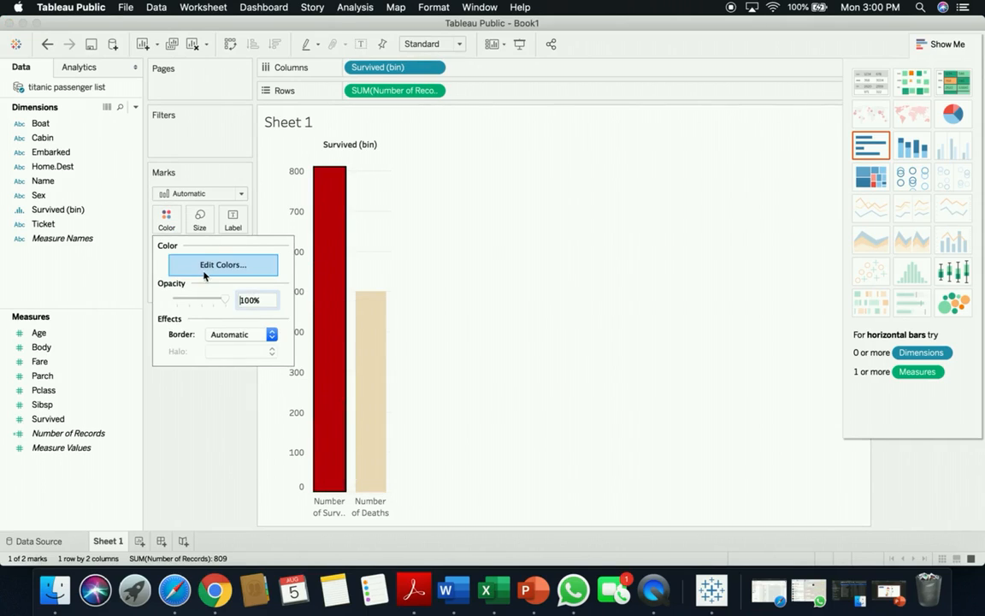
click(204, 267)
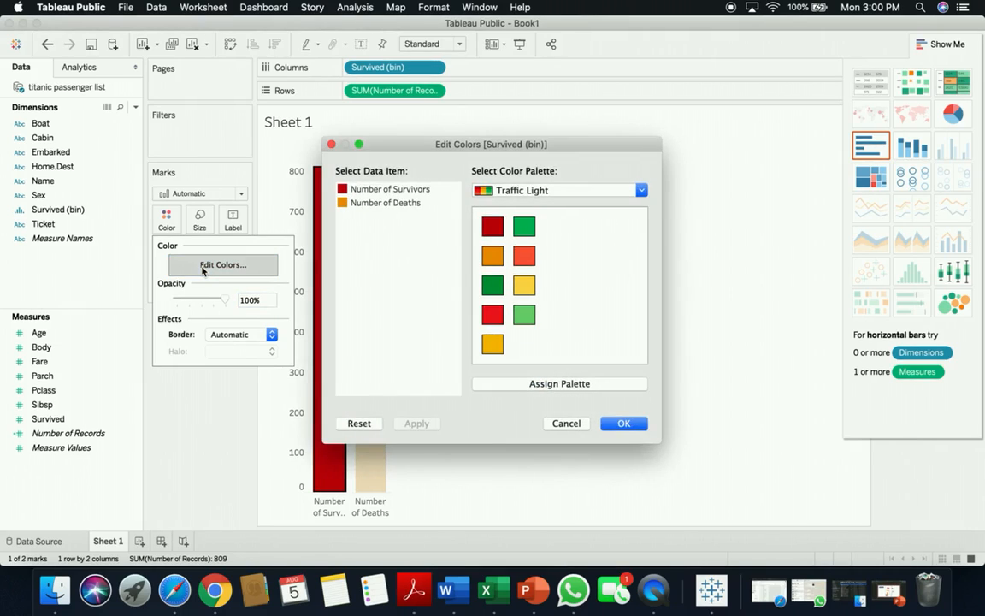
click(343, 190)
click(391, 189)
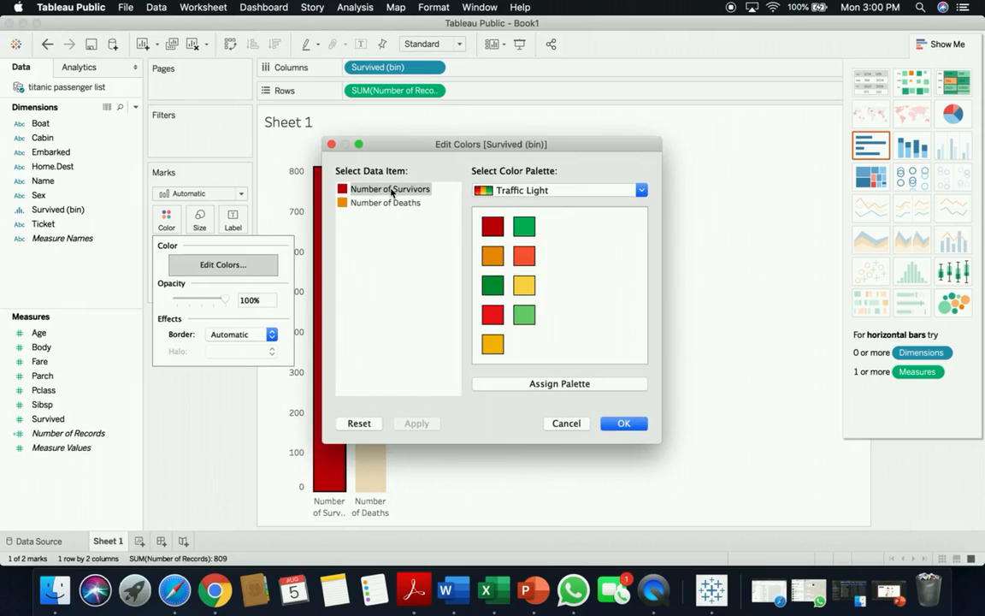
click(525, 314)
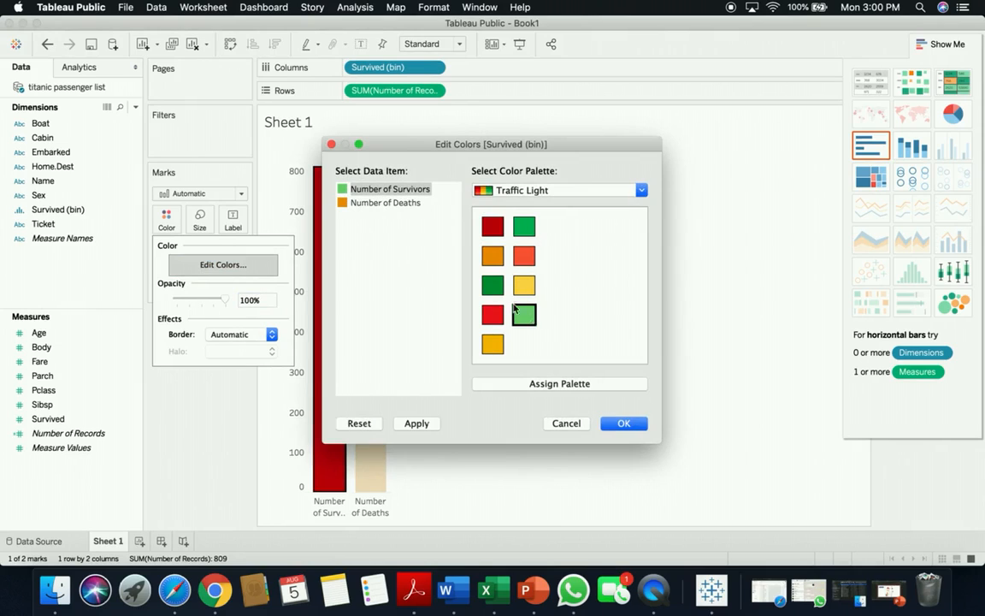
- Give Number of Deaths the dark red of the Traffic Light palette and apply the colours
click(395, 204)
click(396, 208)
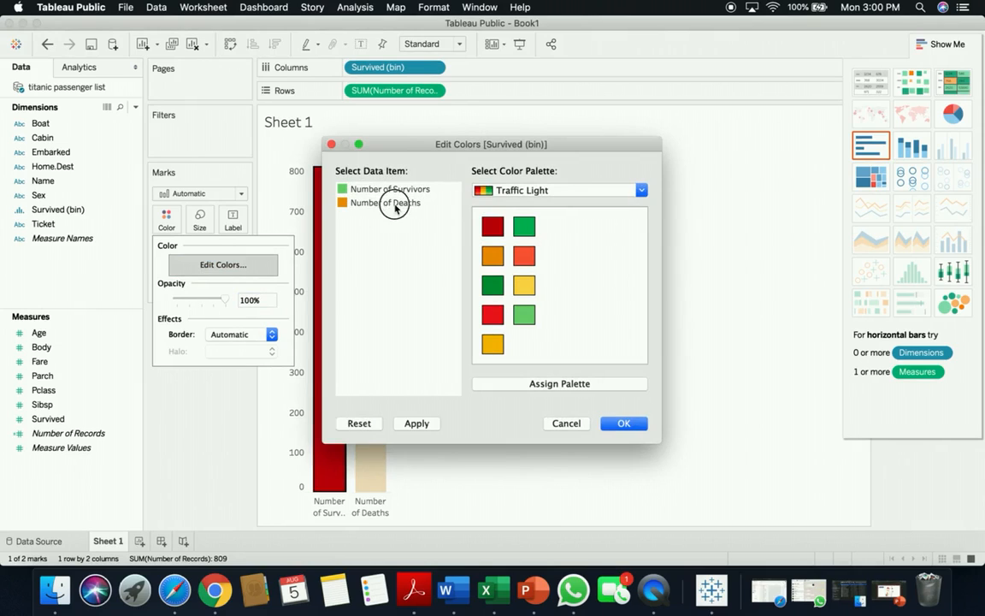
click(497, 229)
click(342, 202)
click(489, 224)
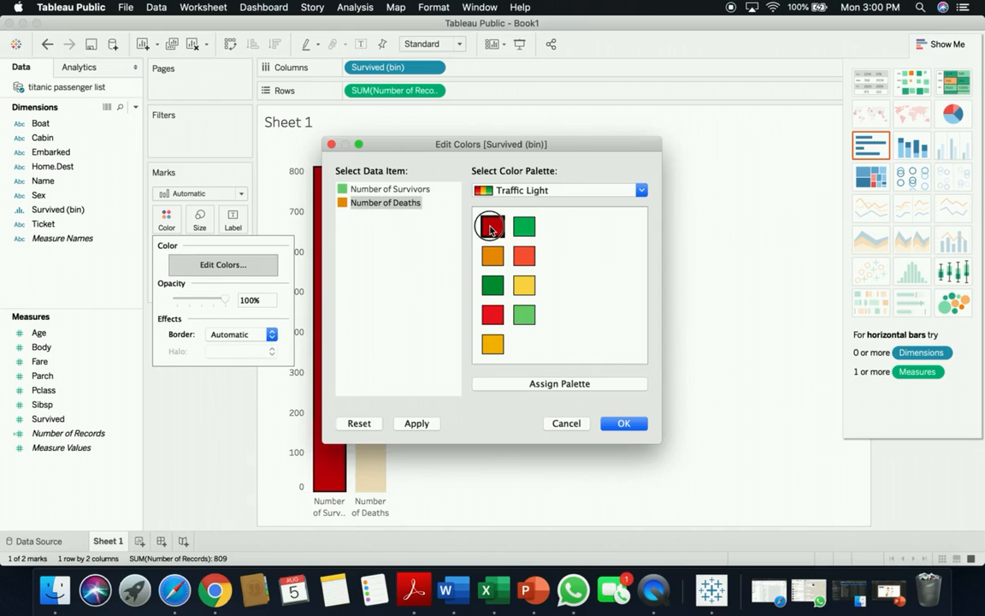
click(624, 423)
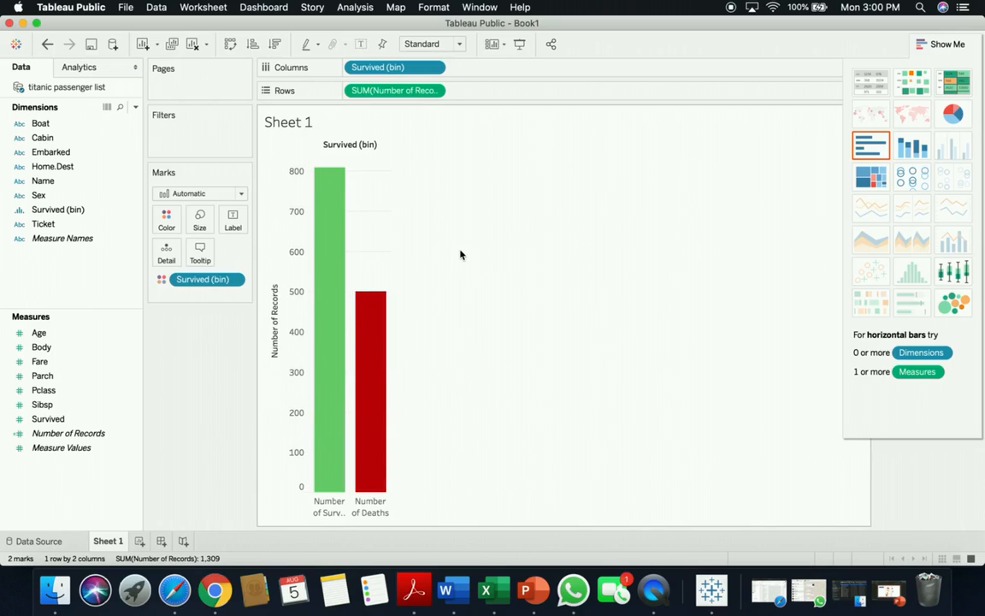
- Review the recoloured survivor and death bars and add a new blank worksheet
mouse_move(336, 224)
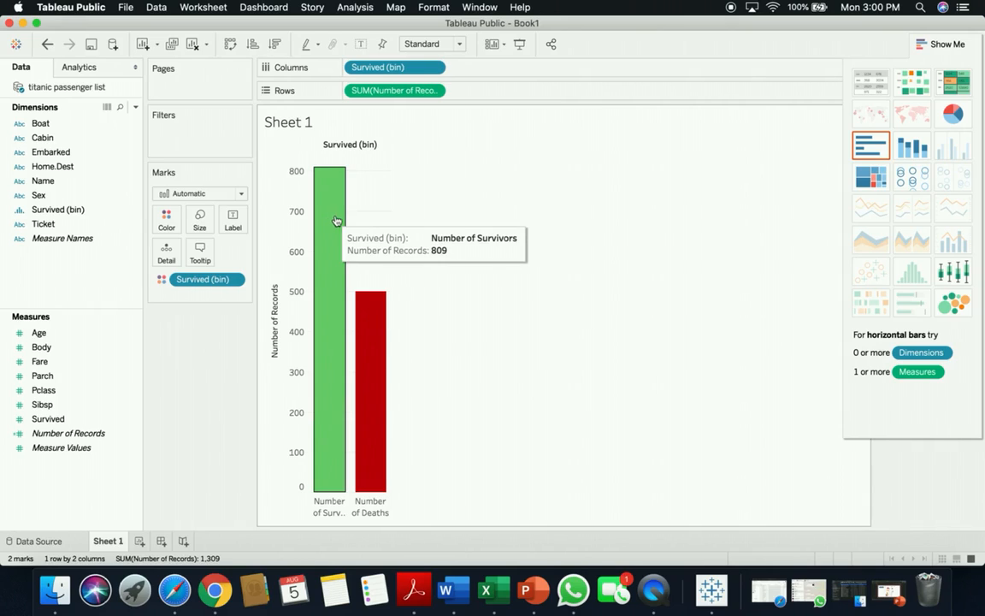
mouse_move(381, 350)
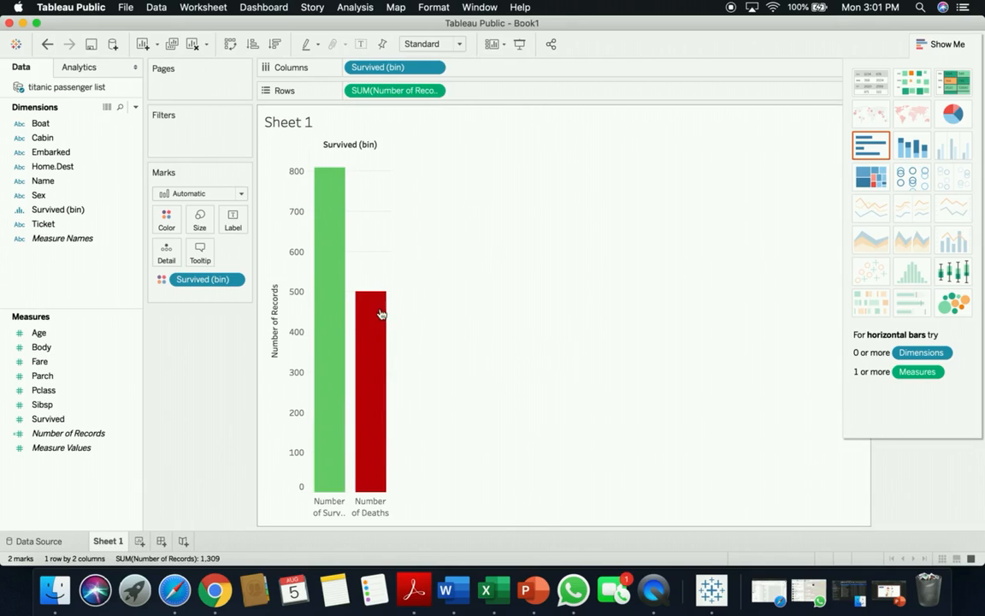
click(137, 540)
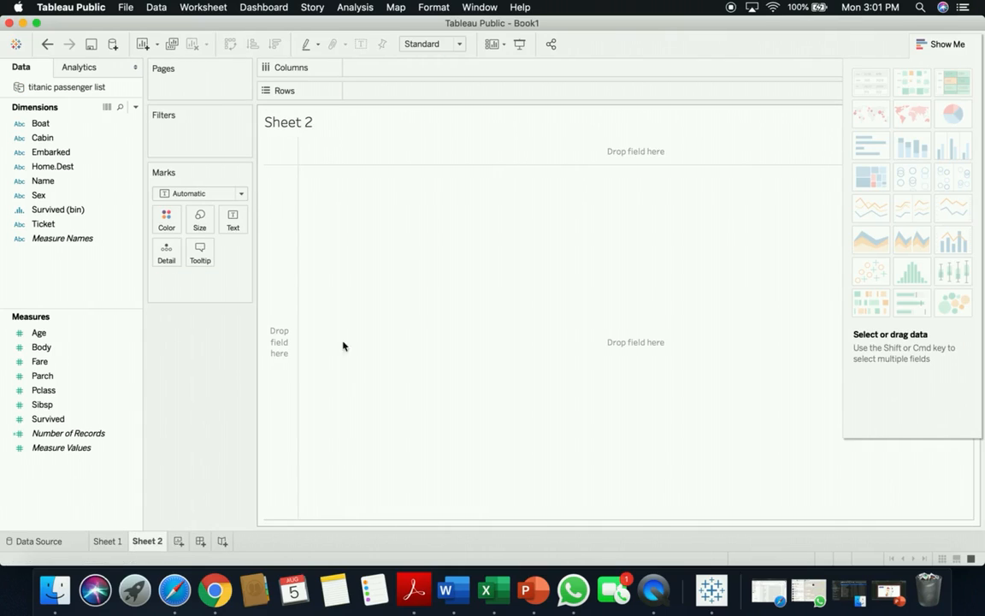
click(135, 242)
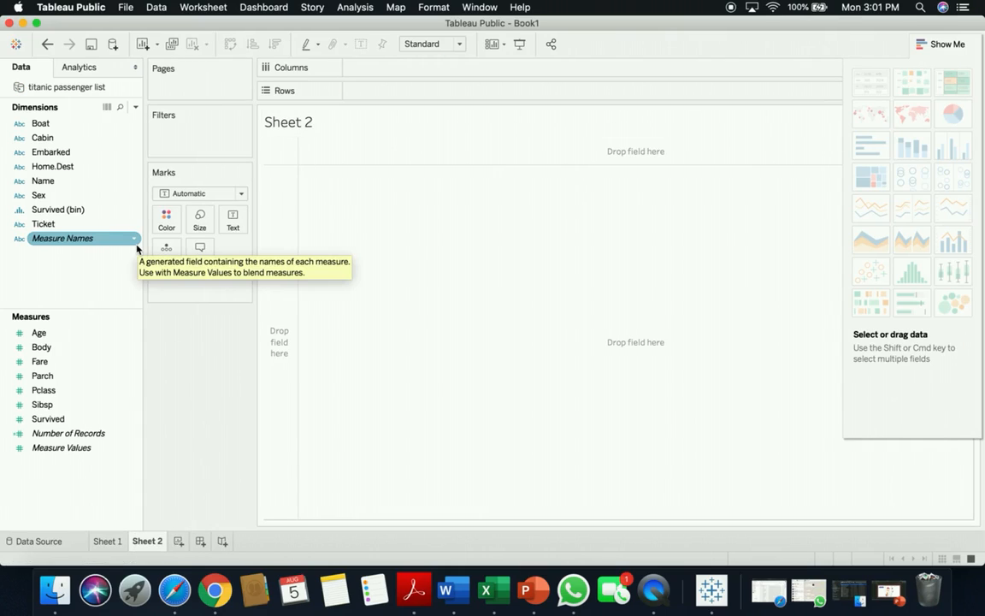
click(125, 211)
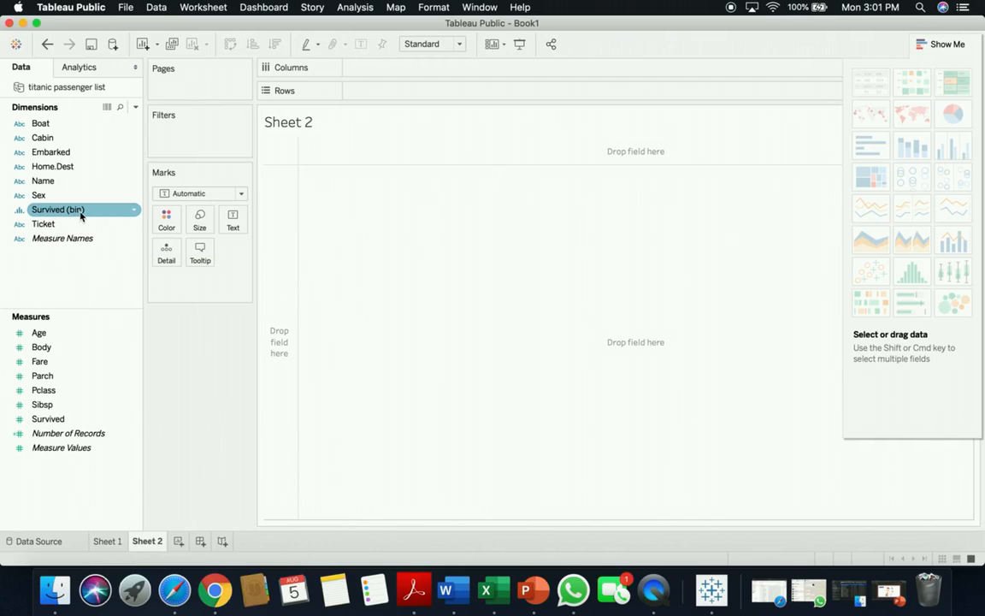
click(64, 264)
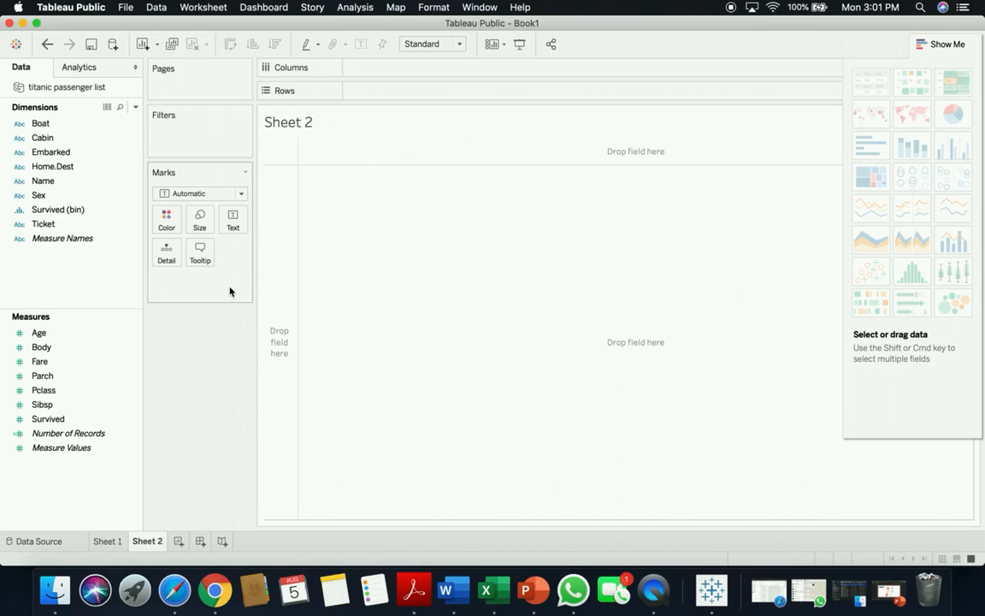
- Create the Age (bin) field from Age with a bin size of 10 and place it on the Columns shelf
click(94, 333)
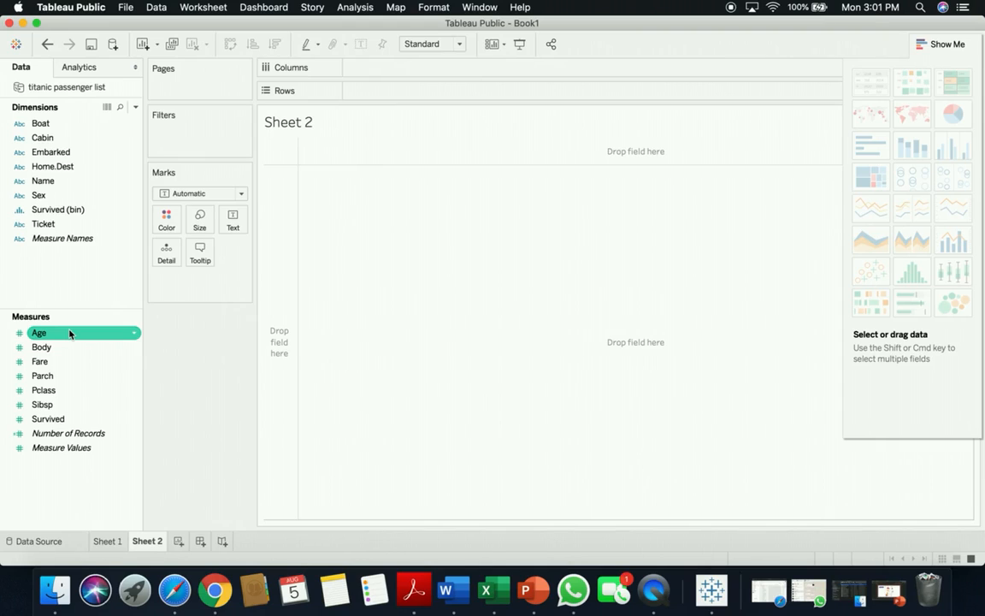
right_click(66, 336)
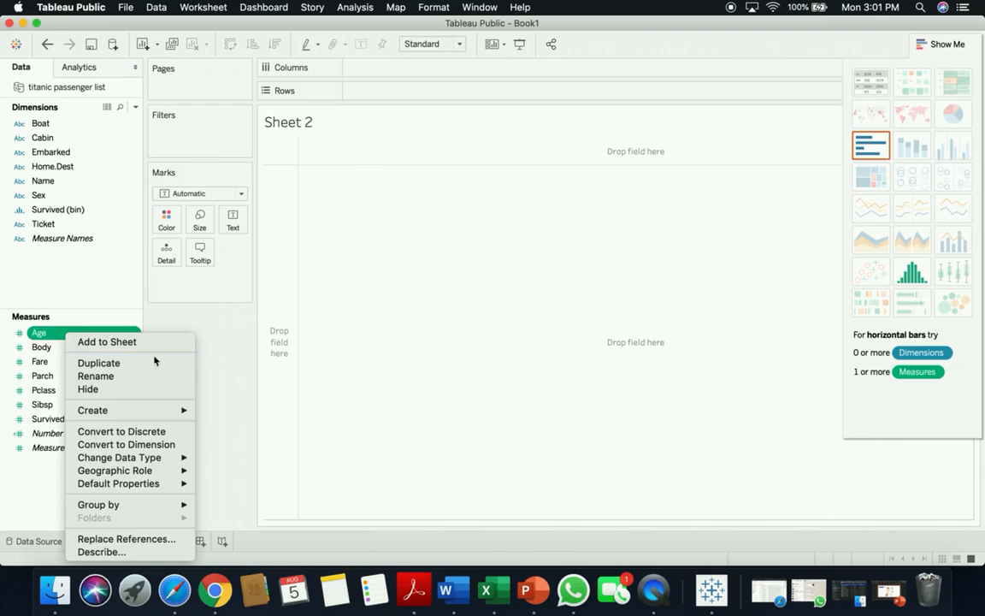
mouse_move(154, 410)
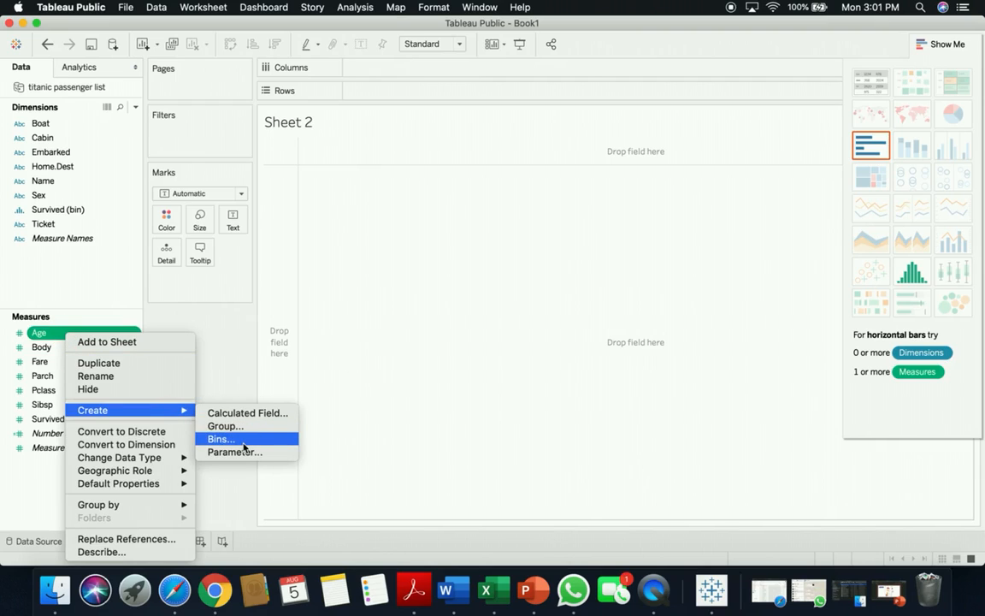
click(221, 439)
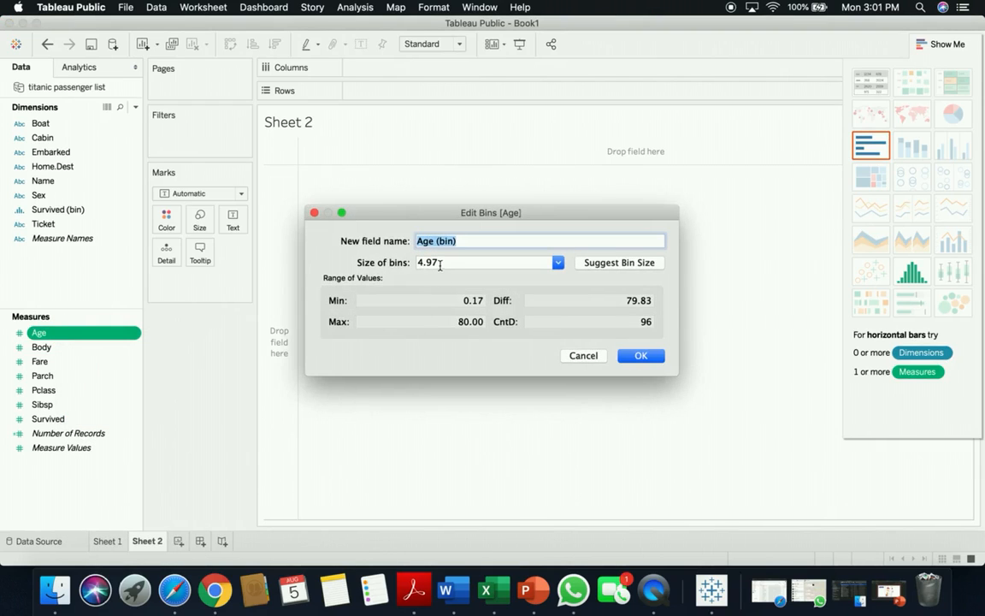
drag(440, 265, 416, 268)
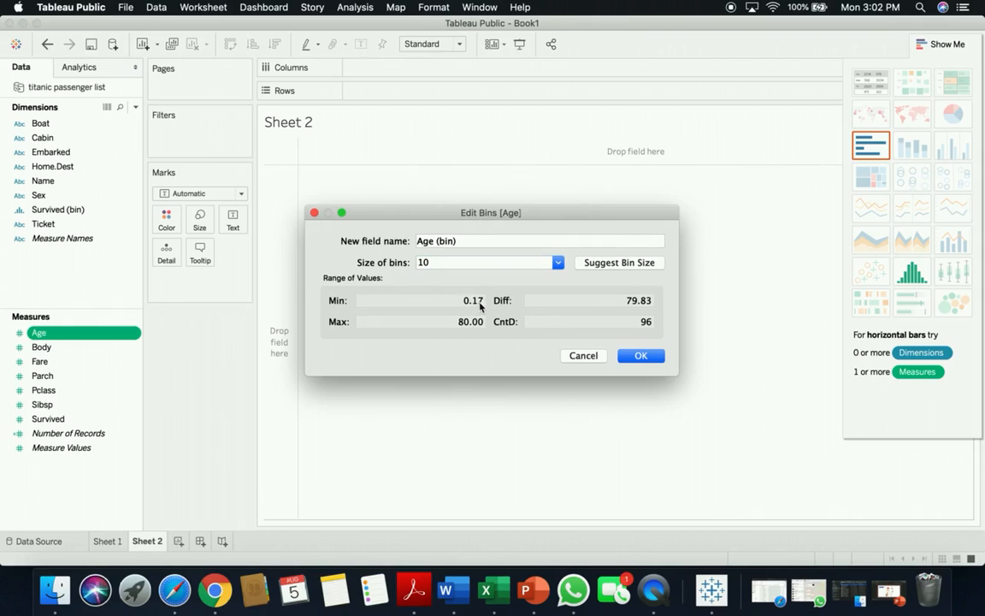
click(473, 302)
click(643, 355)
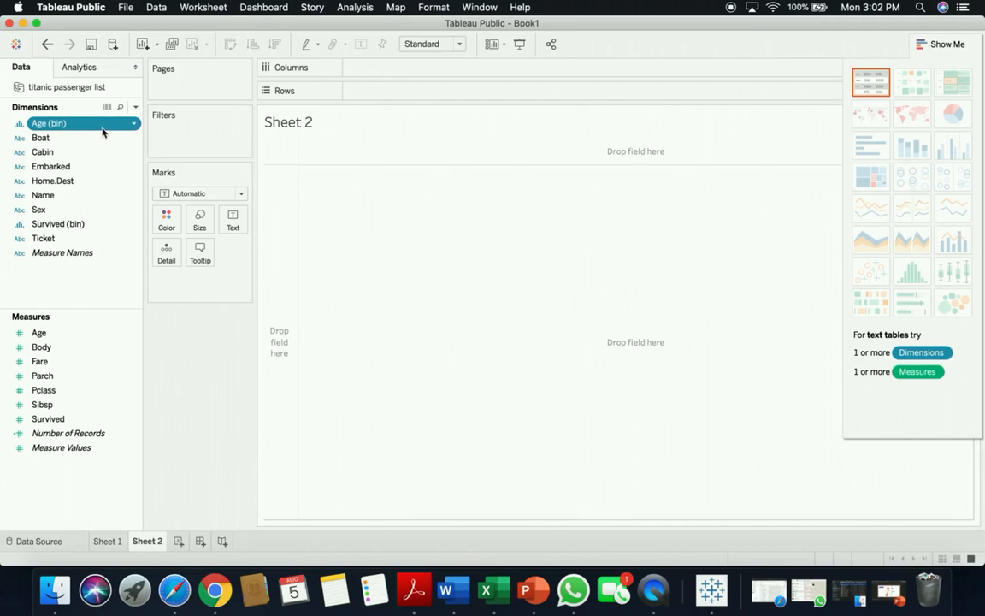
drag(92, 119, 431, 75)
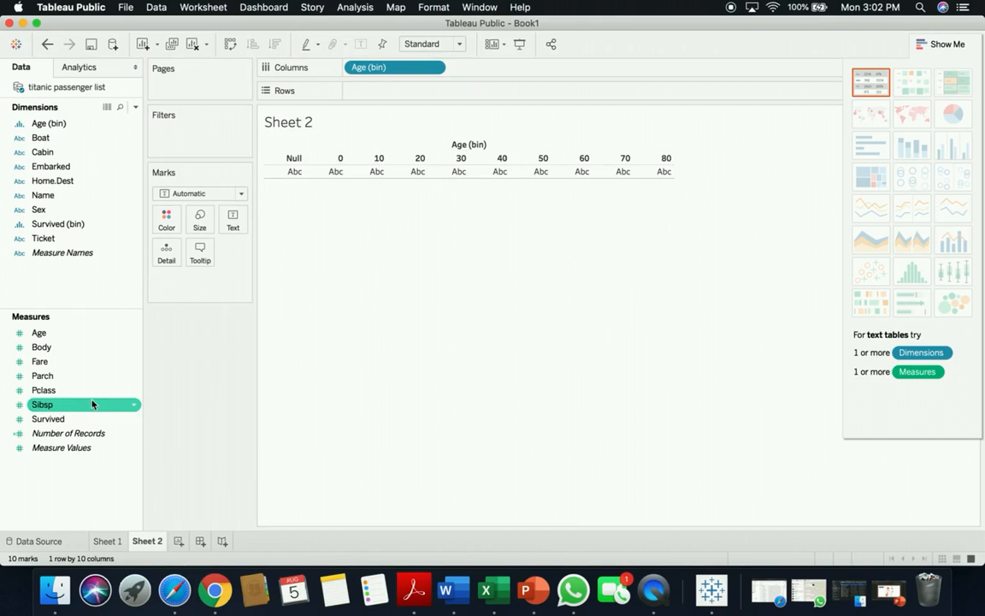
- Plot Number of Records on Rows against Age (bin) and colour the bars by Age (bin)
mouse_move(70, 433)
mouse_down()
mouse_move(214, 332)
mouse_move(402, 92)
mouse_up()
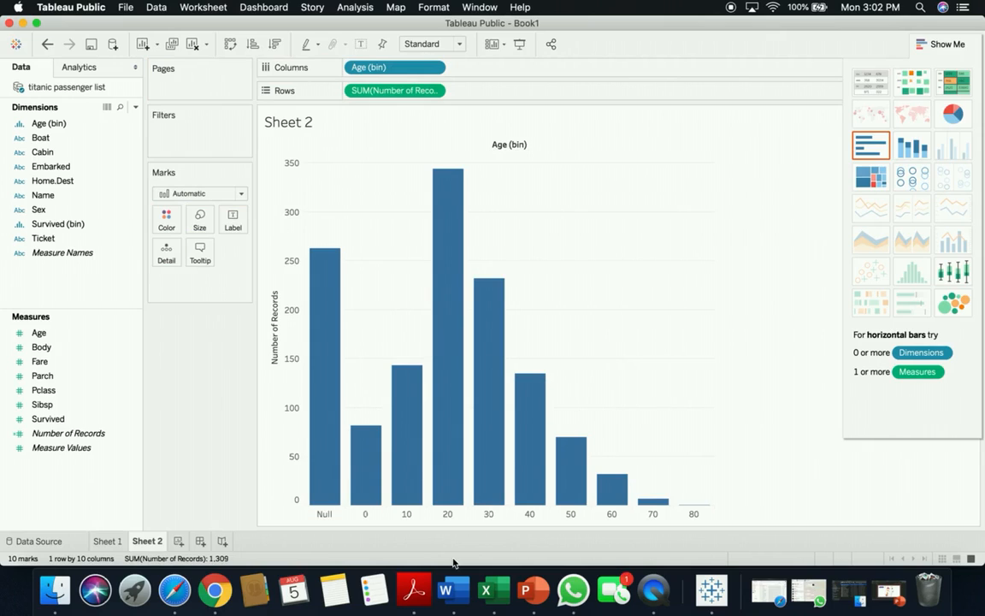
mouse_move(450, 492)
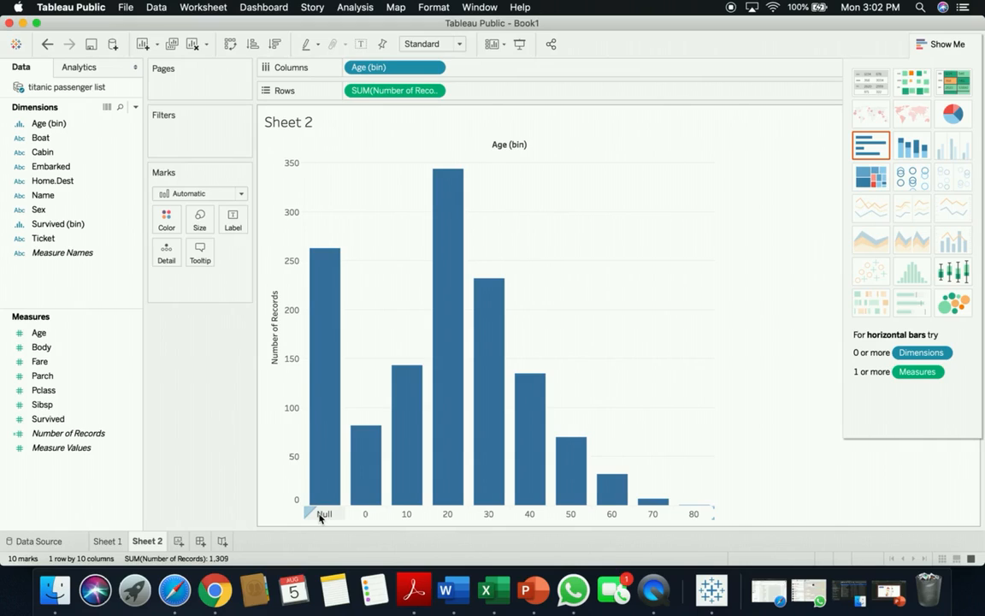
mouse_move(323, 342)
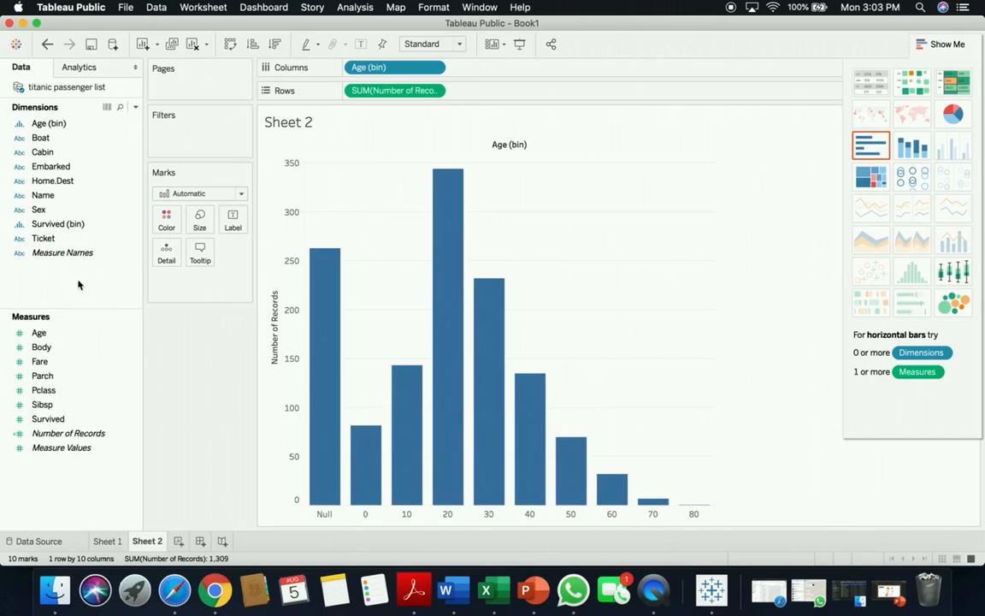
click(51, 124)
drag(53, 126, 167, 219)
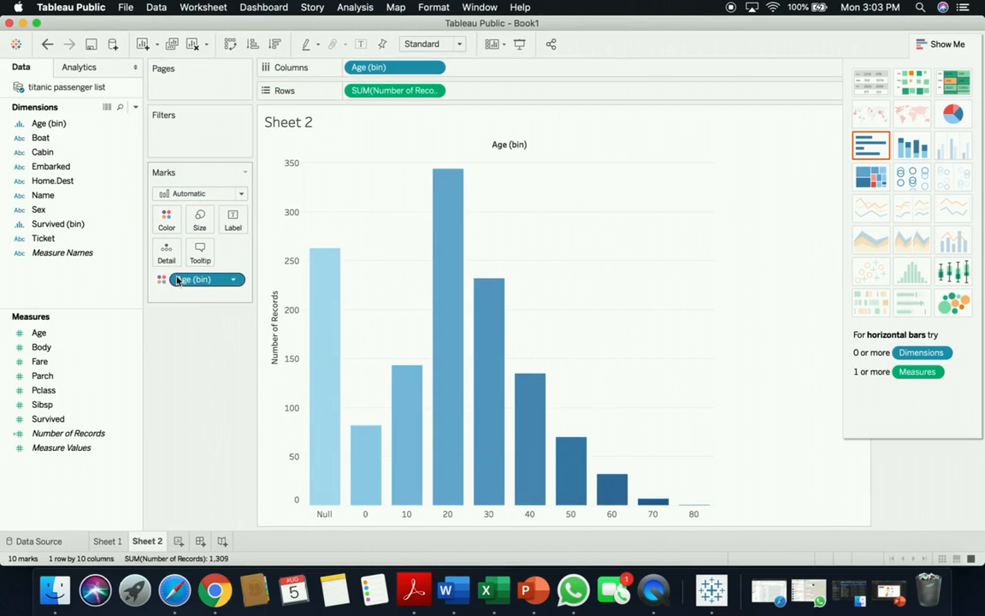
- Try to recolour the Age (bin) bars by choosing the Traffic Light palette without assigning it
right_click(178, 279)
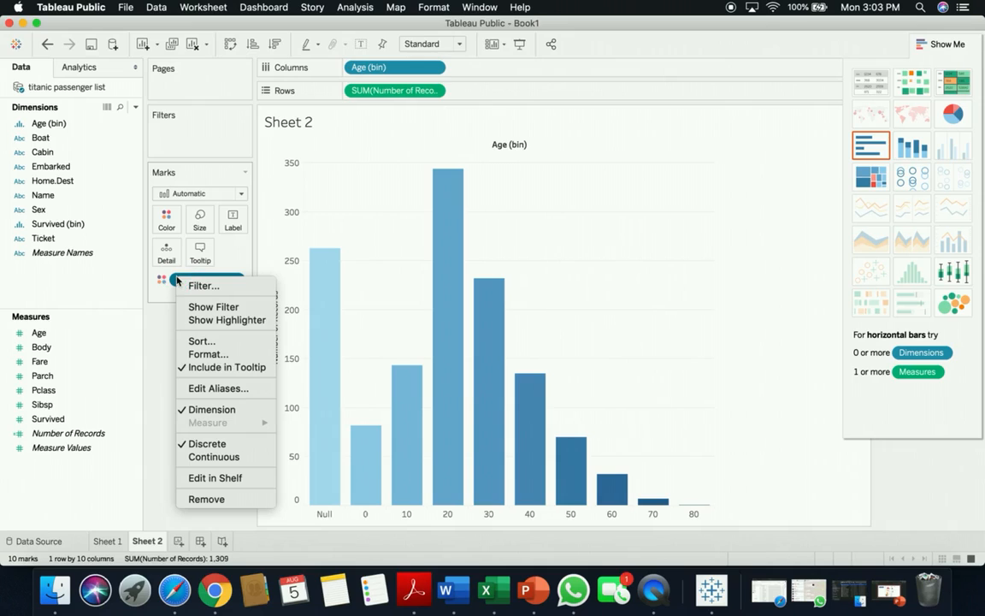
click(166, 219)
click(166, 219)
click(212, 267)
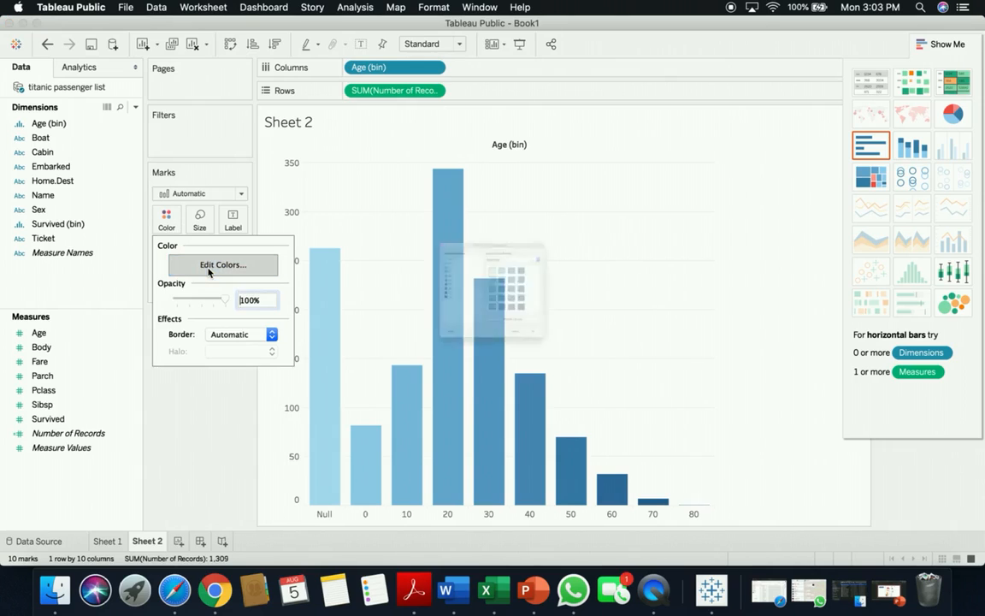
click(538, 192)
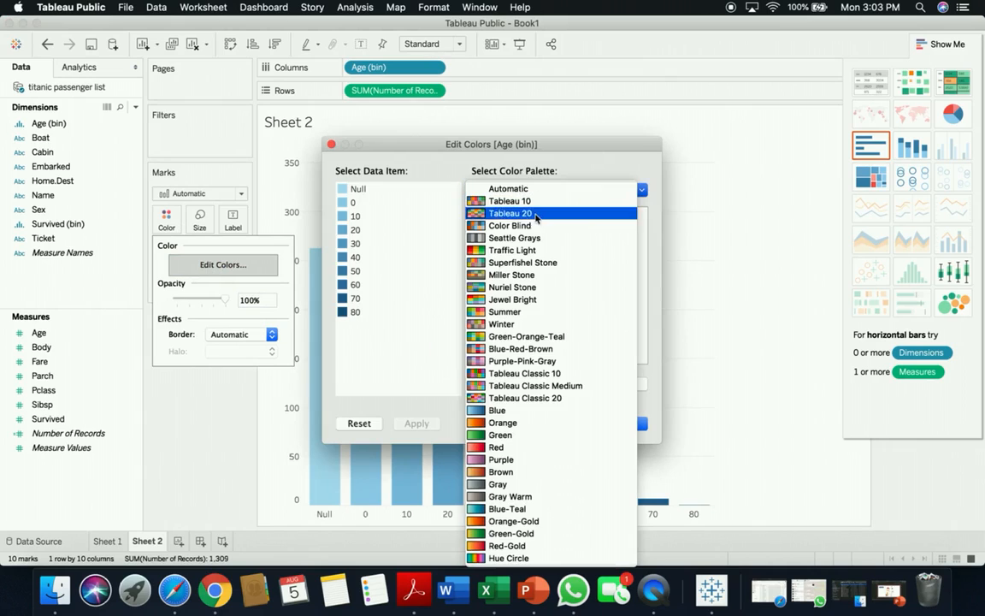
click(518, 250)
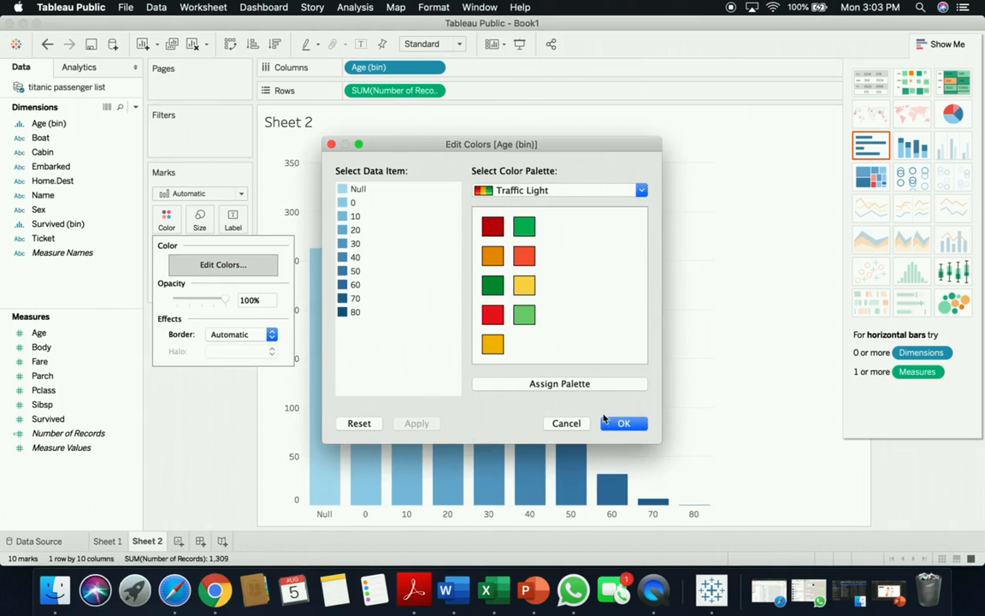
click(616, 425)
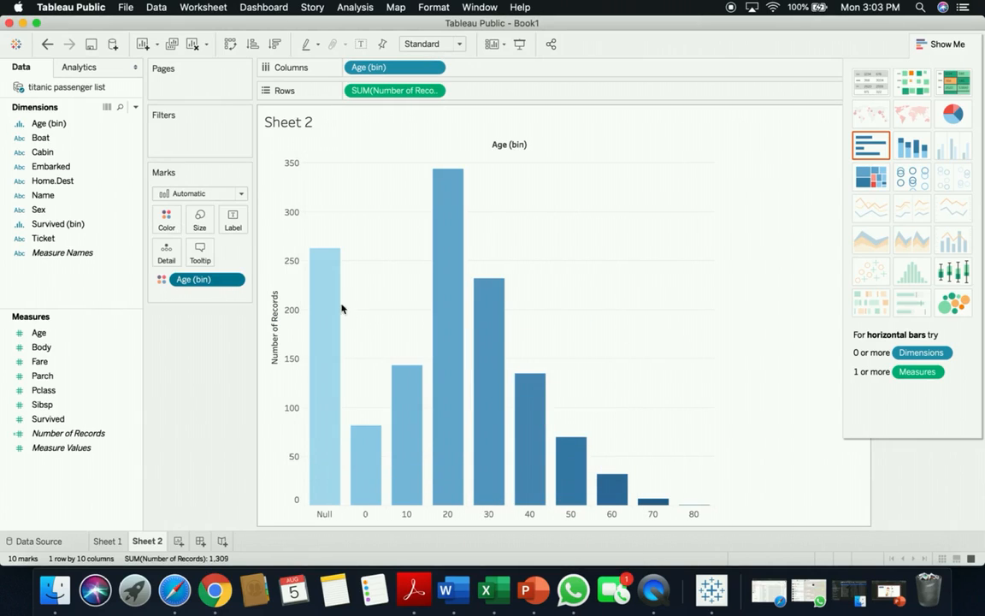
- Assign the Traffic Light palette to all Age (bin) items despite the limited colours, and add a new blank worksheet
click(166, 215)
click(228, 264)
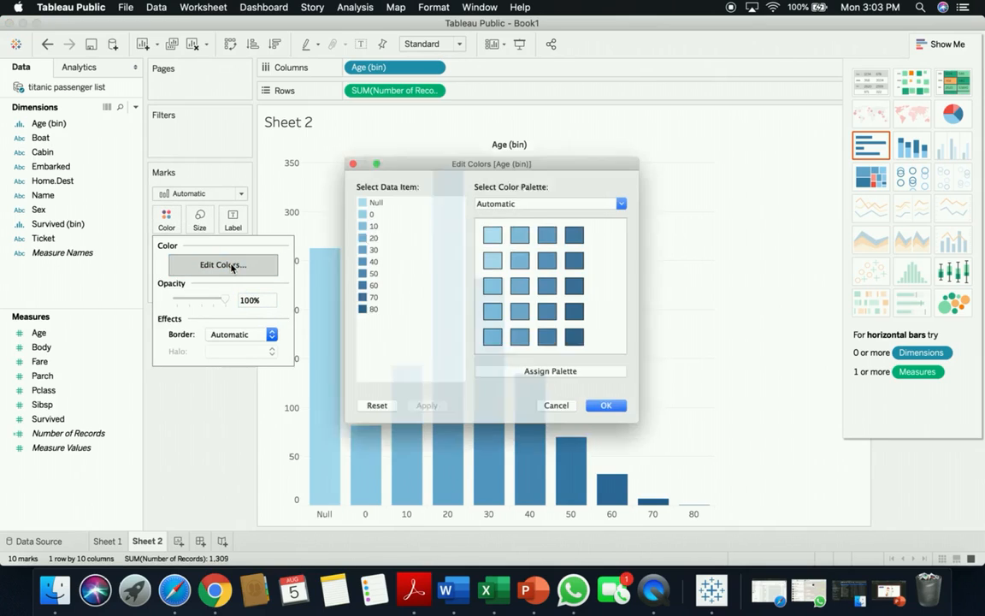
click(483, 190)
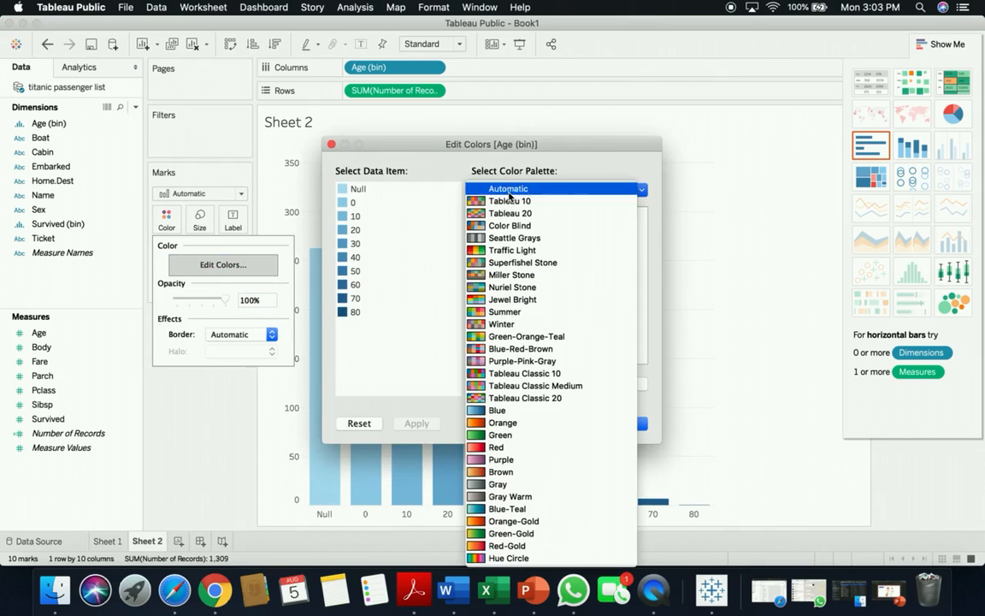
click(504, 250)
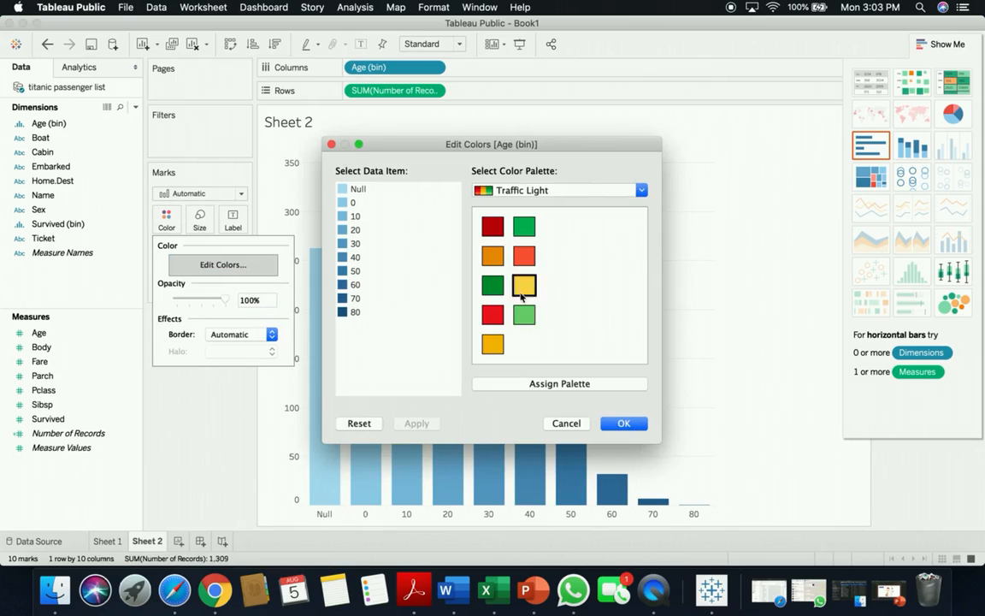
click(534, 385)
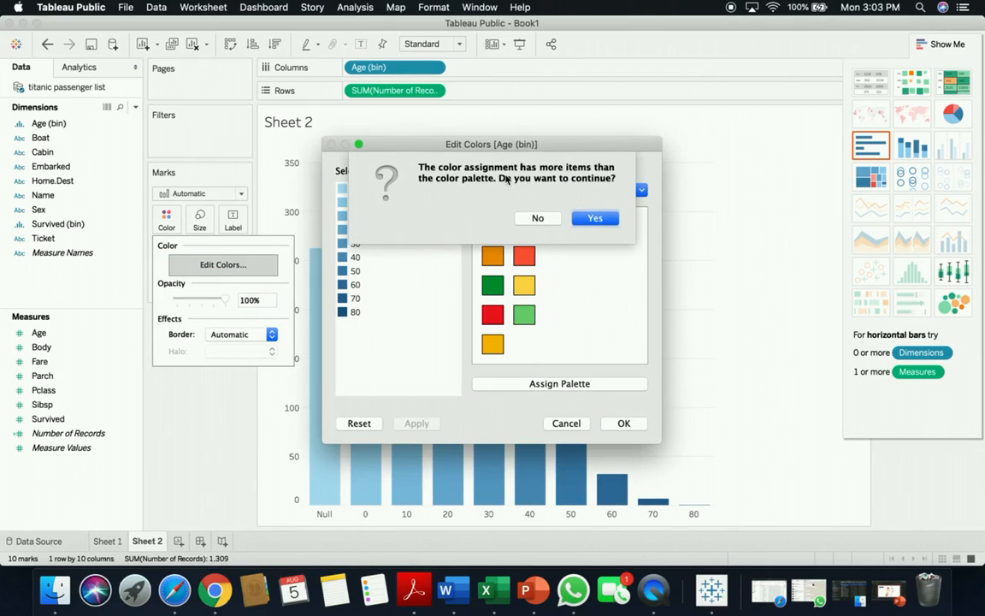
click(591, 220)
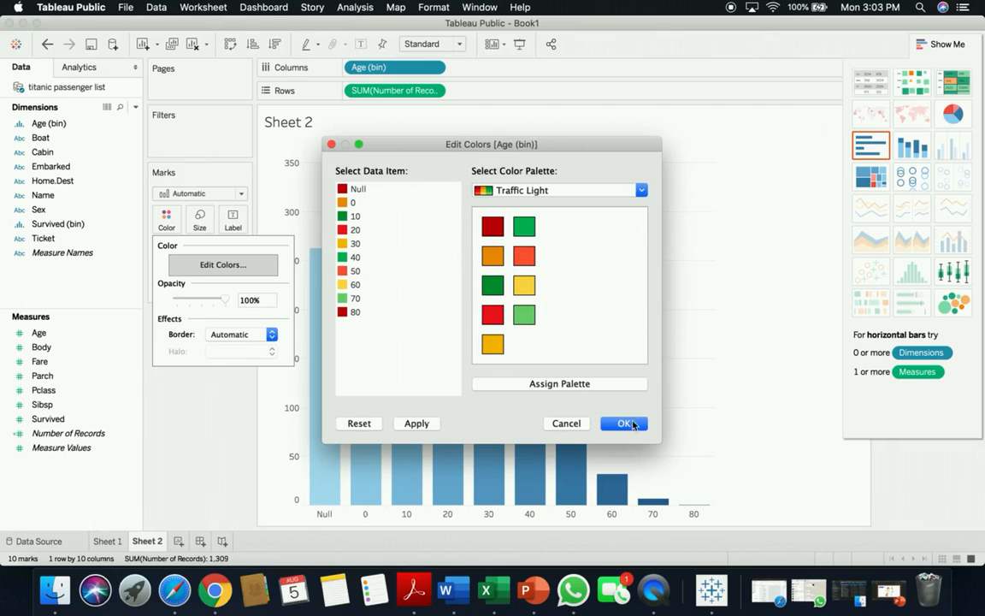
click(566, 424)
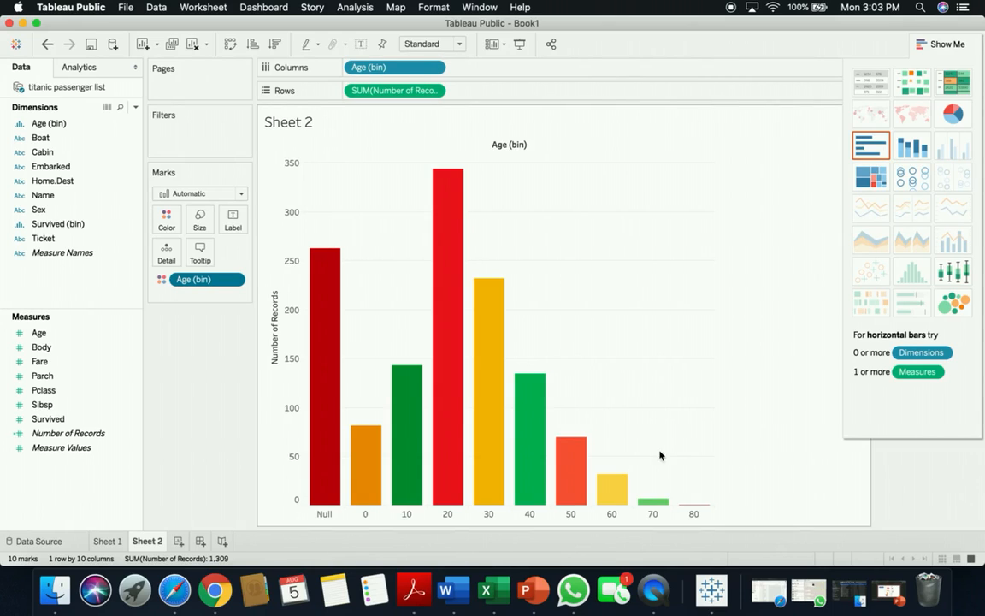
click(180, 541)
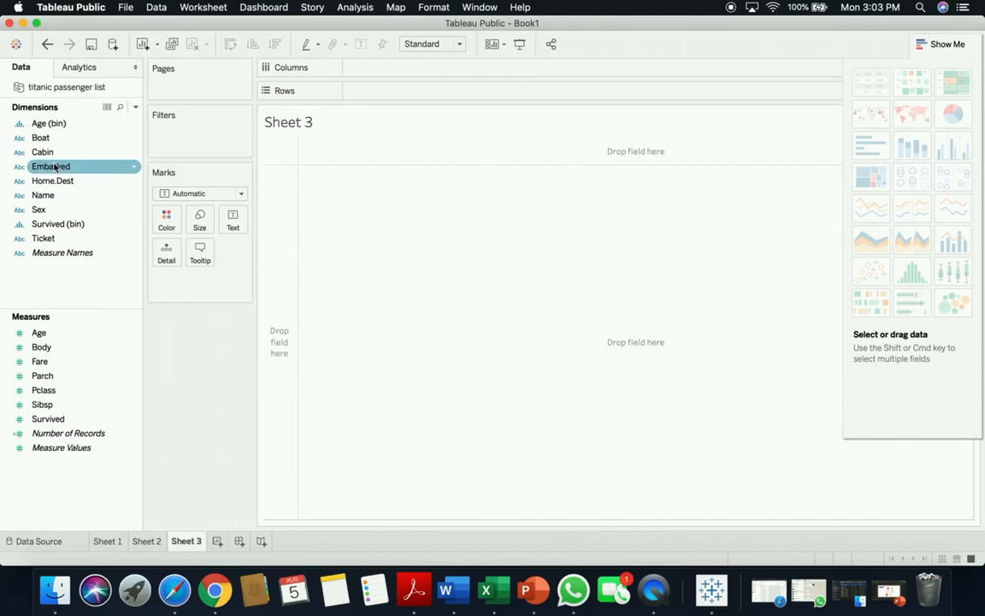
- Chart Number of Records by Cabin, with Cabin on Columns and Number of Records on Rows
drag(103, 152, 400, 70)
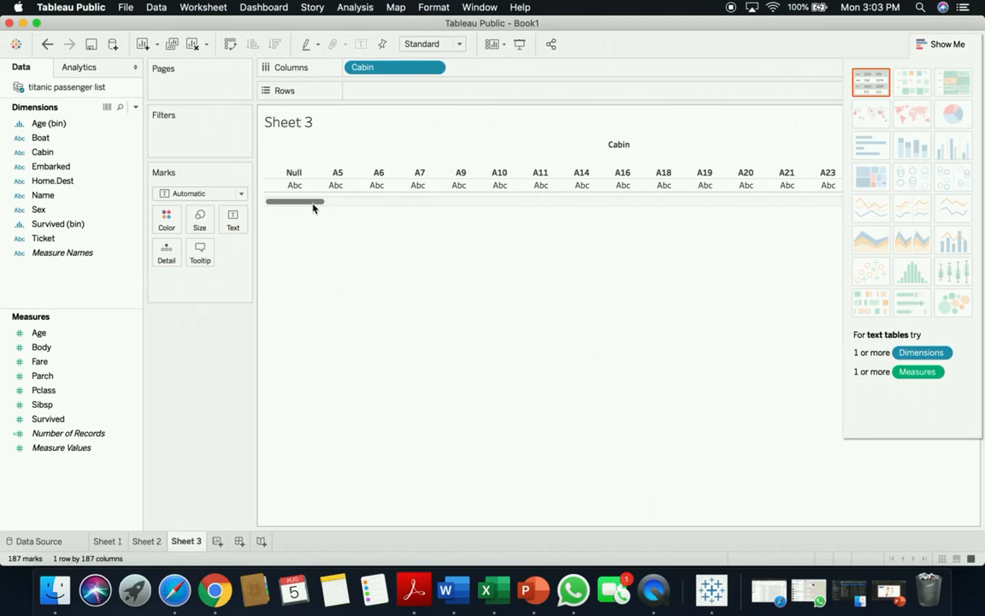
drag(315, 204, 238, 198)
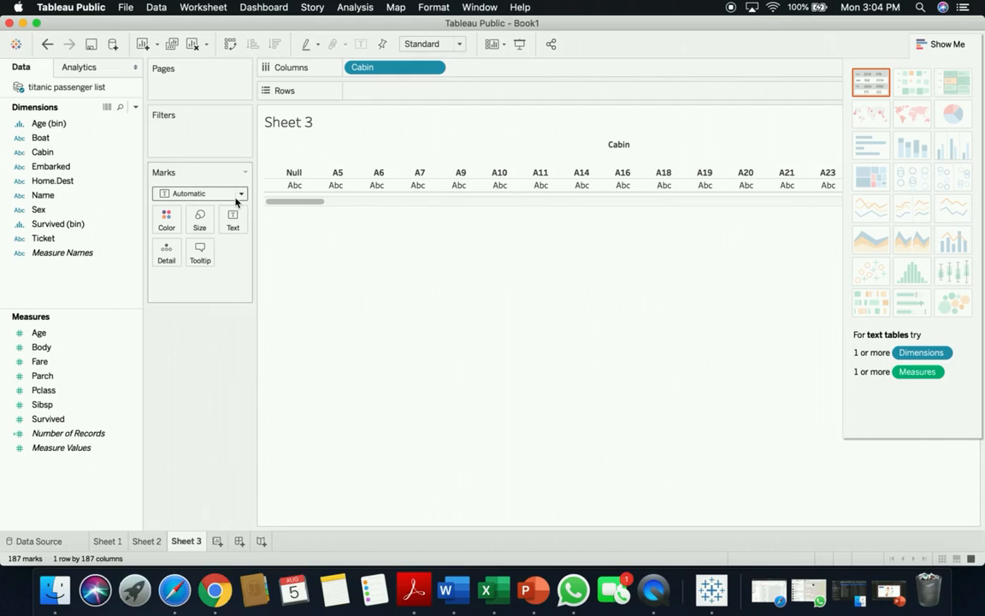
right_click(360, 71)
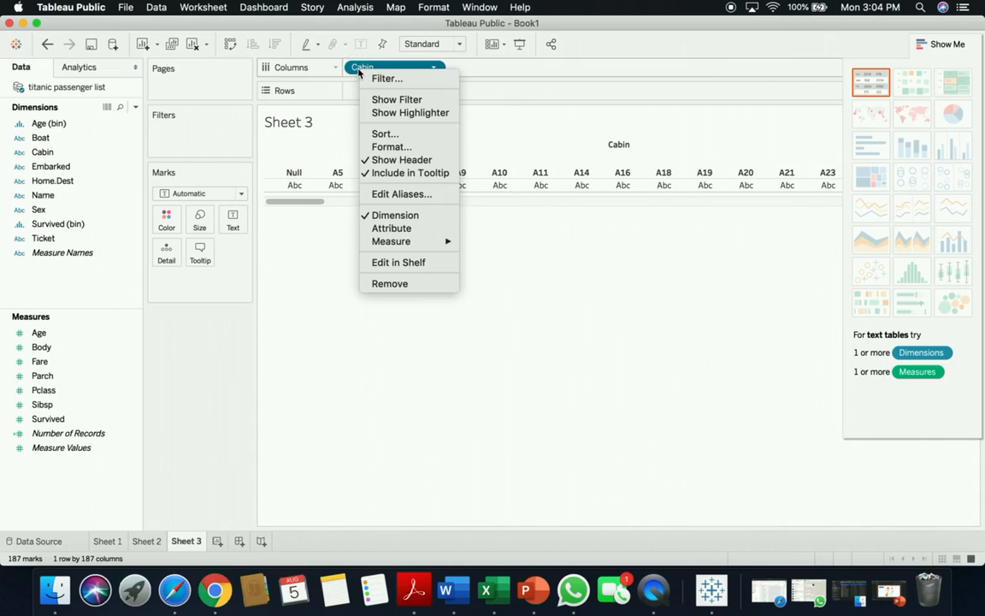
click(325, 67)
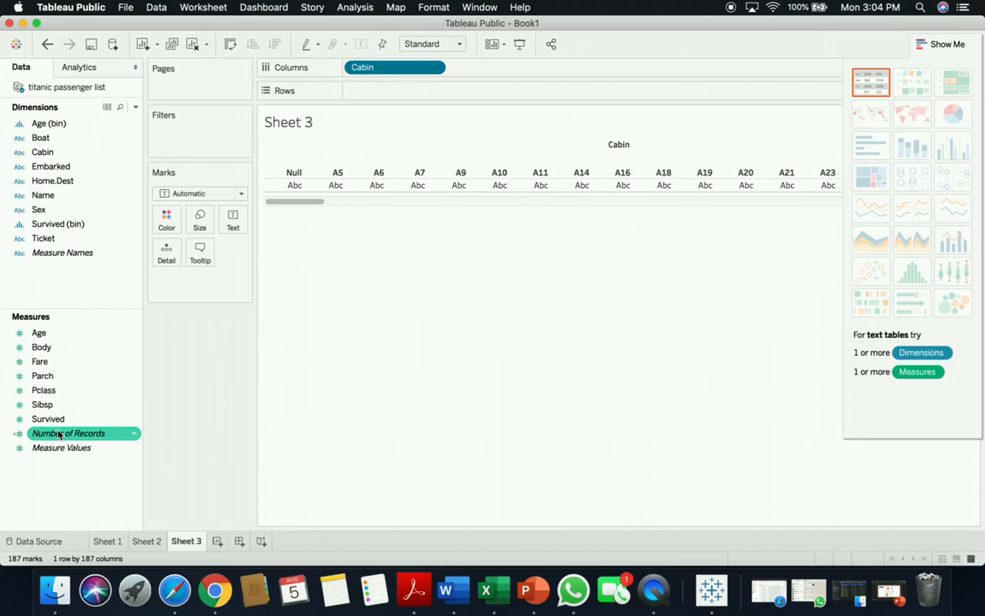
drag(58, 435, 393, 91)
mouse_move(323, 386)
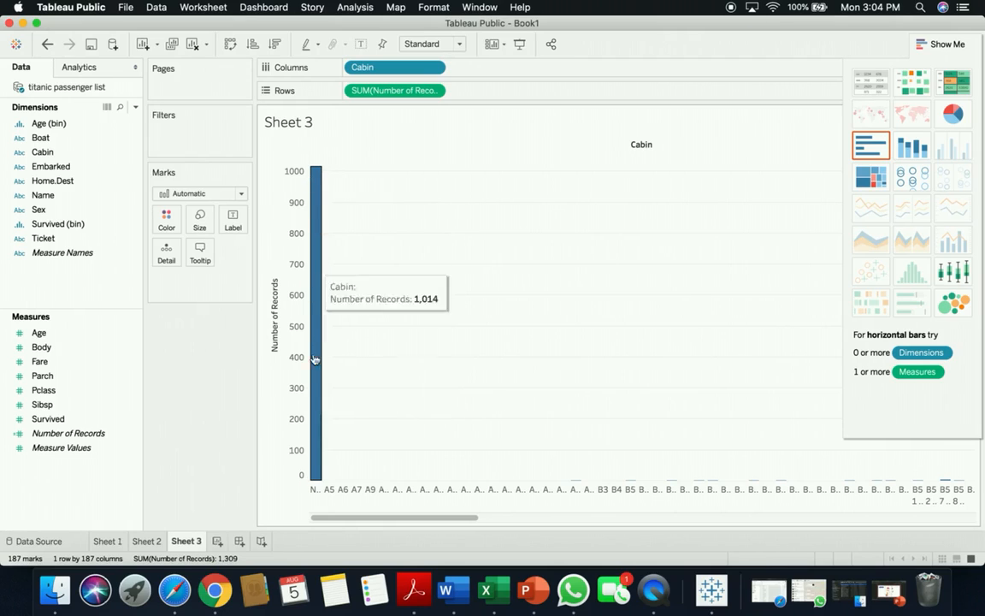
drag(347, 519, 181, 530)
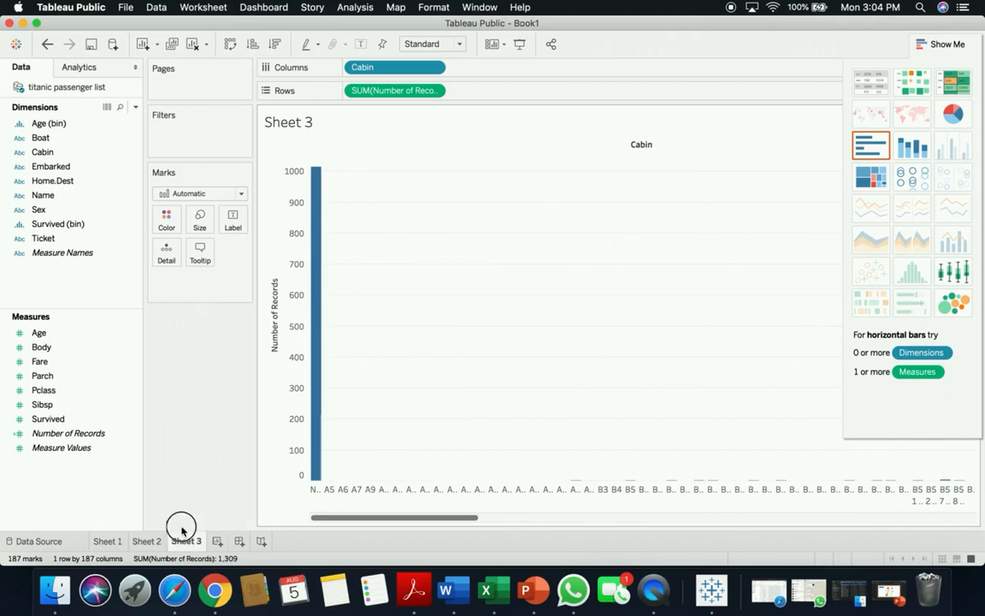
- Remove Number of Records from Rows and Cabin from Columns to empty the worksheet
right_click(379, 91)
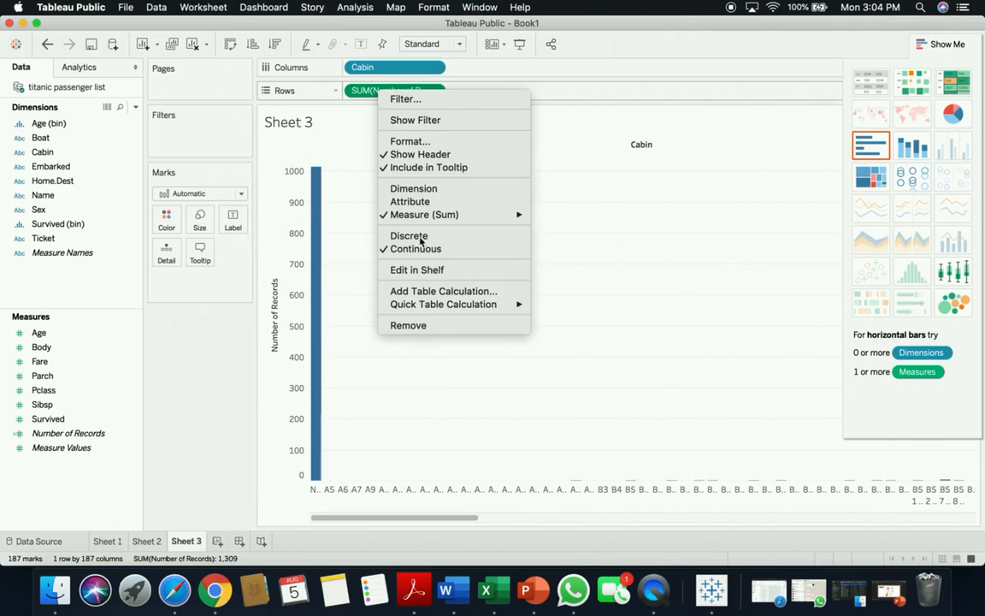
click(411, 325)
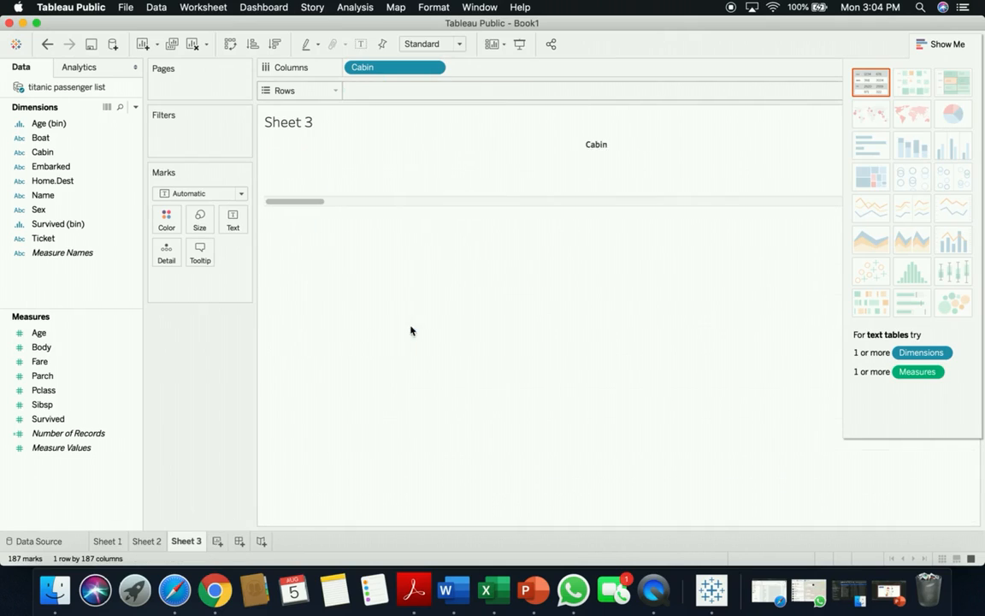
right_click(391, 76)
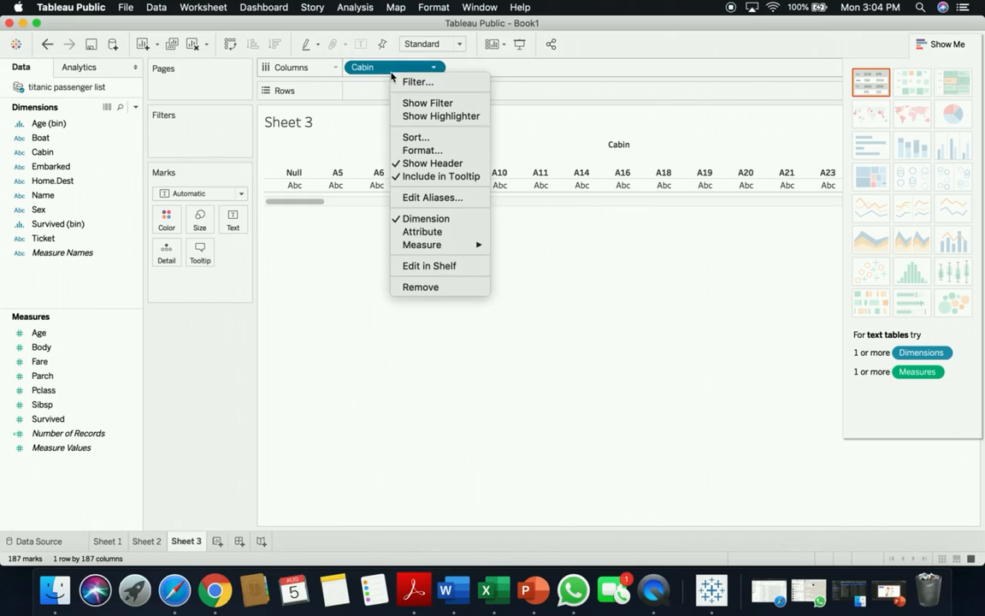
click(424, 286)
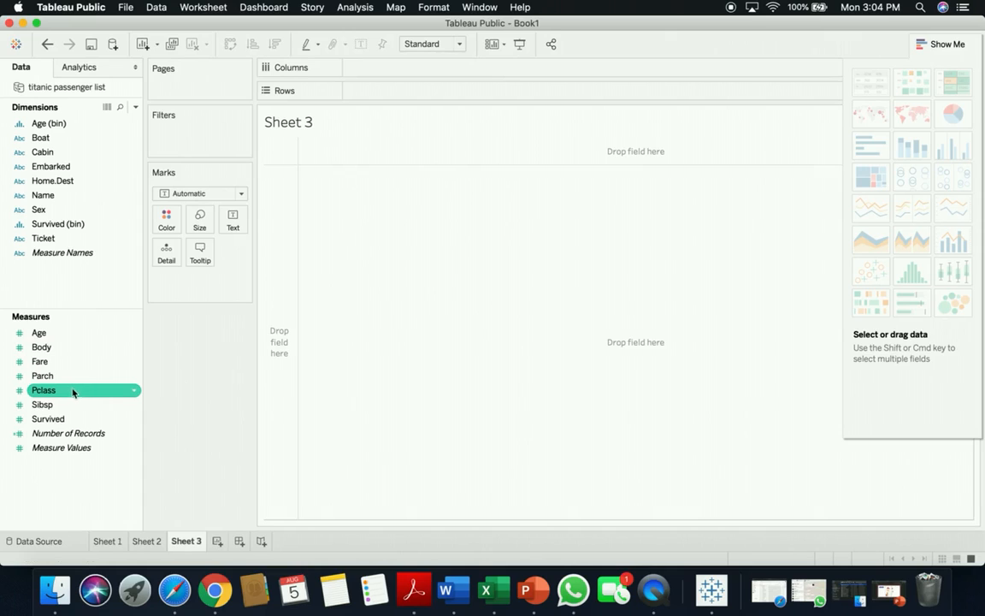
- Place the Pclass measure on the Columns shelf of the empty worksheet
drag(66, 394, 387, 77)
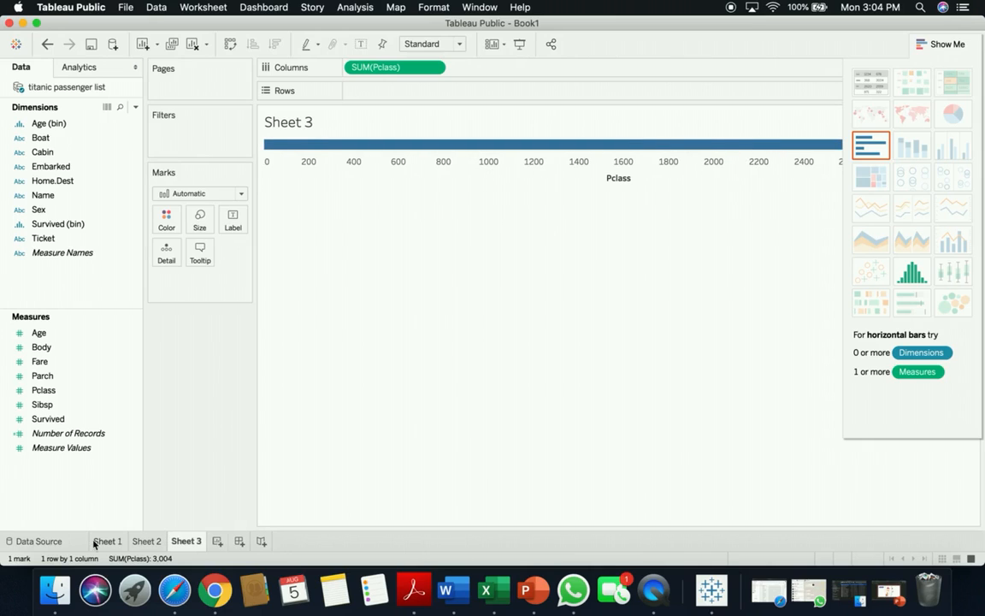
- Examine the fields of the titanic passenger list data source, from Pclass across to the Survived (bin) column
click(47, 542)
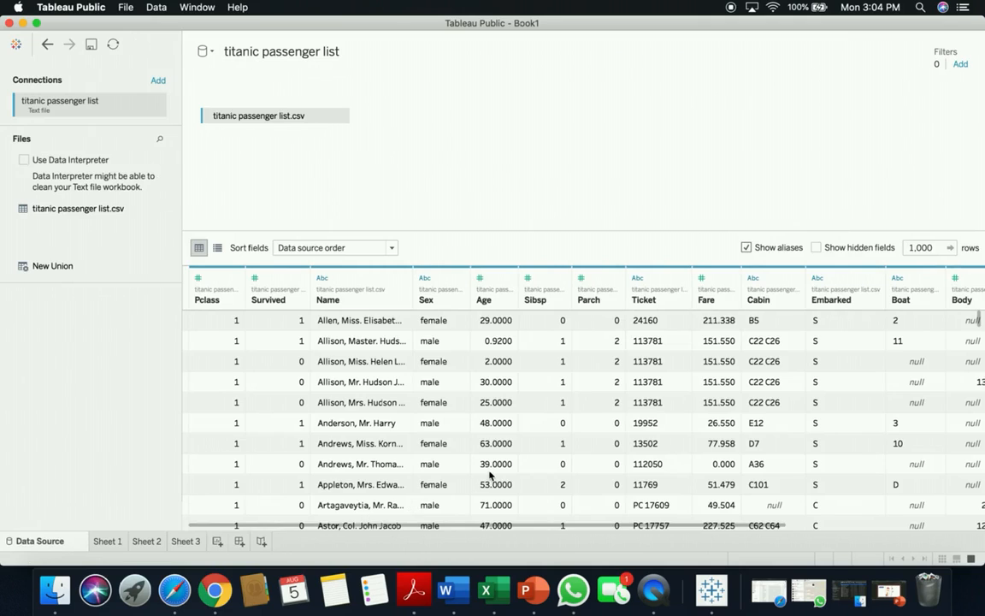
scroll(490, 476, right, 5)
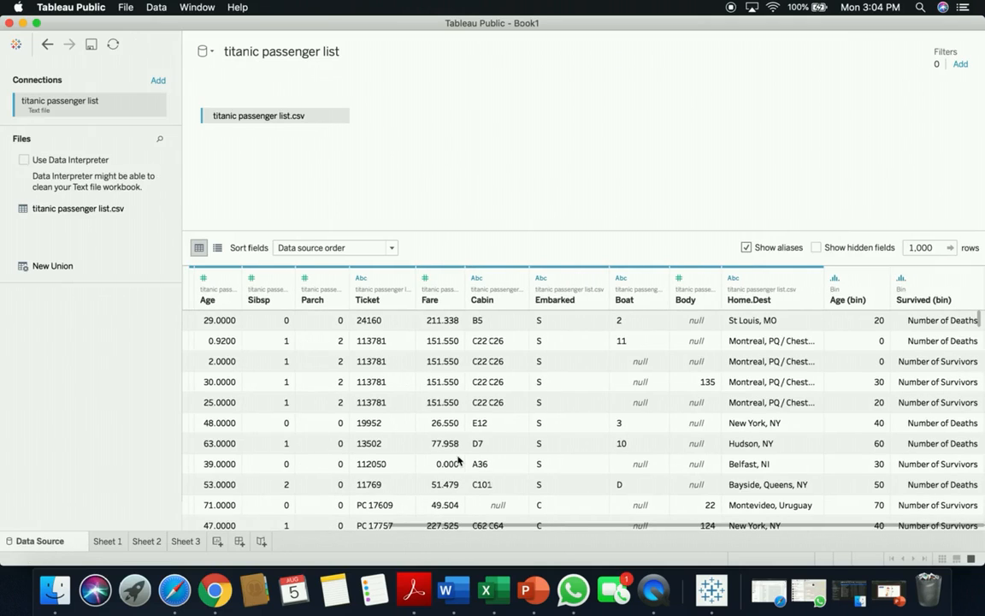
scroll(457, 461, left, 5)
scroll(457, 460, right, 5)
scroll(458, 461, left, 5)
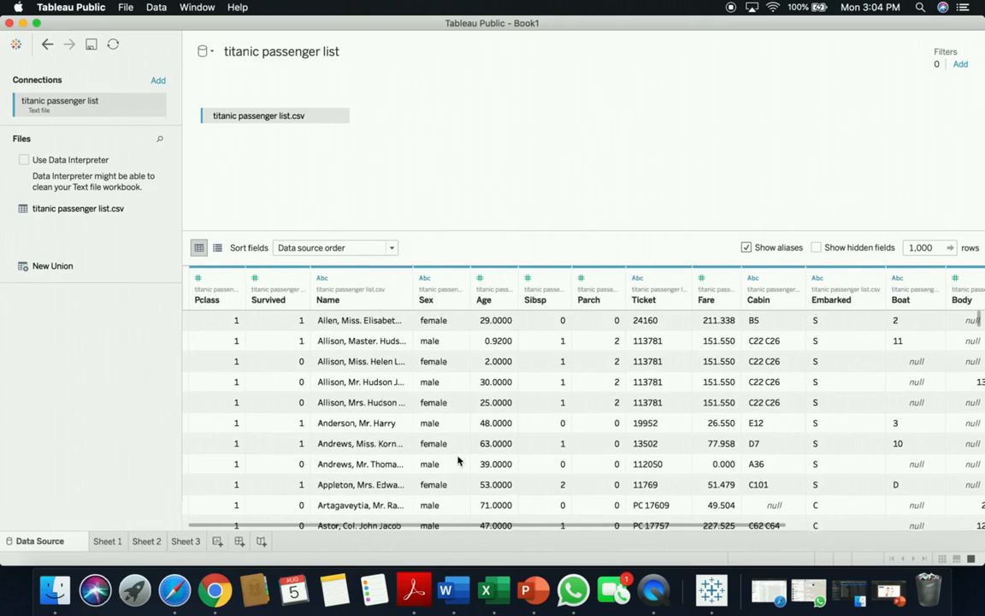
scroll(458, 461, right, 5)
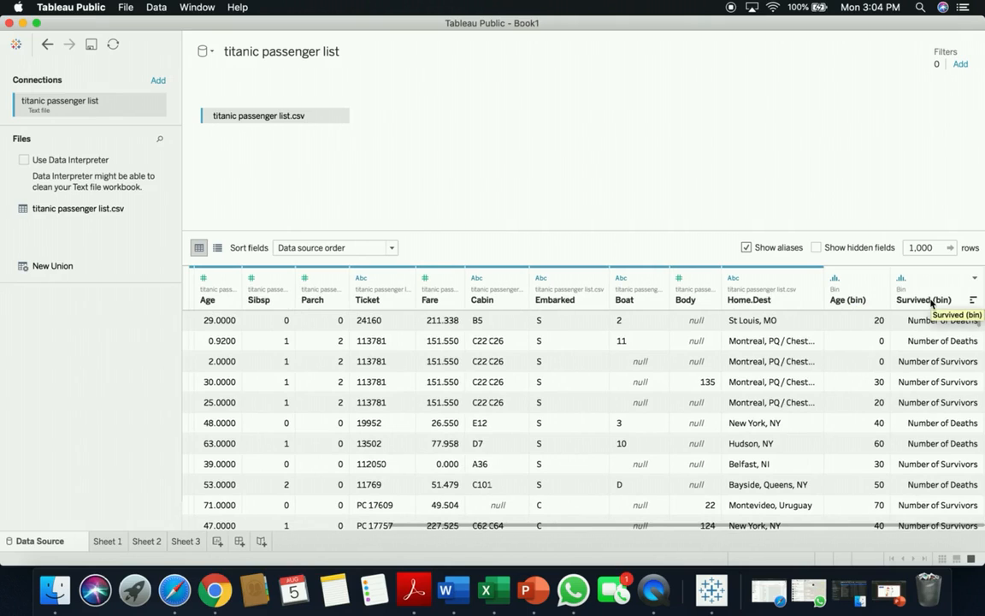
scroll(751, 363, left, 5)
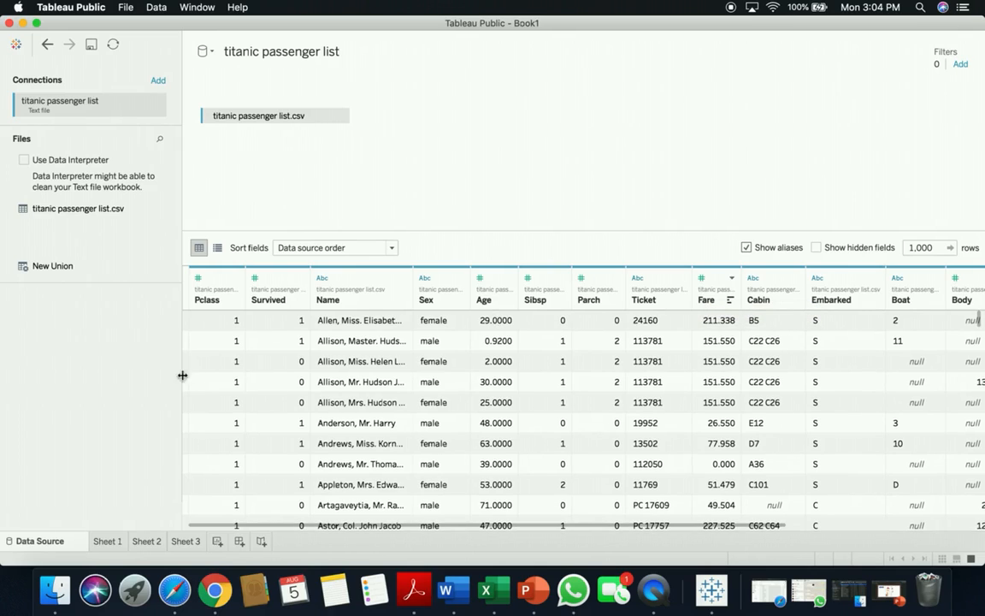
- Inspect the passenger classes by sorting the data rows by Pclass in descending order, and clear that sort
click(233, 280)
click(219, 281)
click(220, 301)
click(233, 302)
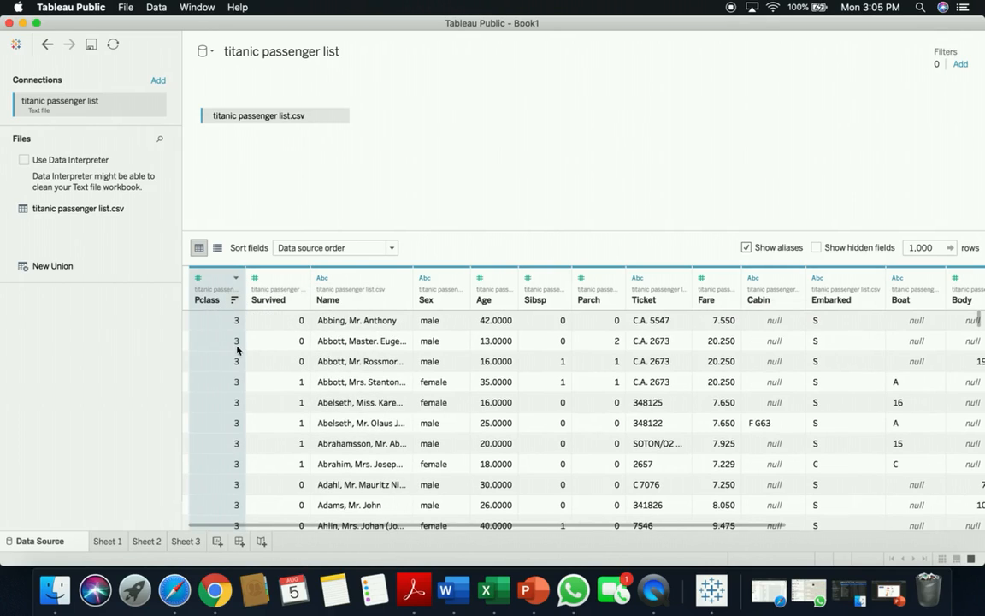
scroll(237, 349, down, 3)
scroll(235, 338, up, 3)
scroll(235, 337, right, 2)
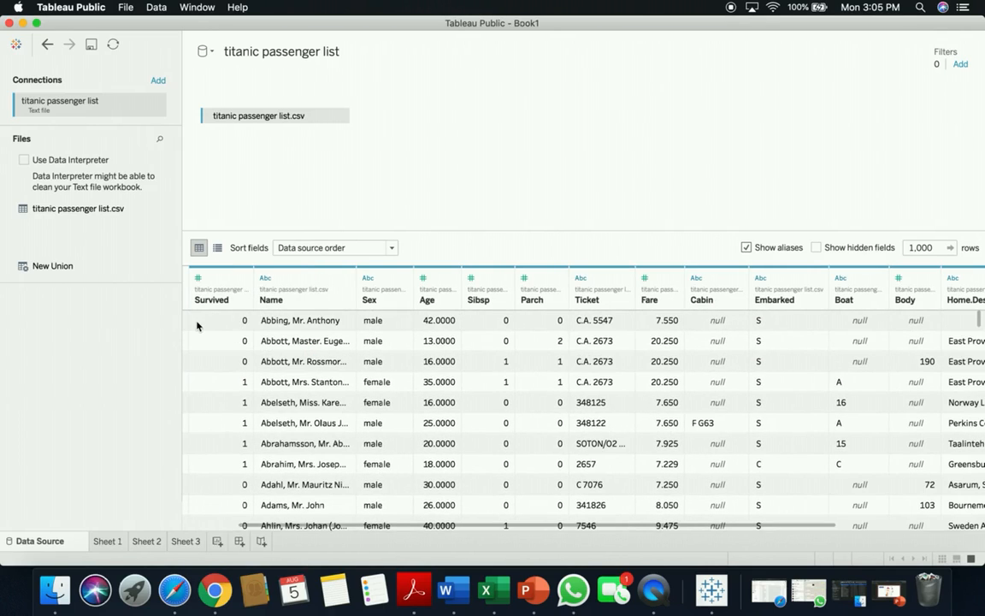
scroll(198, 325, left, 2)
click(234, 301)
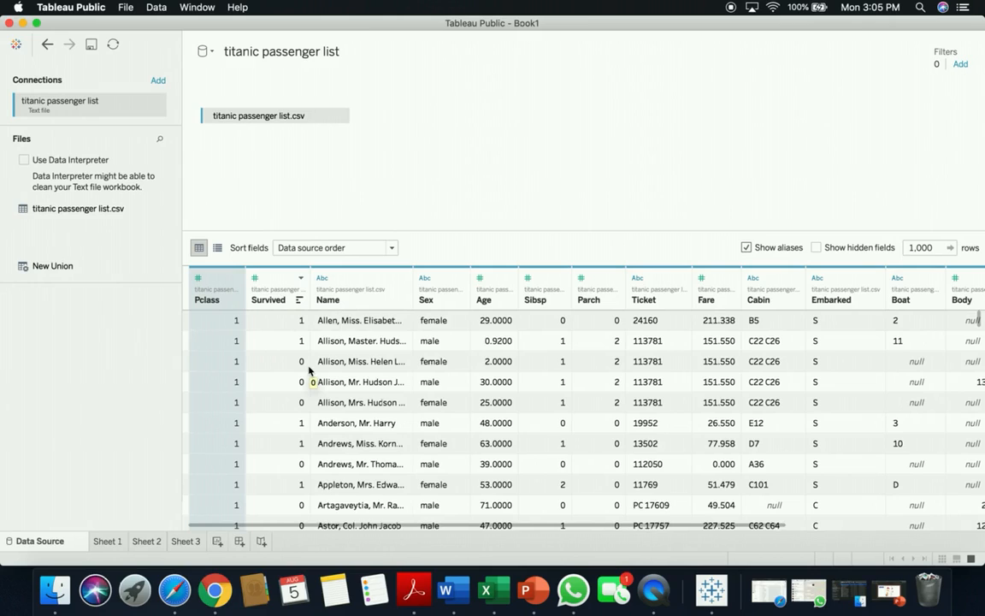
- Return to Sheet 3 and remove the Pclass sum from Columns to empty the worksheet
click(185, 537)
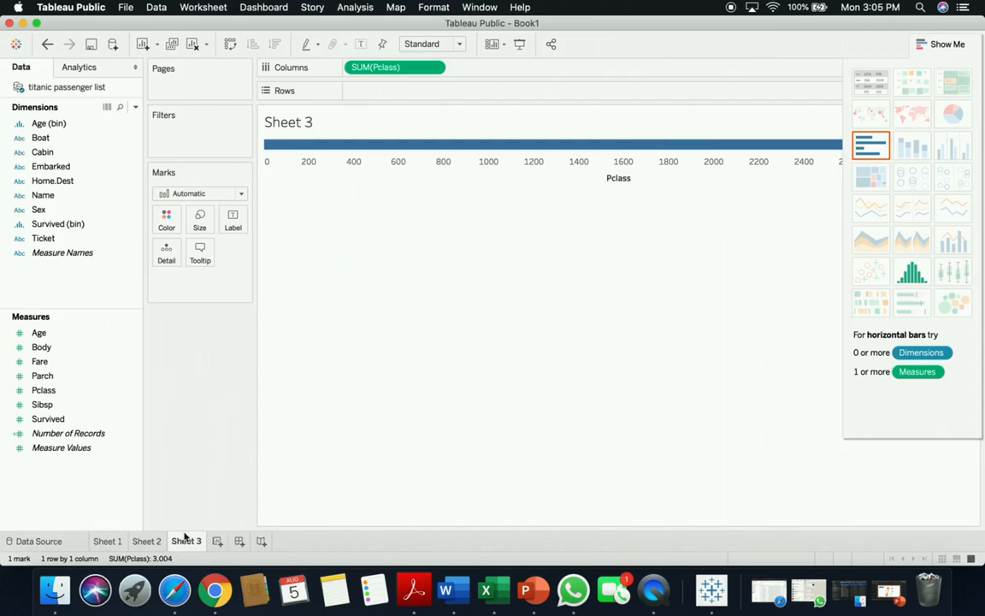
right_click(396, 68)
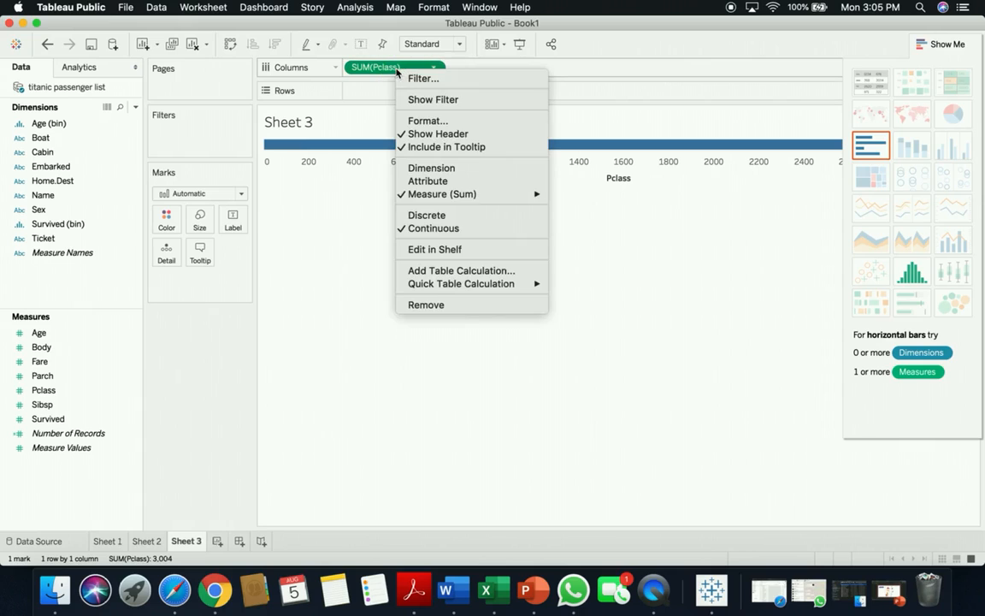
click(453, 304)
click(121, 406)
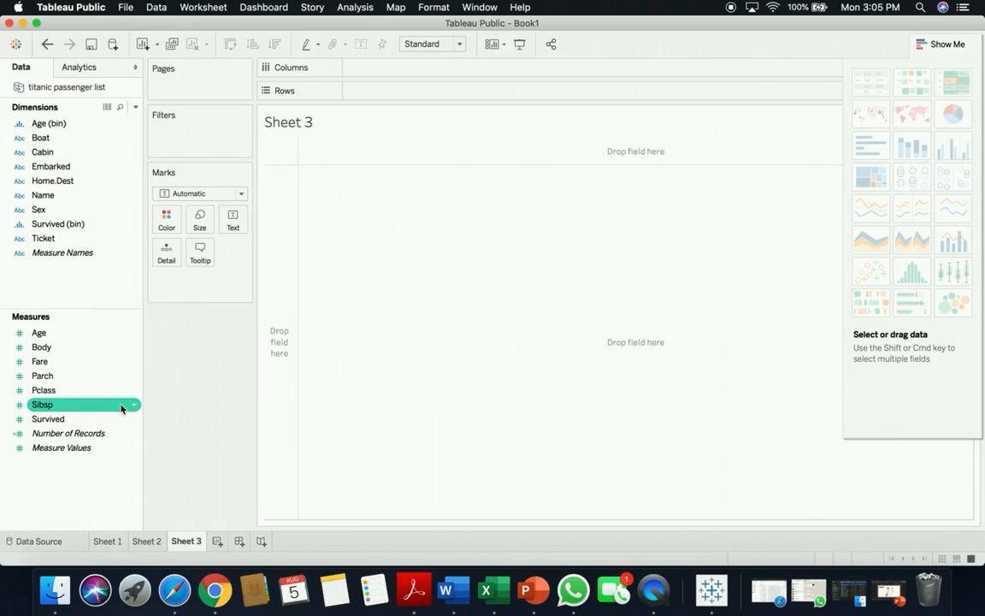
- Start a group field based on the Pclass measure and put value 1 into a group named Class 1
right_click(48, 393)
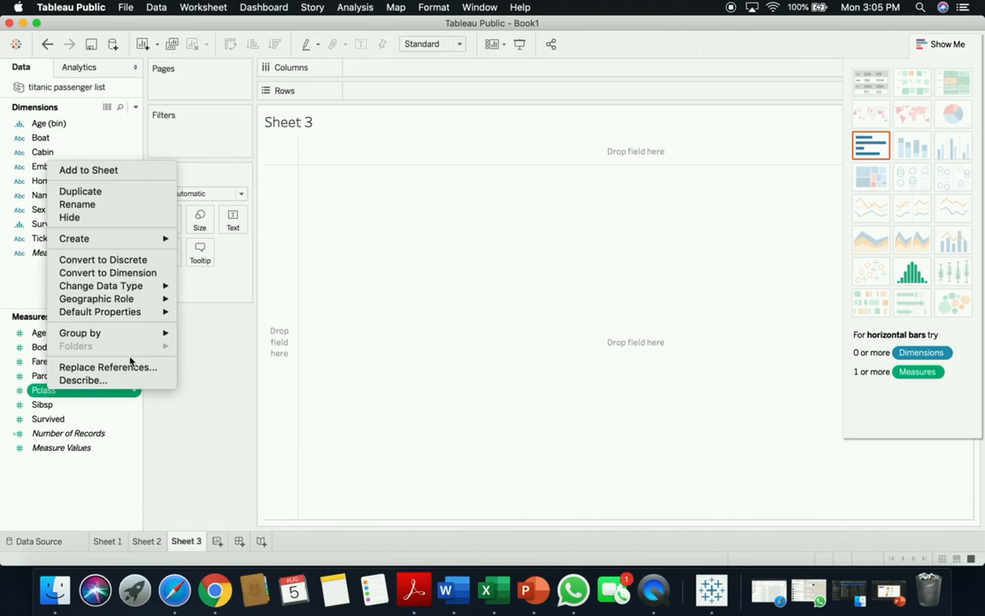
mouse_move(135, 286)
mouse_move(165, 239)
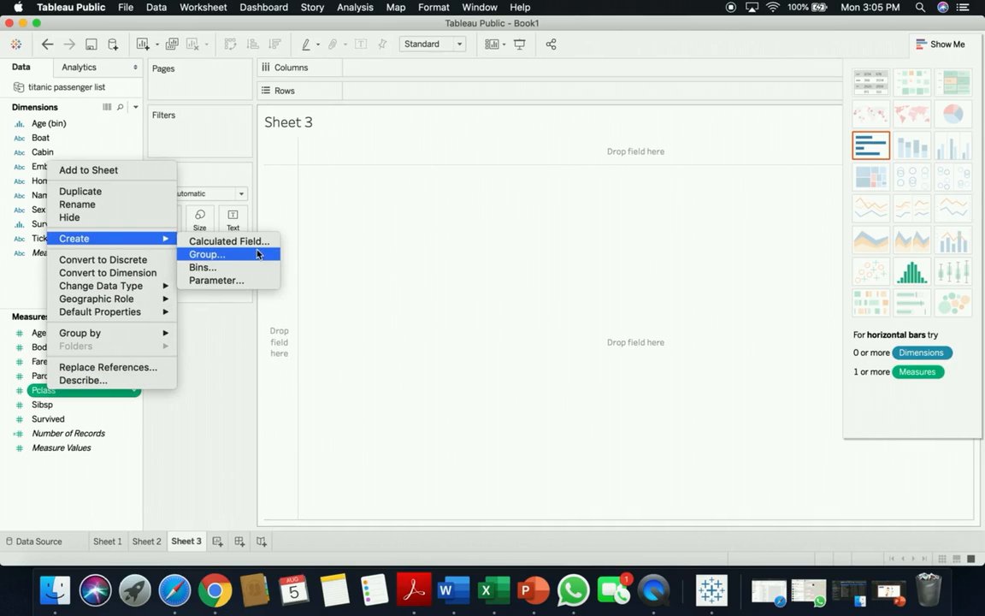
click(205, 254)
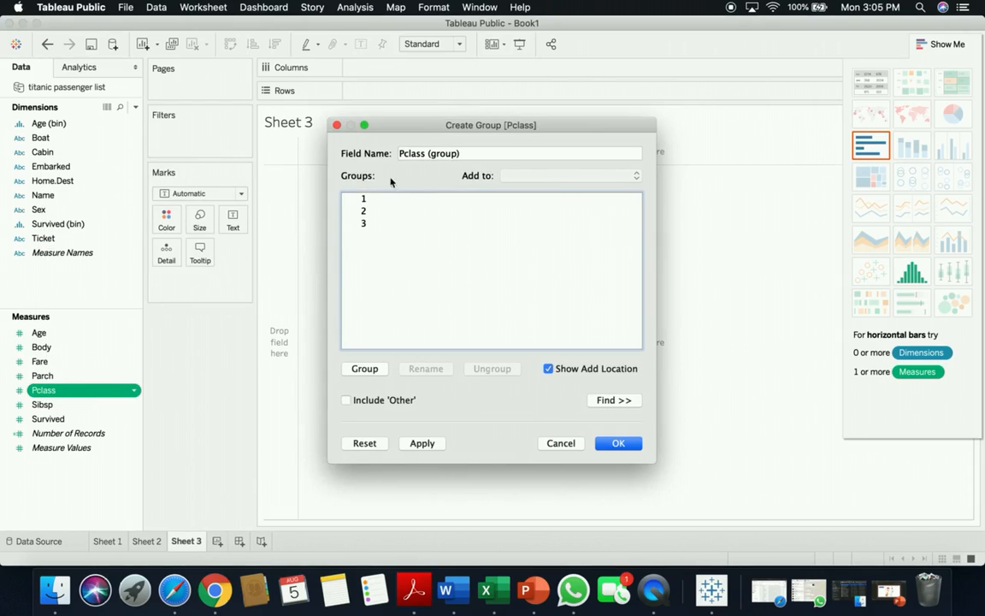
click(365, 201)
click(365, 212)
click(365, 223)
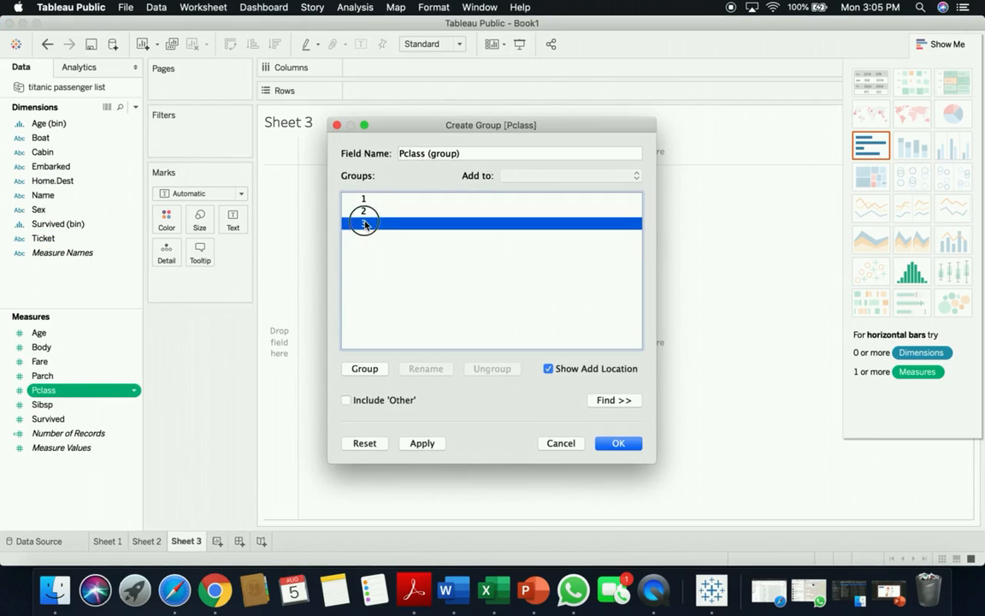
click(517, 179)
click(368, 199)
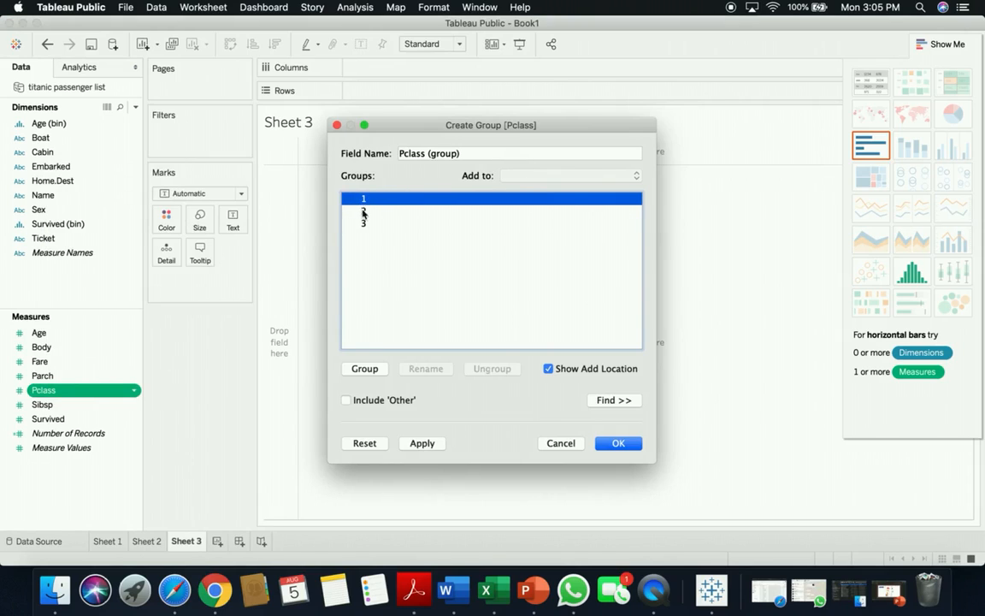
click(363, 373)
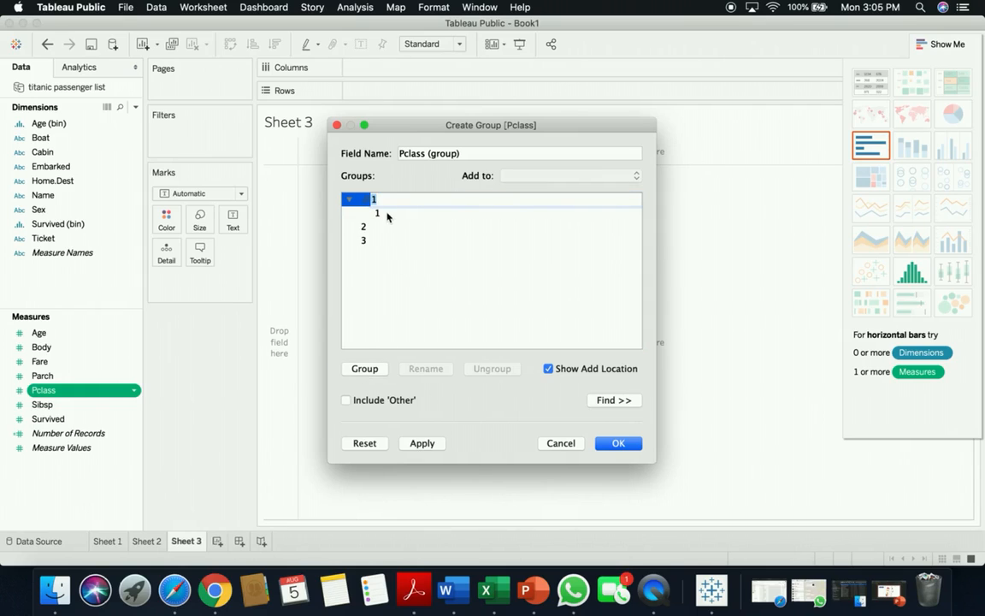
drag(393, 203, 367, 201)
text(Class 1)
key(Return)
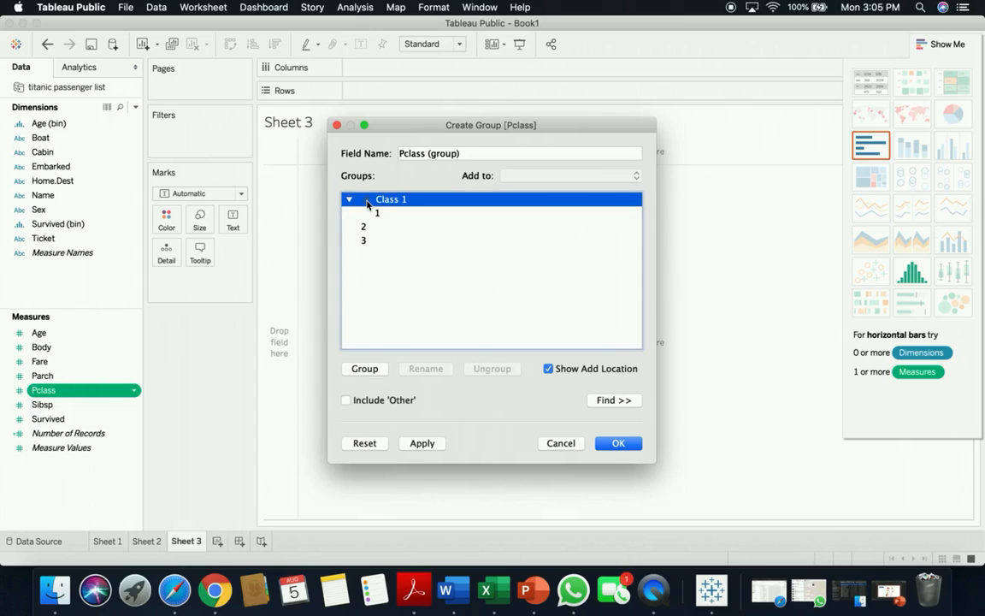
- Group value 2 as Class 2 and value 3 as Class 3, and create the Pclass group field
click(365, 227)
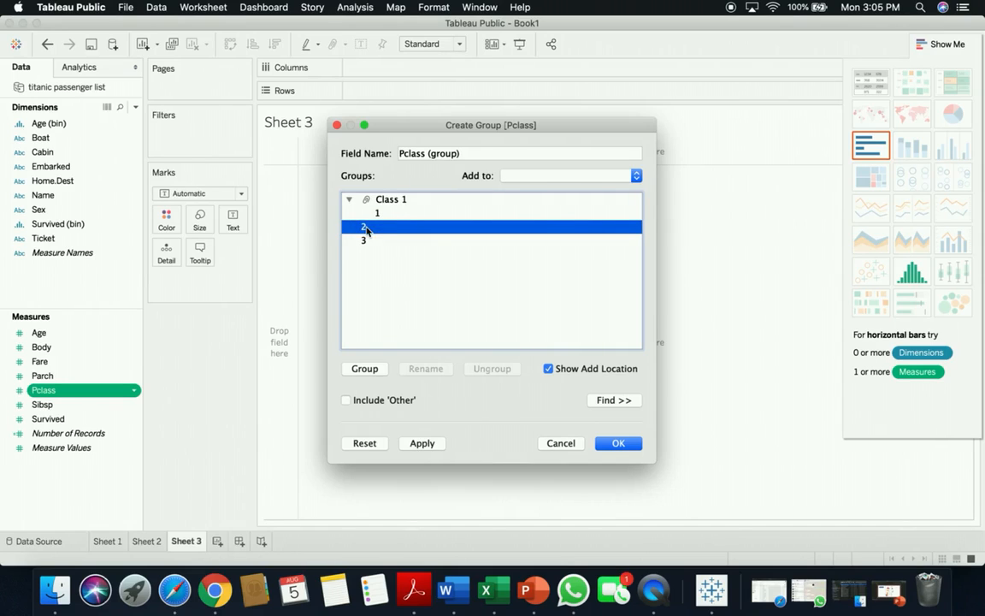
click(364, 369)
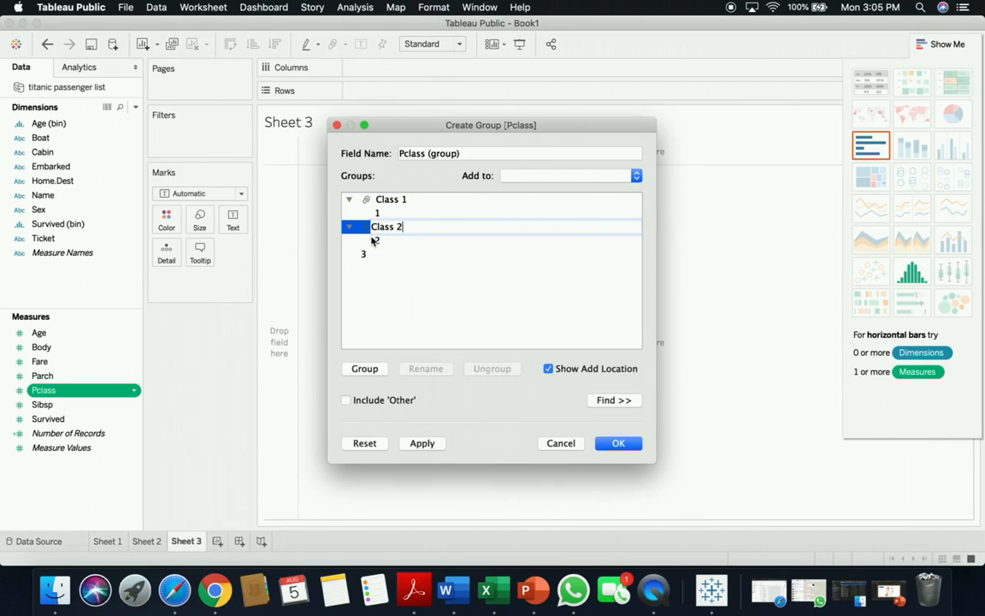
click(374, 254)
click(359, 369)
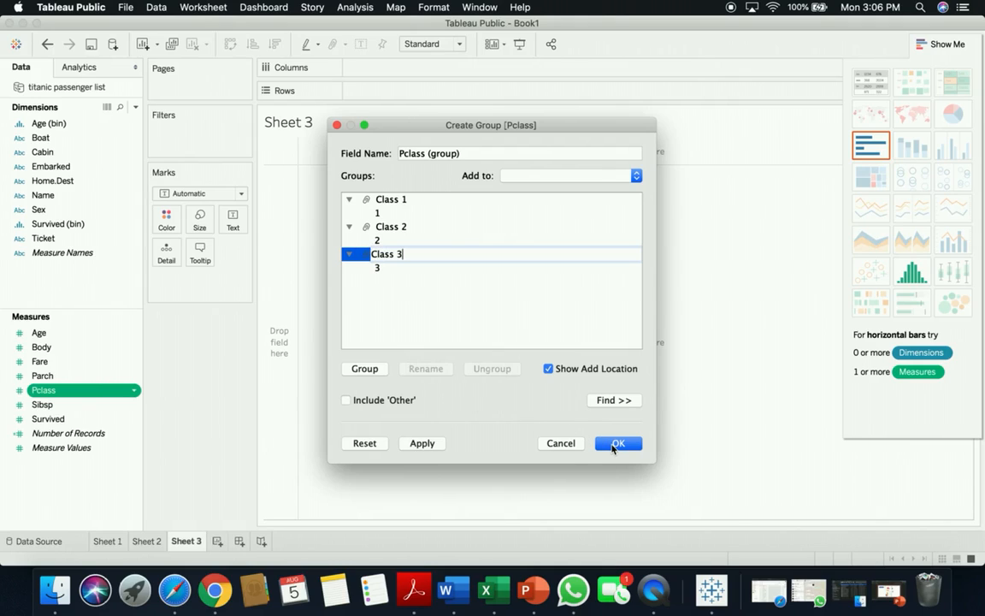
click(617, 443)
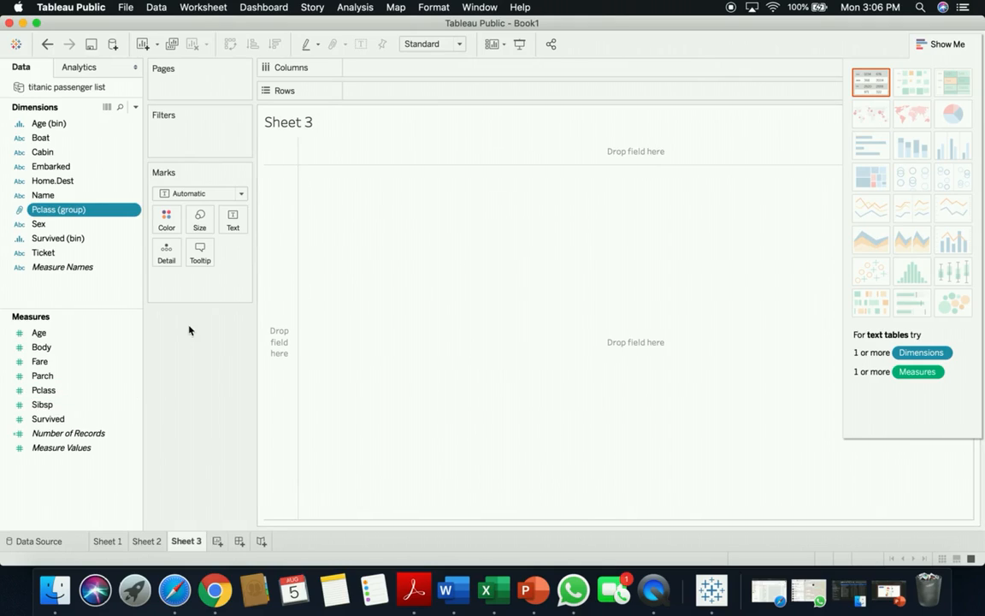
- Place Pclass (group) on Columns and edit the group field to rename its group 3 as Class 3
drag(73, 212, 400, 68)
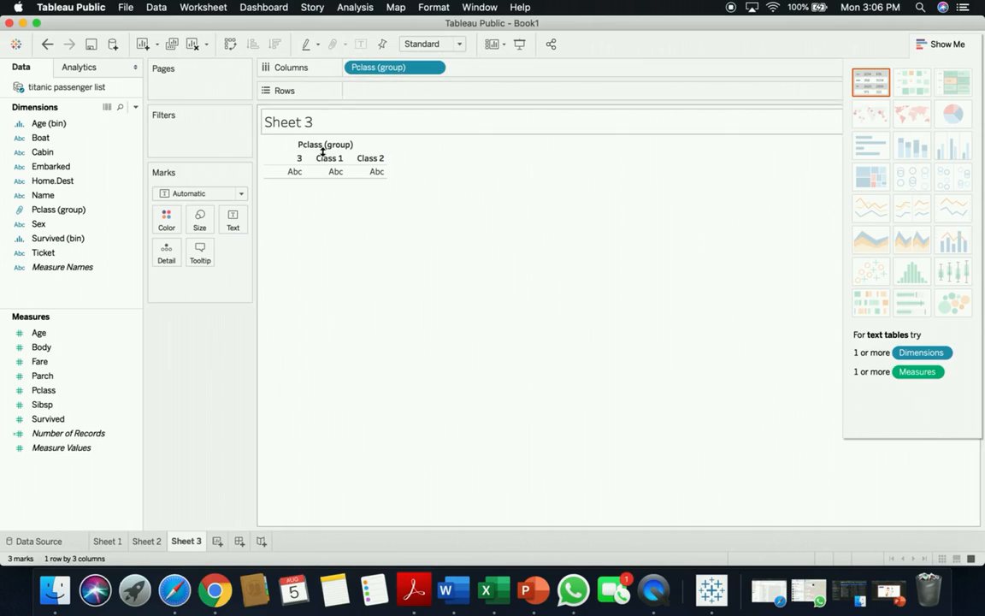
right_click(402, 67)
click(419, 189)
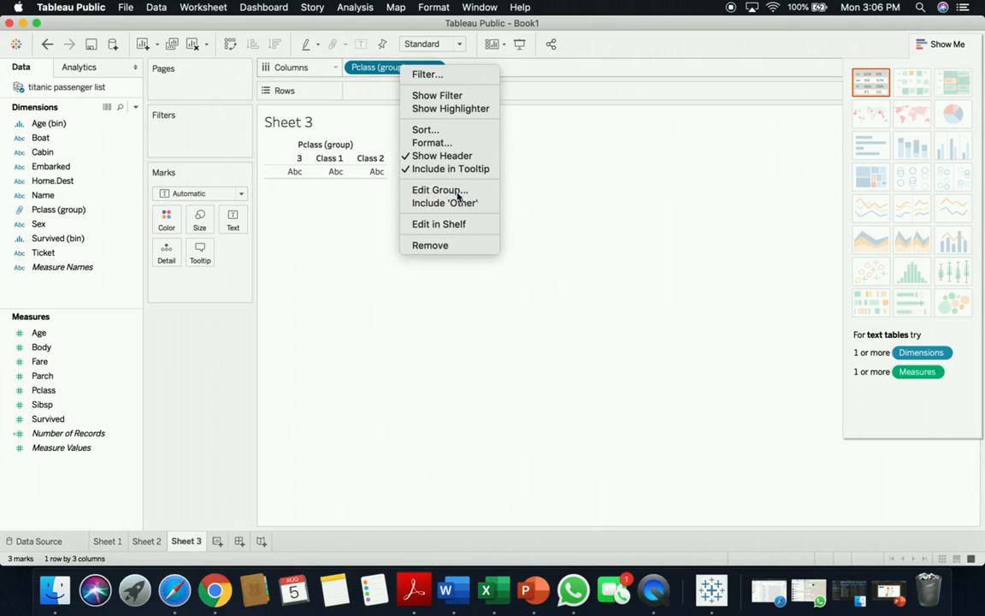
click(392, 232)
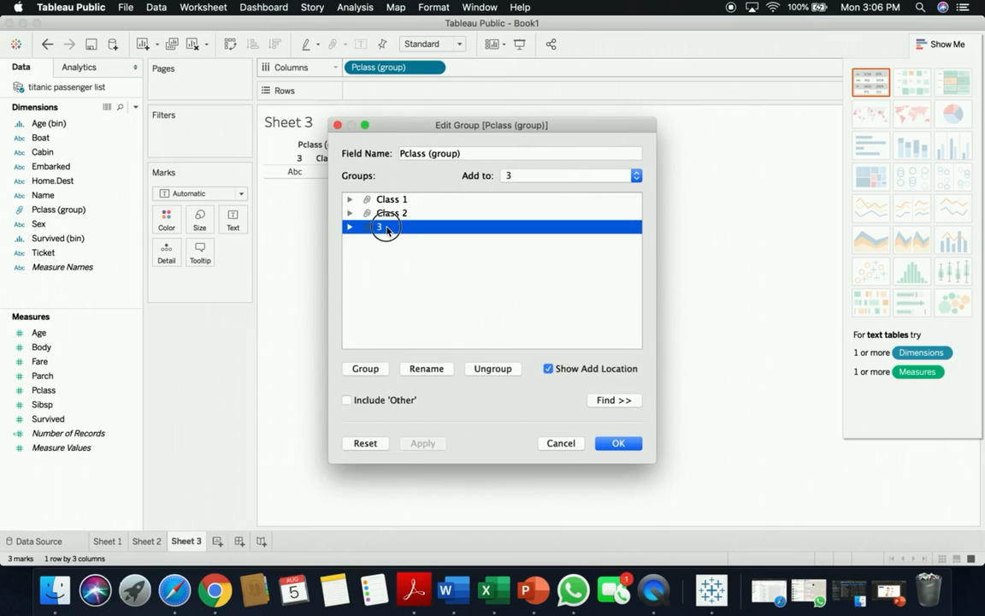
double_click(386, 230)
double_click(385, 229)
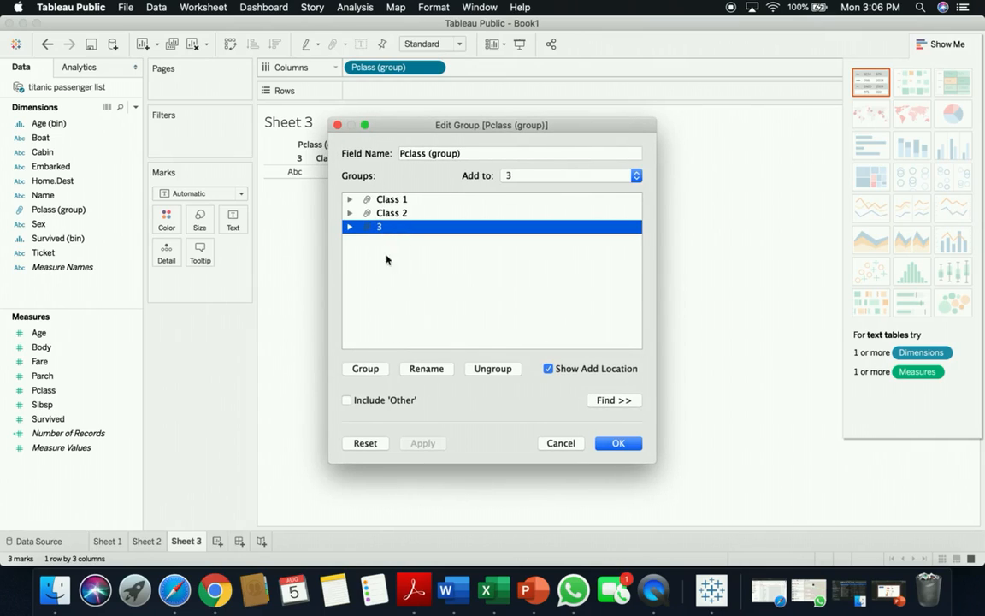
click(434, 369)
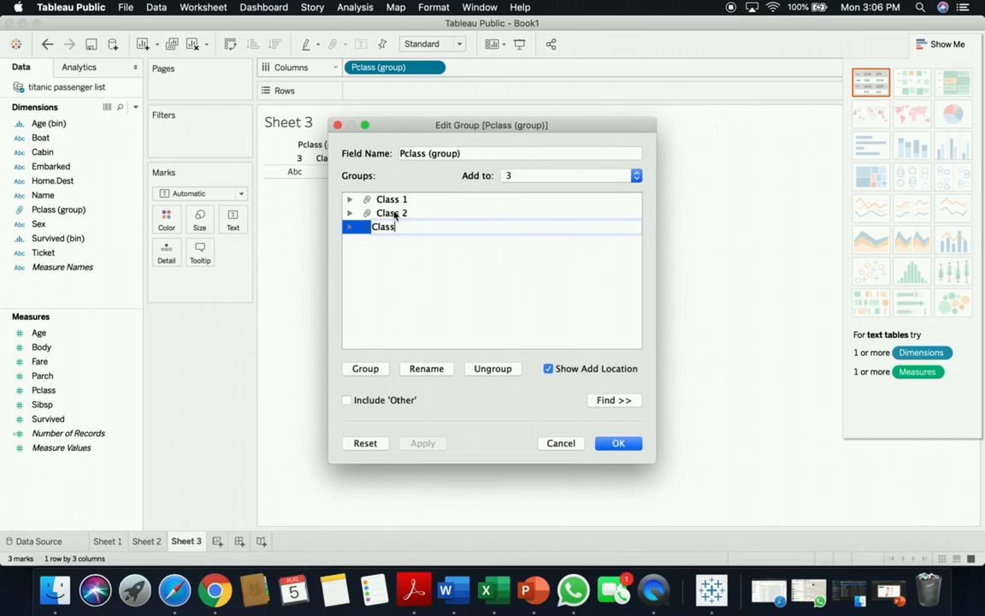
click(481, 309)
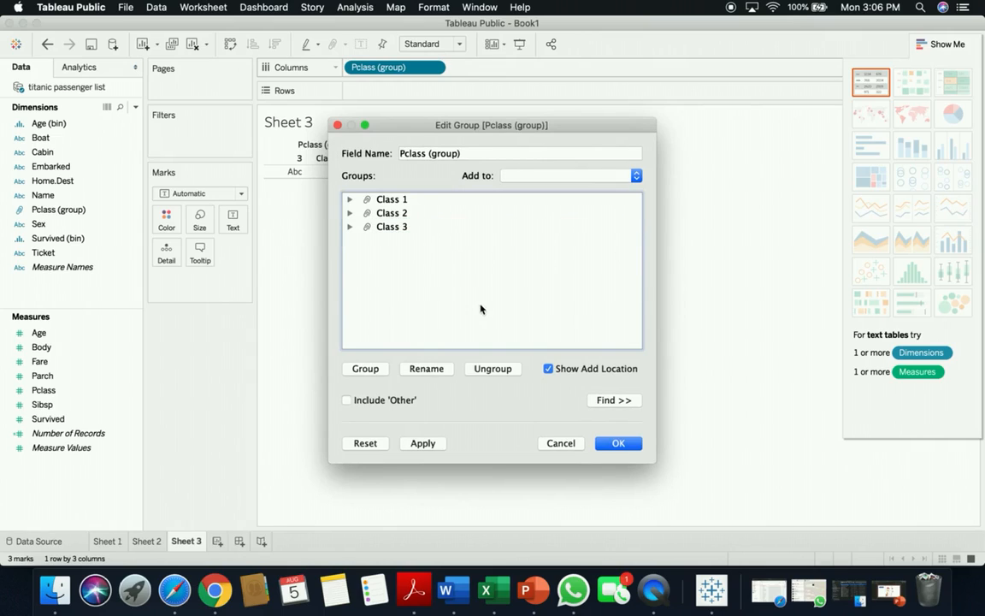
click(421, 443)
click(618, 444)
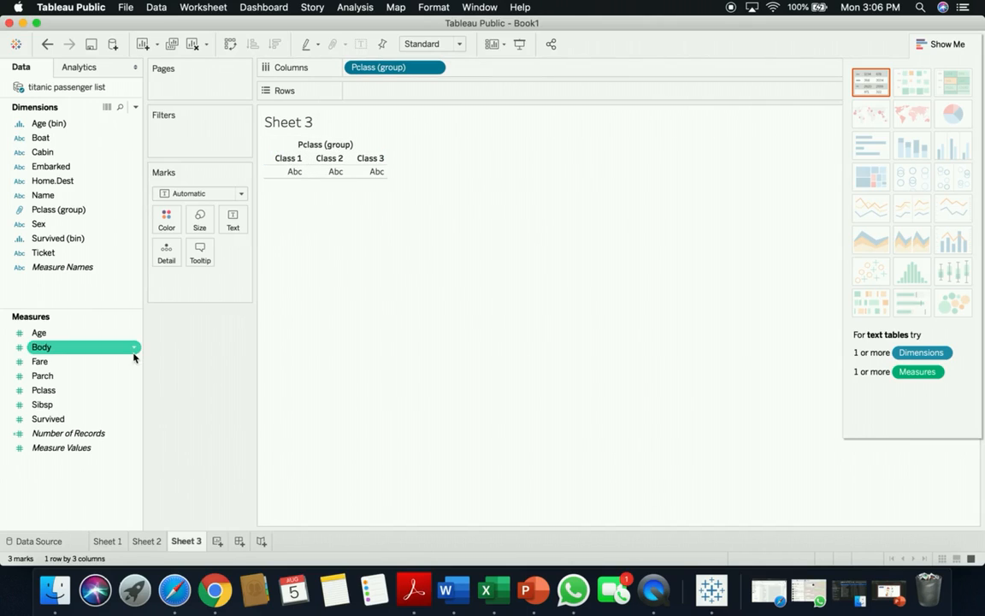
- Place Number of Records on Rows to chart the passengers in each class, and inspect the bars
mouse_move(89, 432)
mouse_down()
mouse_move(204, 396)
mouse_move(418, 88)
mouse_up()
mouse_move(320, 389)
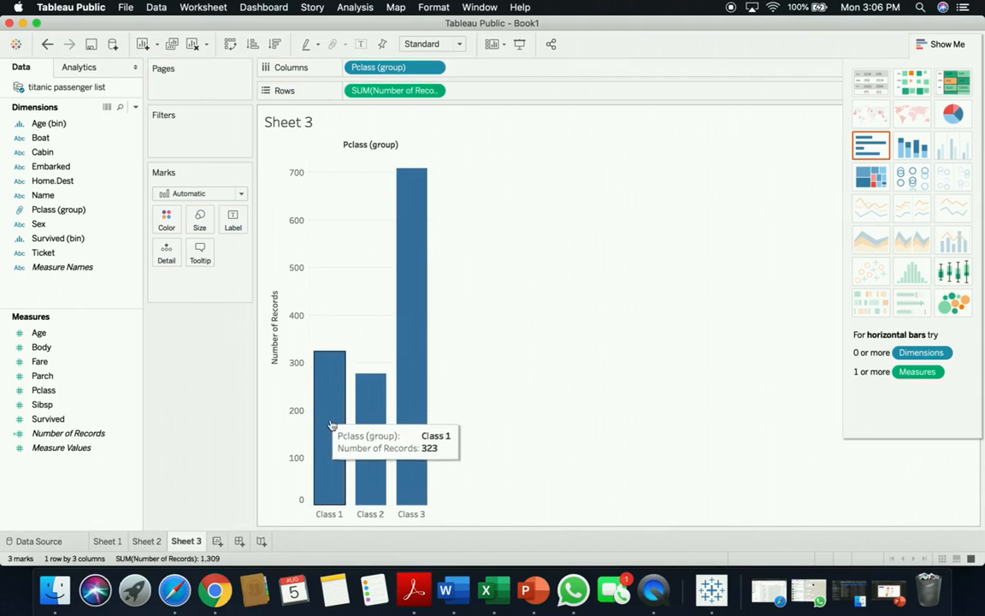
mouse_move(405, 175)
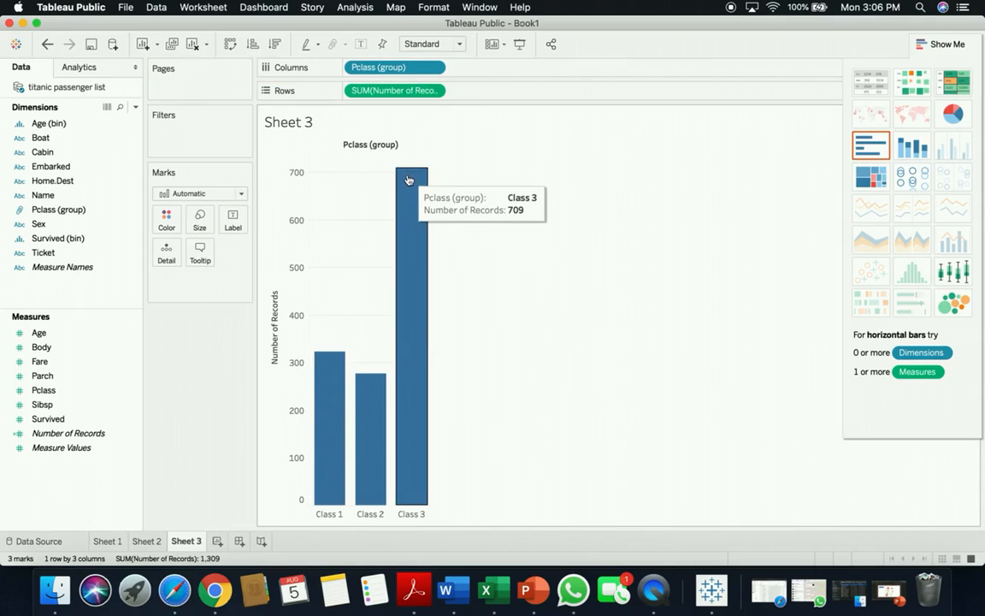
- Try the class chart as a treemap, and switch it to stacked bars coloured by class
click(868, 177)
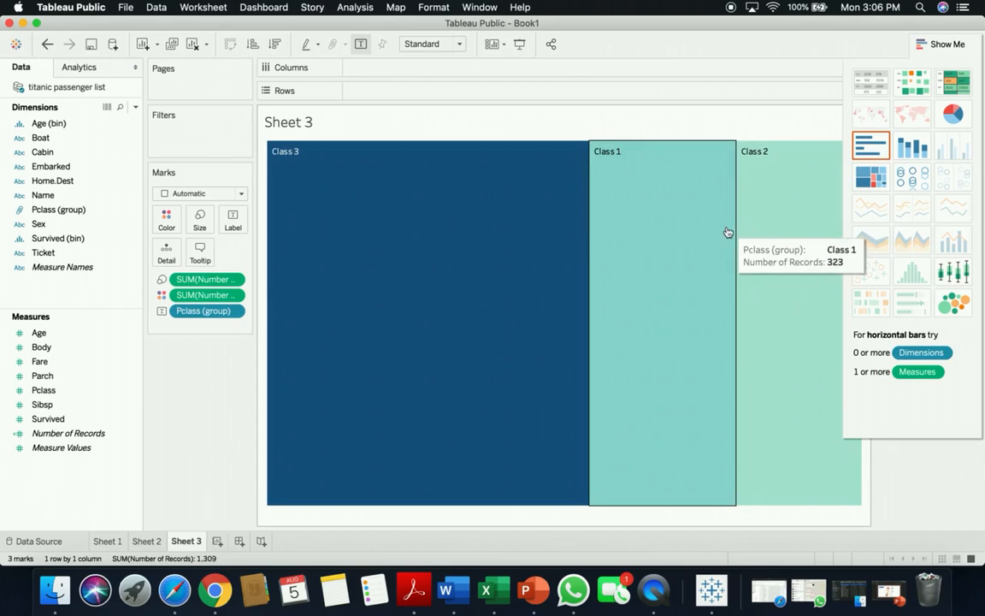
click(904, 159)
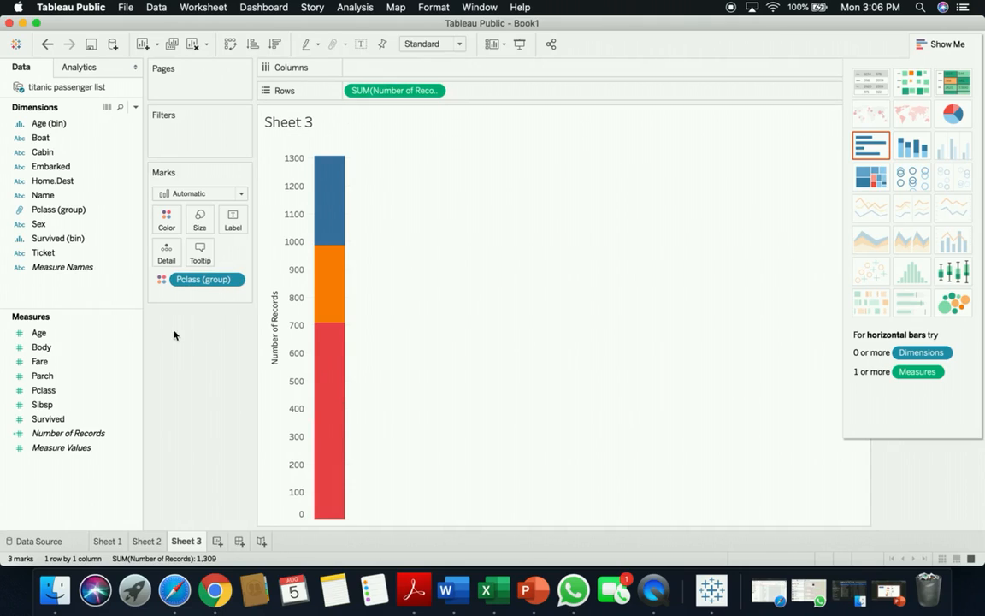
- Split the stacked bar by survival by placing Survived (bin) on Columns, and inspect the record count of each class segment
drag(60, 418, 93, 313)
click(69, 242)
drag(65, 239, 410, 81)
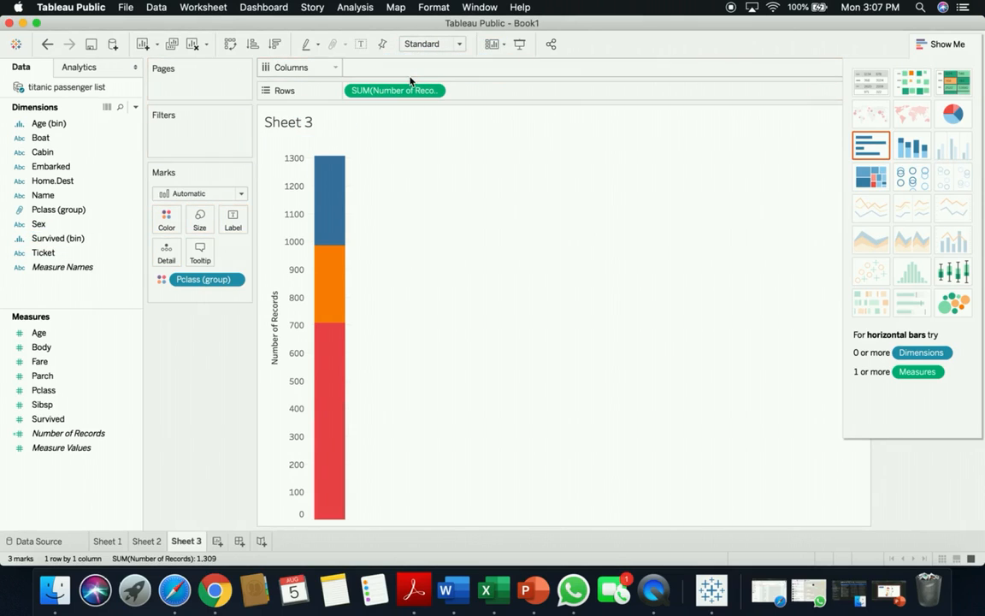
drag(65, 238, 407, 68)
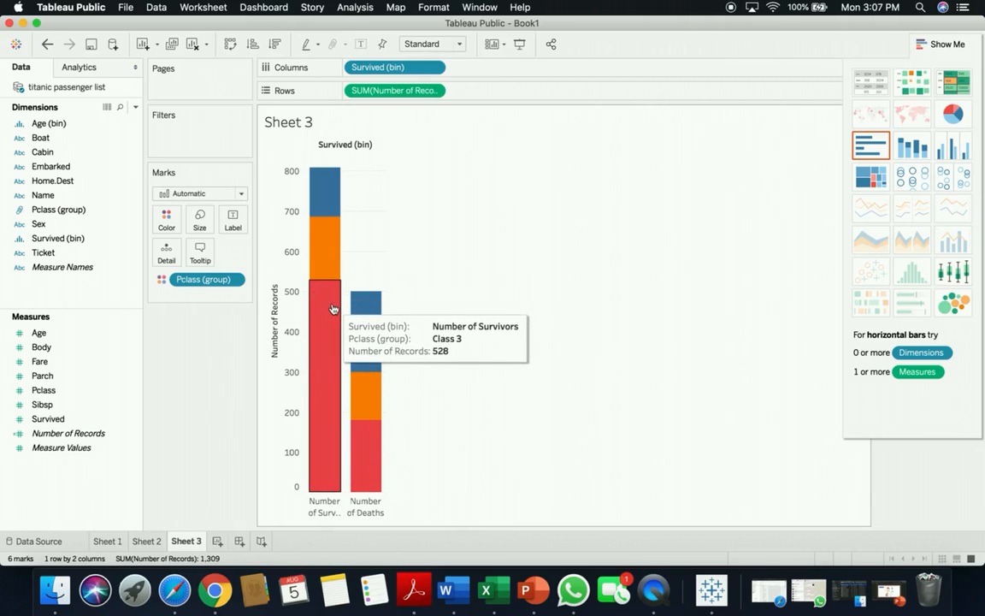
mouse_move(330, 270)
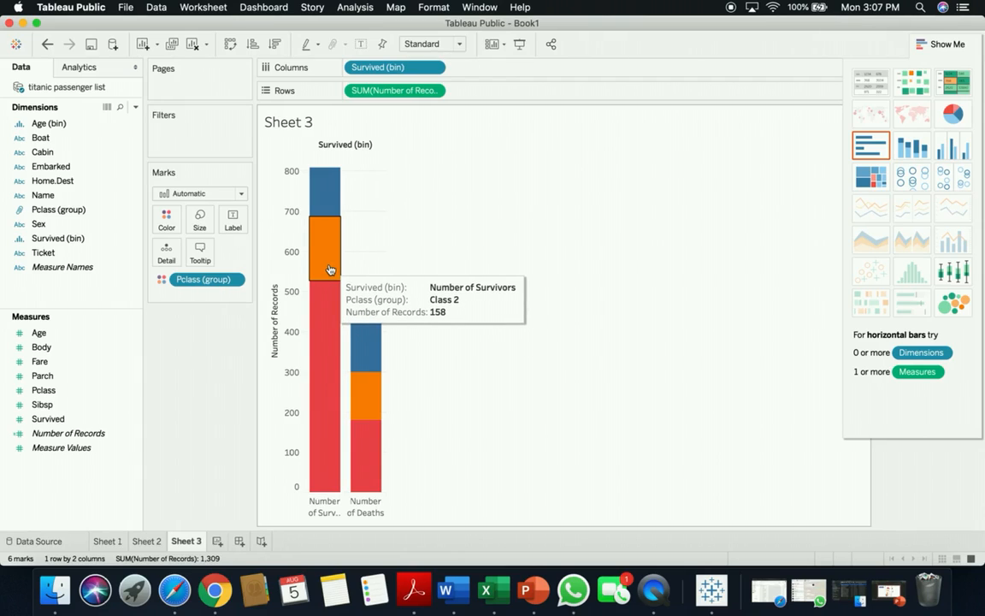
mouse_move(332, 184)
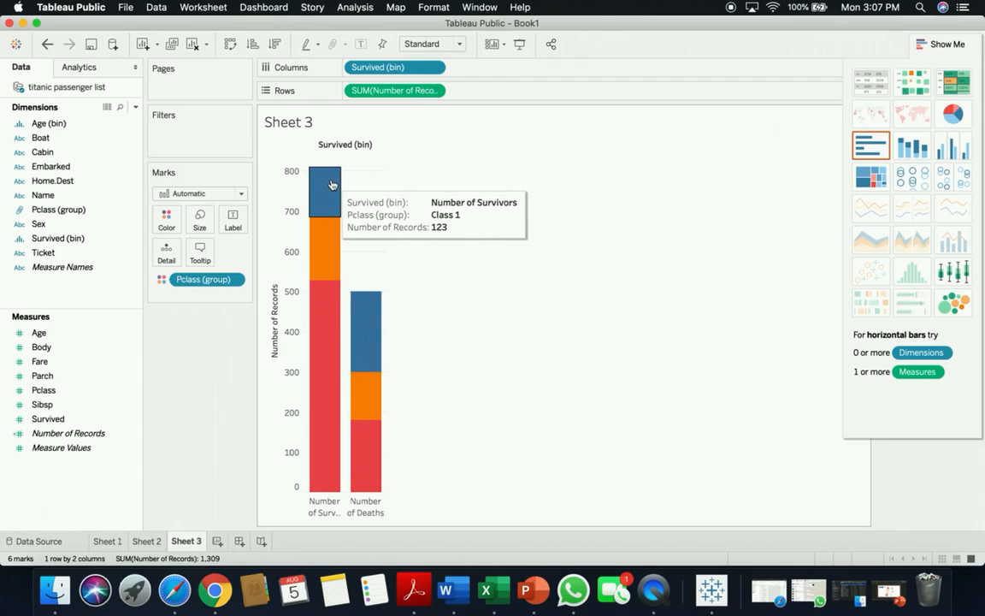
mouse_move(369, 344)
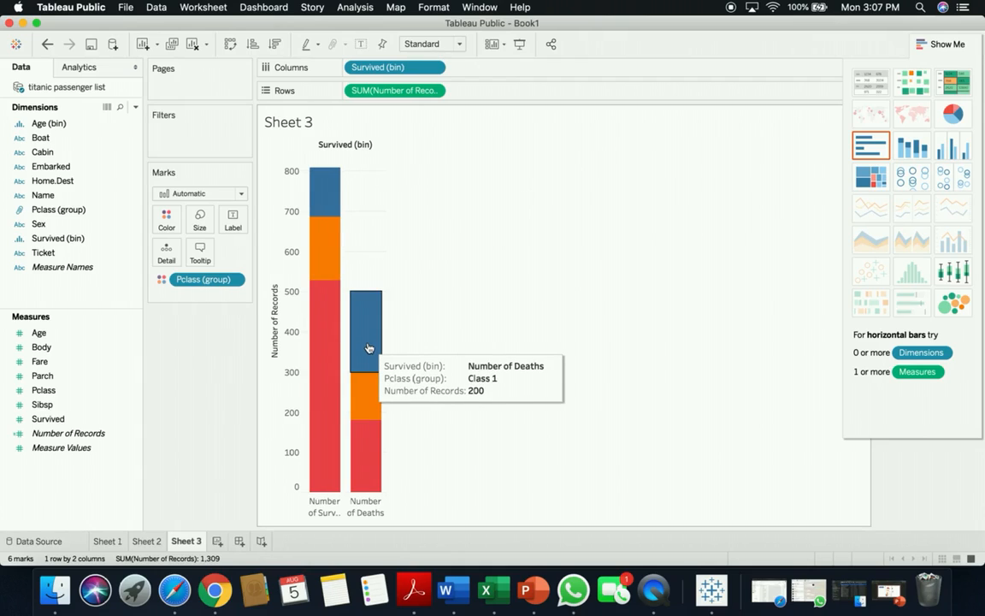
mouse_move(373, 391)
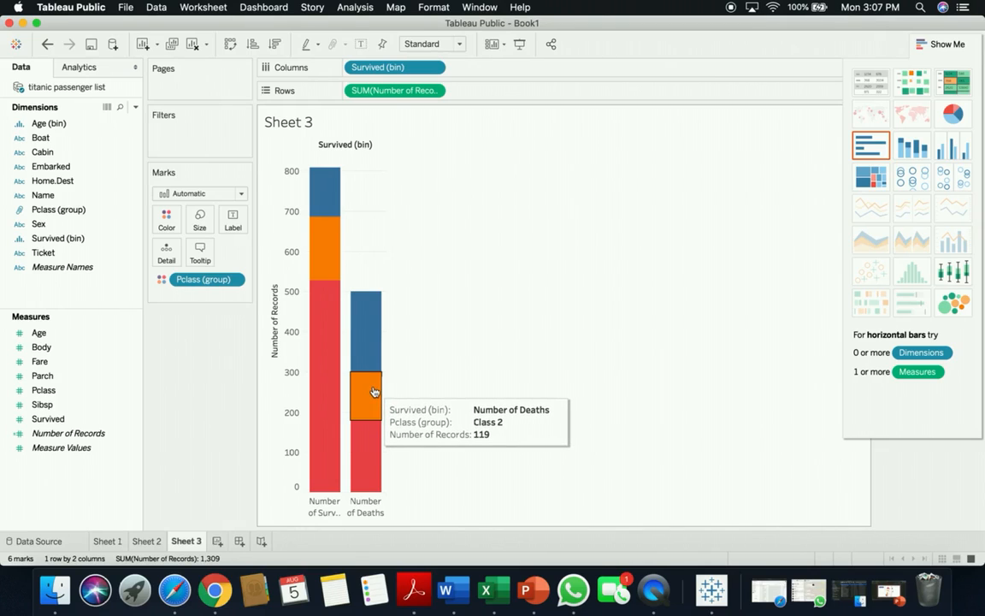
mouse_move(373, 434)
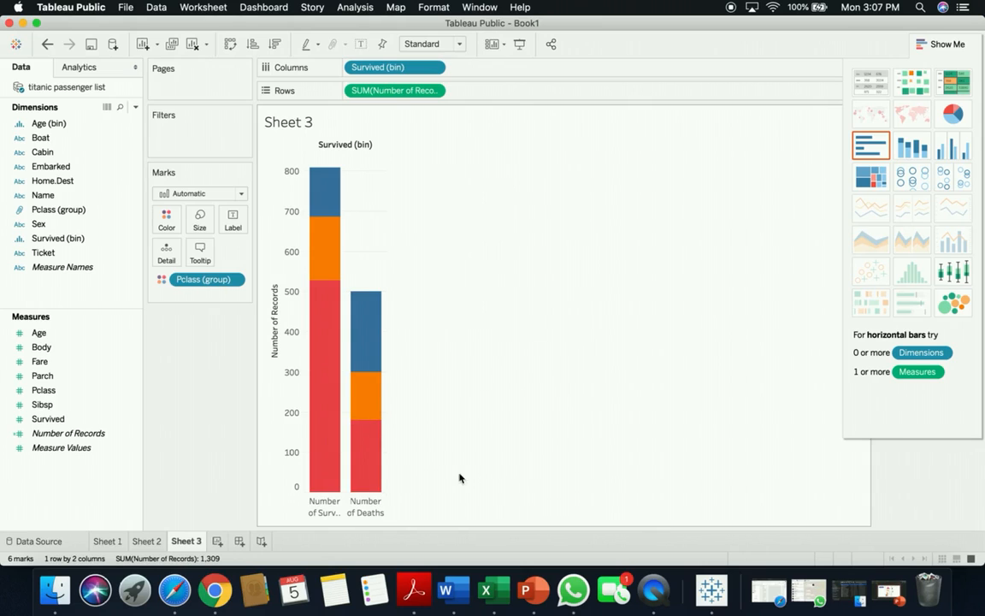
- Switch the stacked survival chart to side-by-side bars of each class, and inspect the Class 3 bar
click(951, 147)
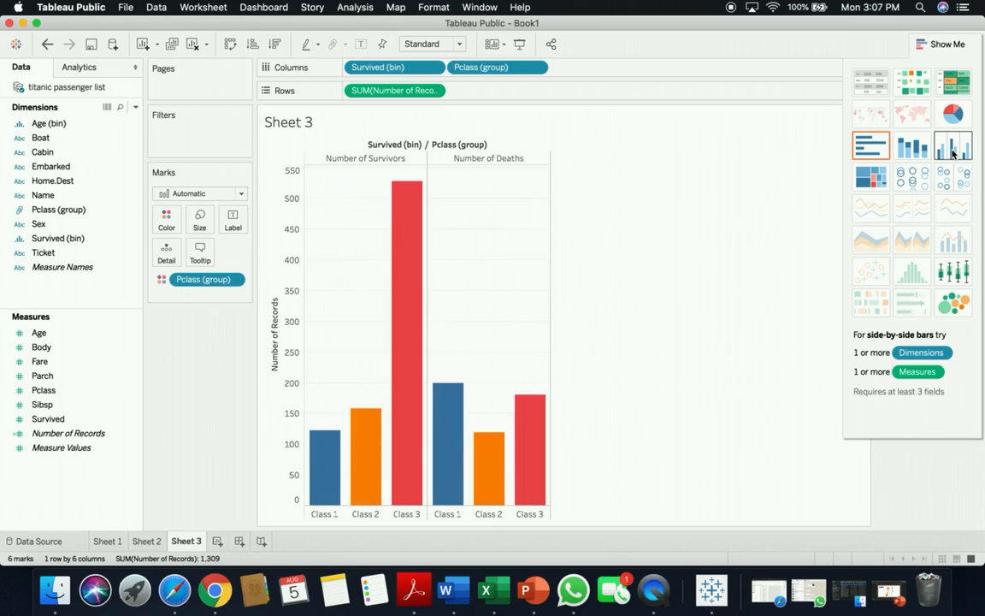
mouse_move(398, 290)
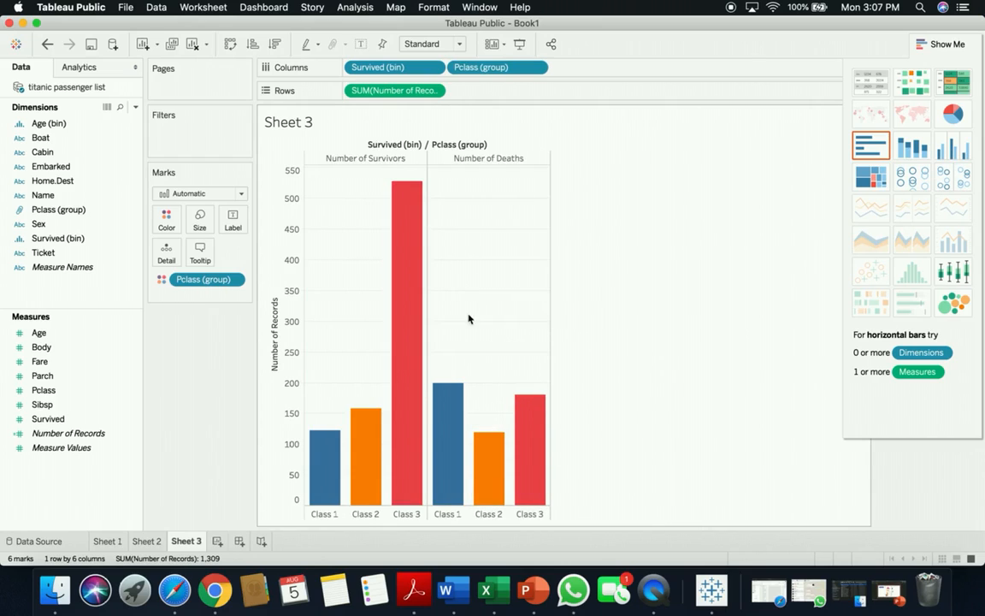
- Try the Polygon and Square mark types on the class survival chart, and set the marks to Bar
click(243, 195)
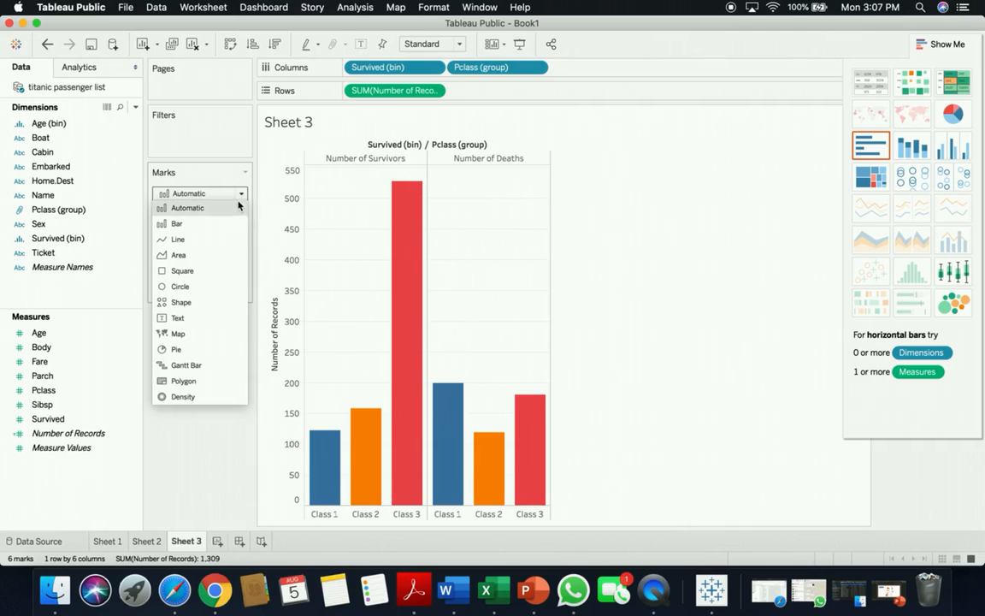
click(203, 381)
click(242, 194)
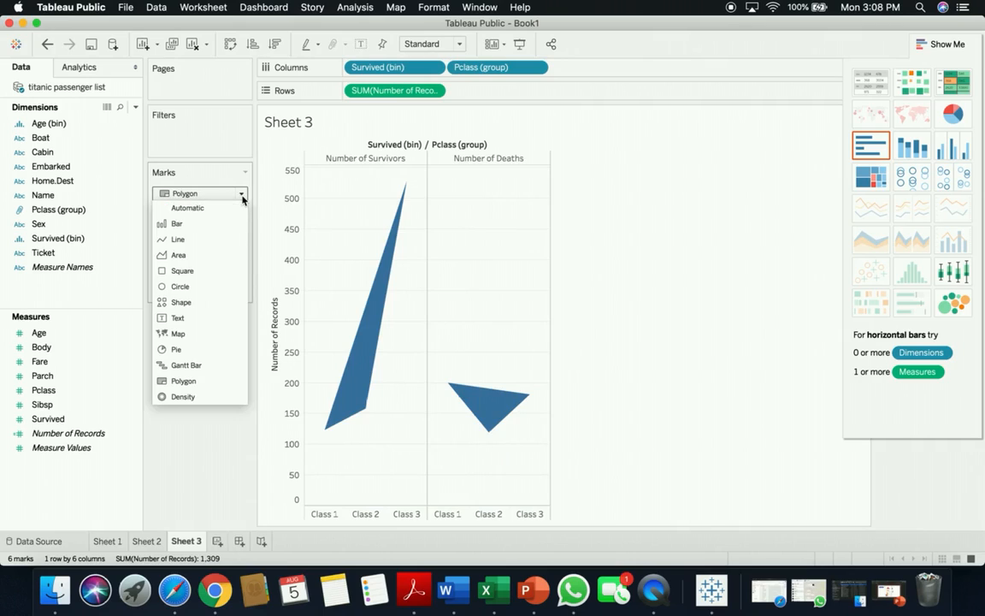
click(220, 270)
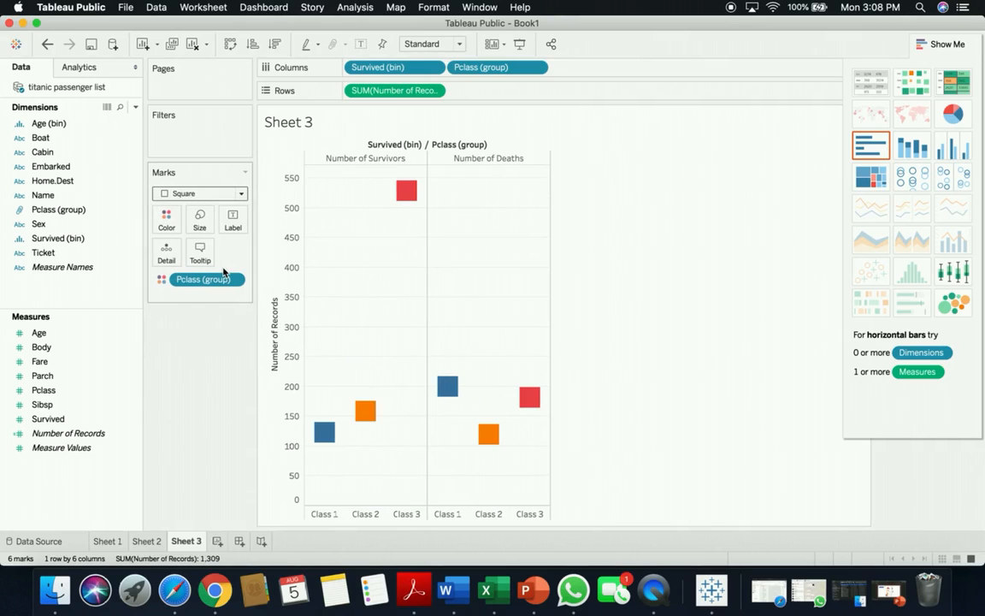
click(242, 194)
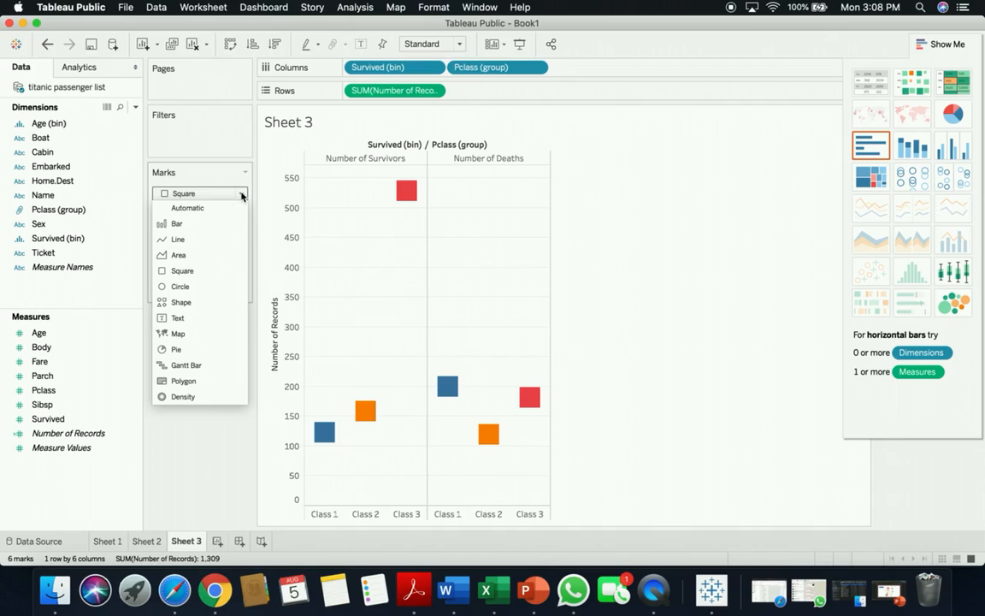
click(198, 223)
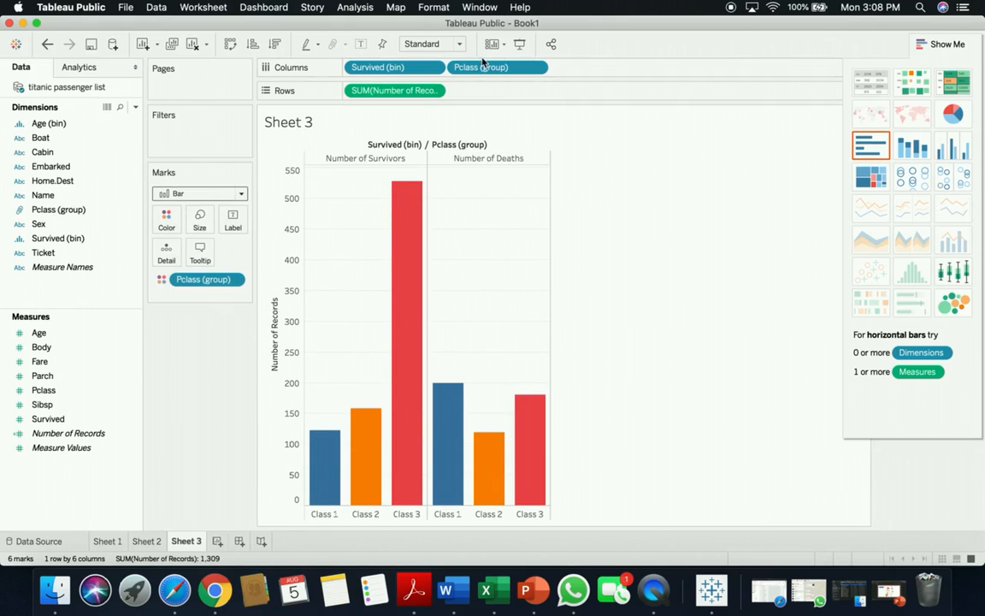
- Rearrange Columns so Pclass (group) comes before Survived (bin), and inspect the bars grouped by class
drag(479, 67, 478, 95)
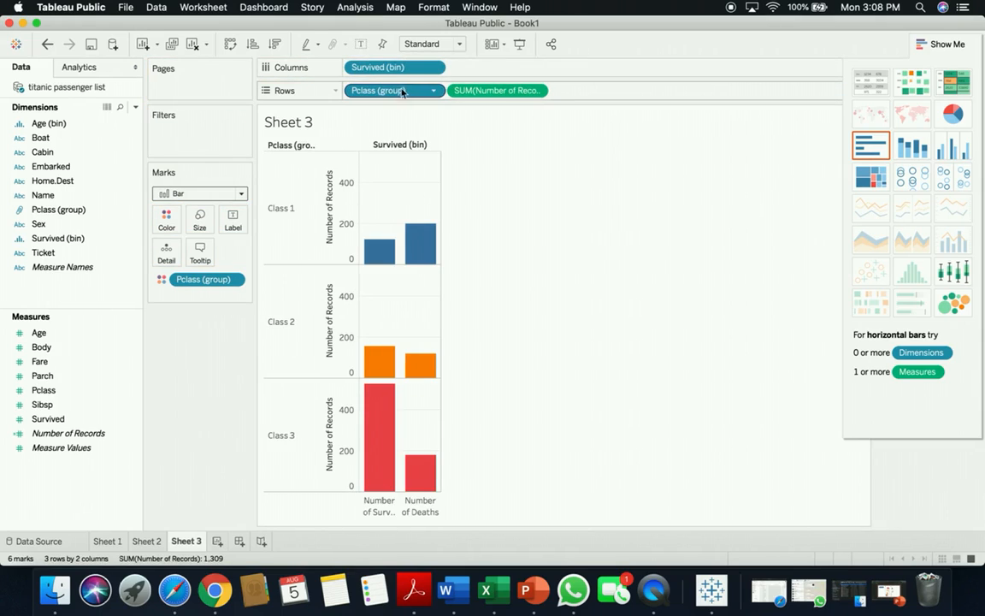
mouse_move(398, 69)
mouse_down()
mouse_move(448, 72)
mouse_move(412, 68)
mouse_move(396, 88)
mouse_move(385, 66)
mouse_up()
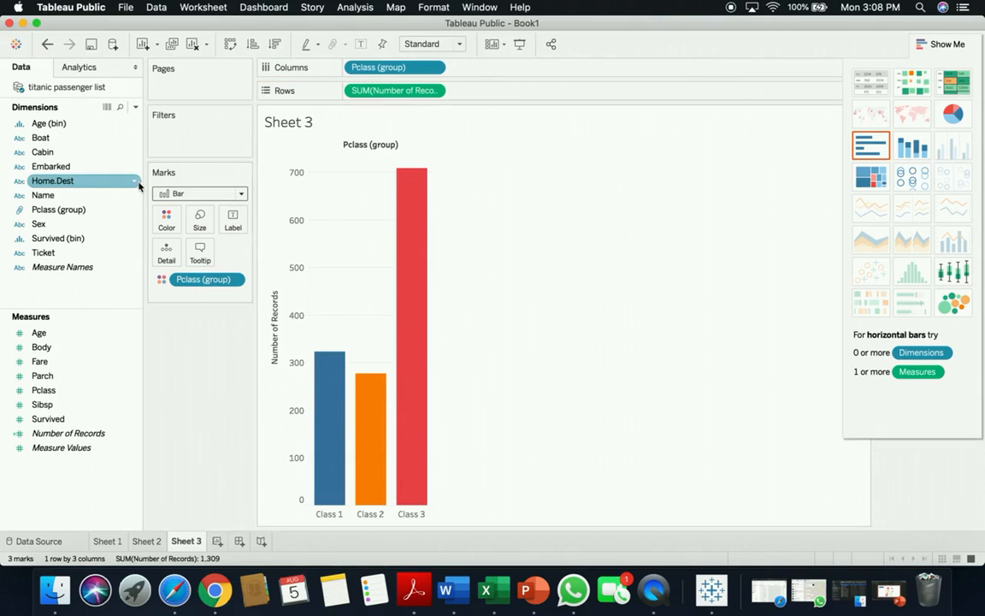
drag(66, 248, 515, 80)
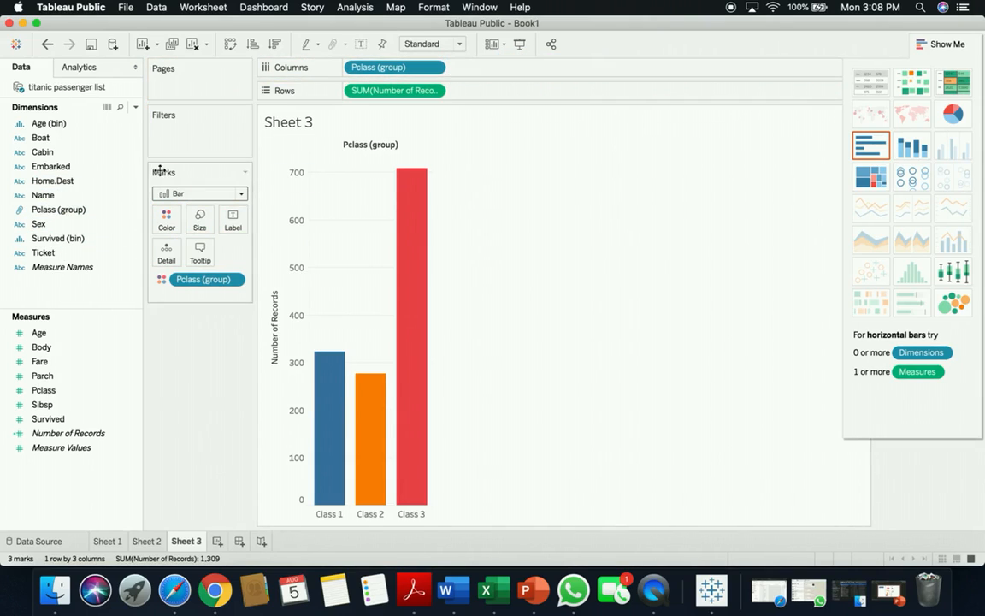
click(56, 210)
drag(51, 237, 479, 66)
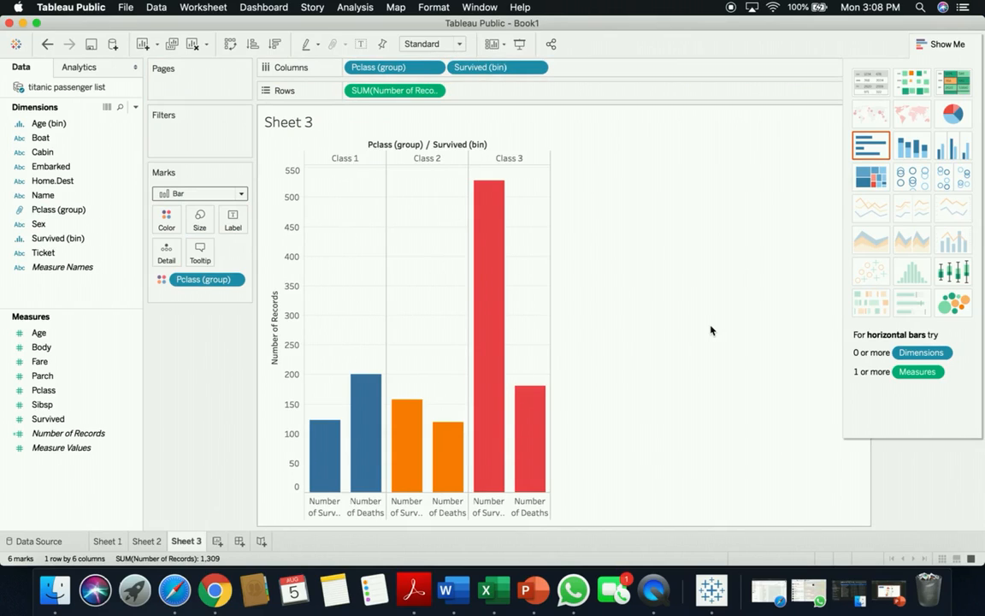
mouse_move(376, 454)
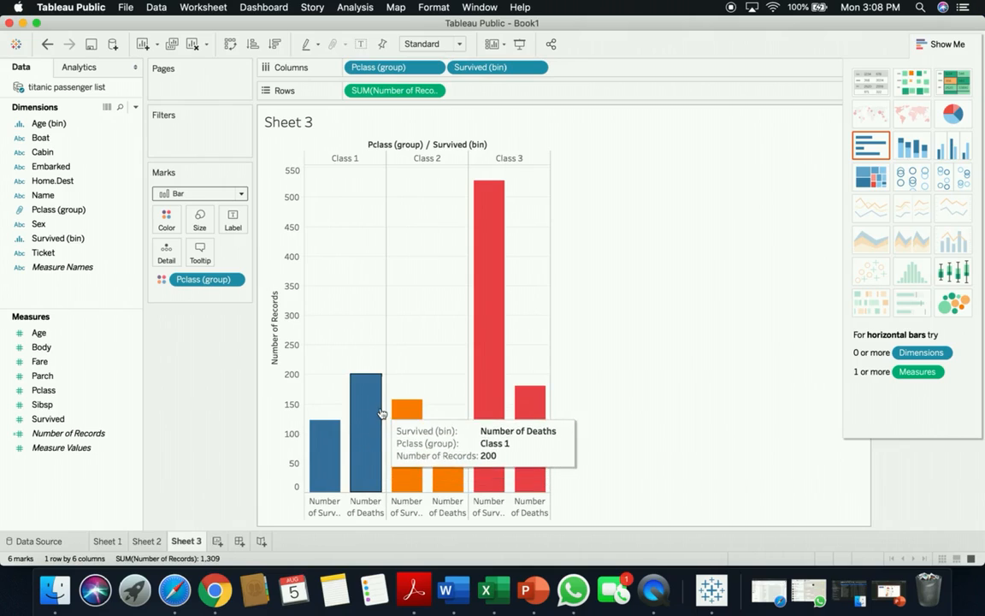
- Replace Pclass (group) with Survived (bin) as the colour field of the bars, and inspect the Class 1 bars
right_click(214, 284)
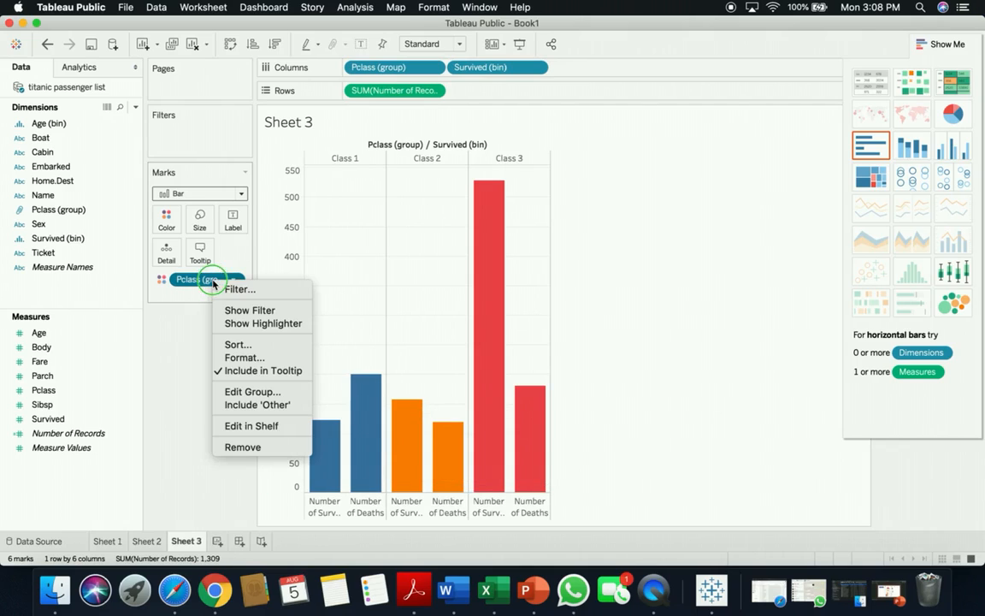
click(231, 447)
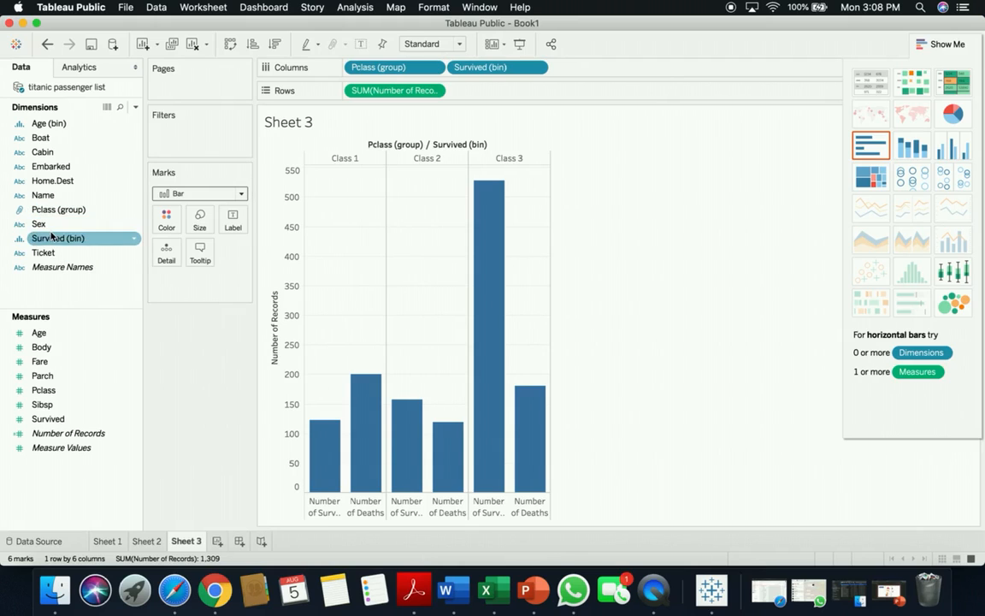
drag(95, 240, 166, 218)
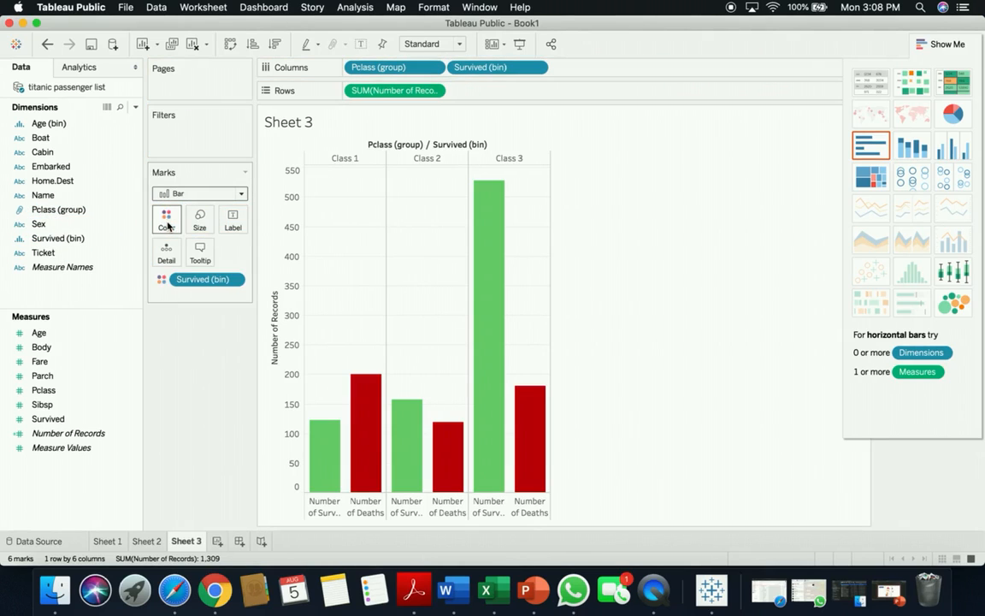
mouse_move(332, 468)
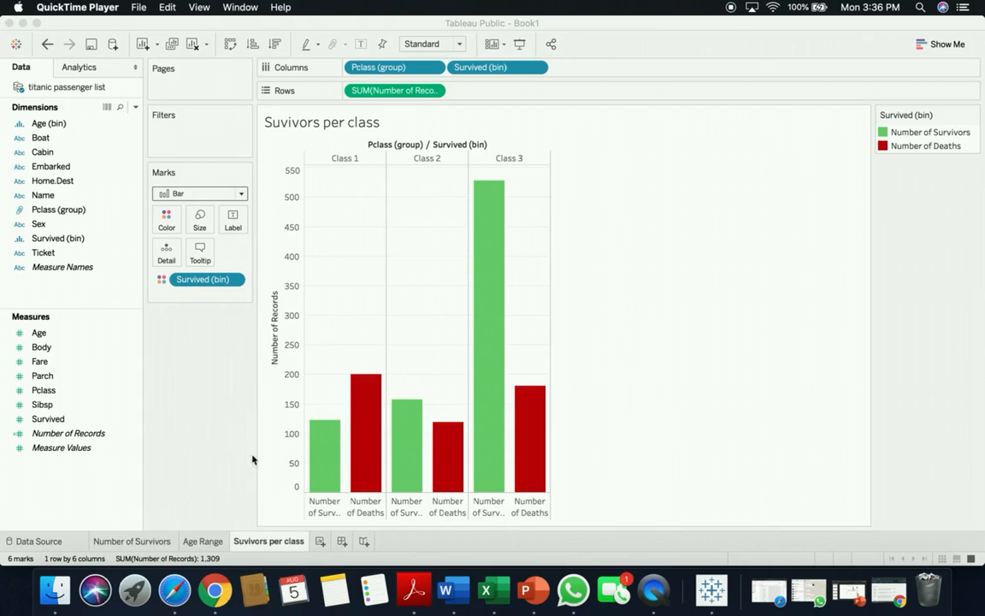
- Add a new worksheet and chart the passengers by port with Embarked on Columns and Number of Records on Rows
click(321, 542)
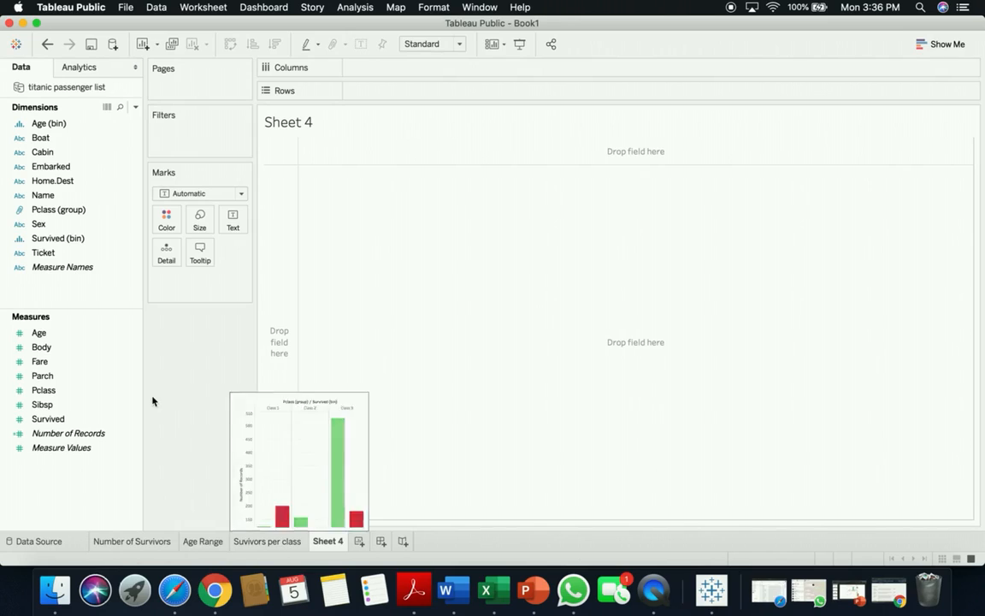
drag(91, 166, 347, 90)
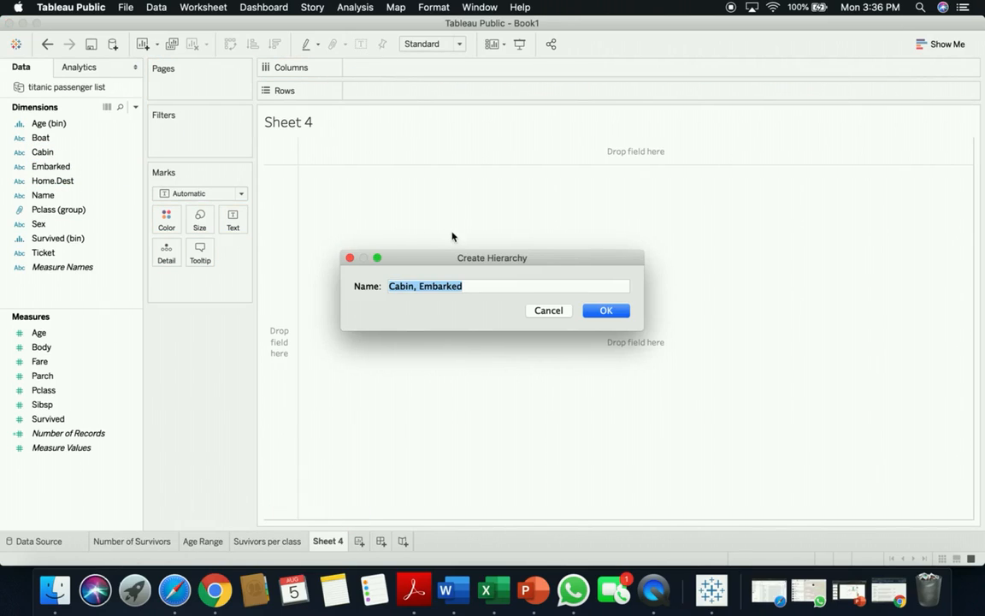
click(546, 311)
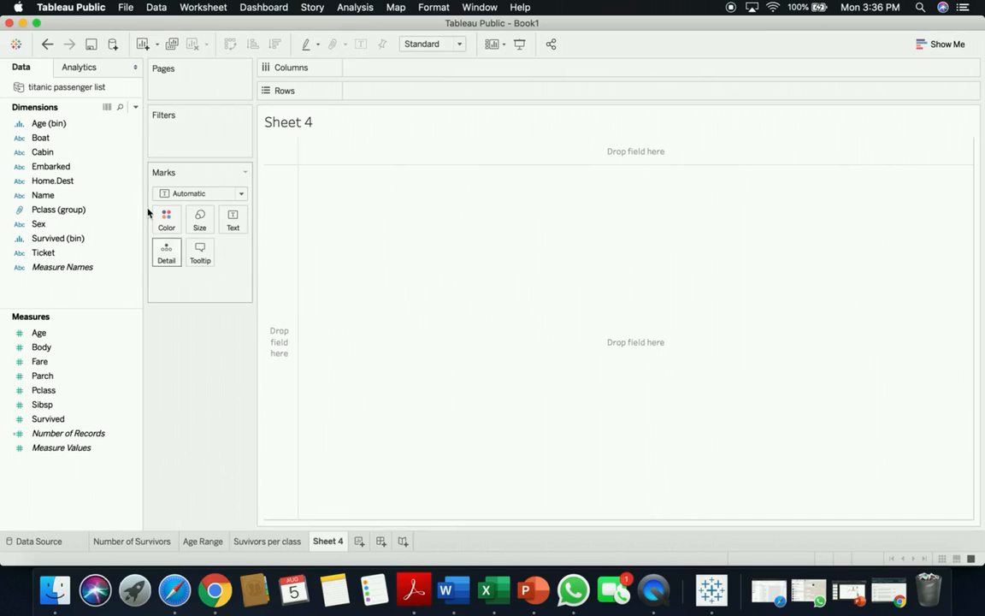
drag(74, 168, 393, 71)
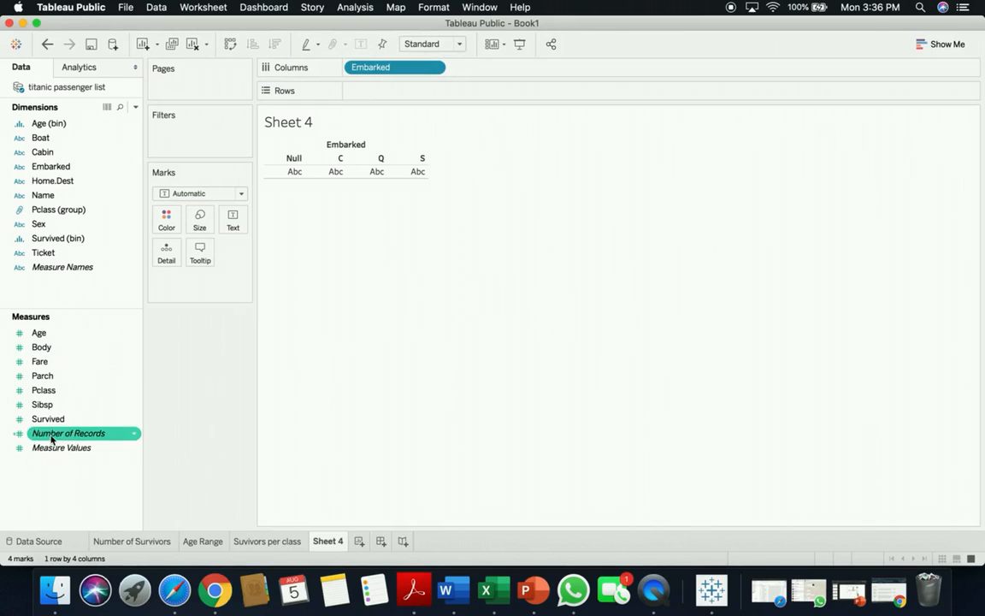
drag(57, 433, 387, 92)
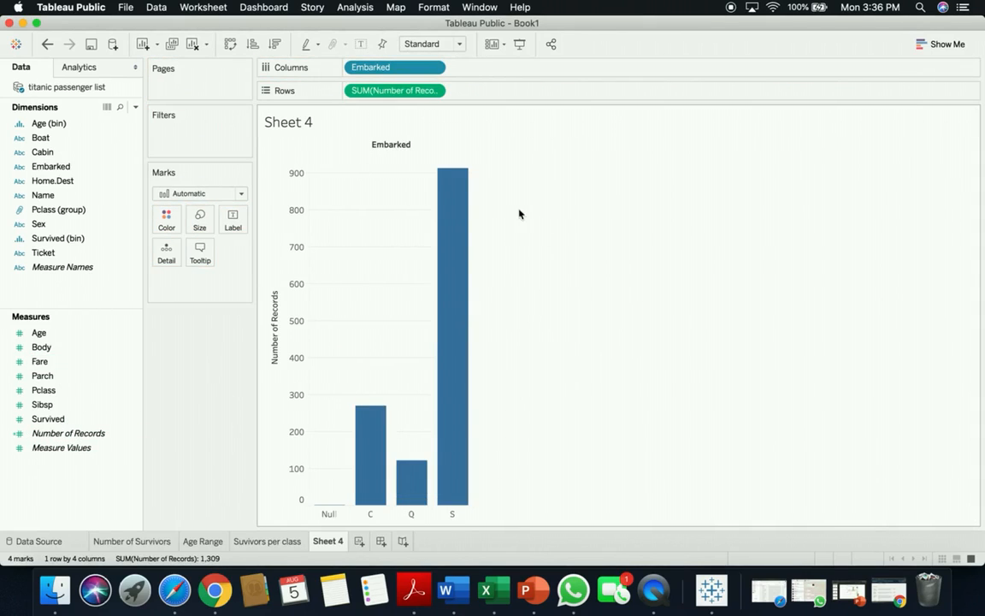
- Turn the embarkation bar chart into a pie chart, and inspect the record count of the Q slice
click(949, 43)
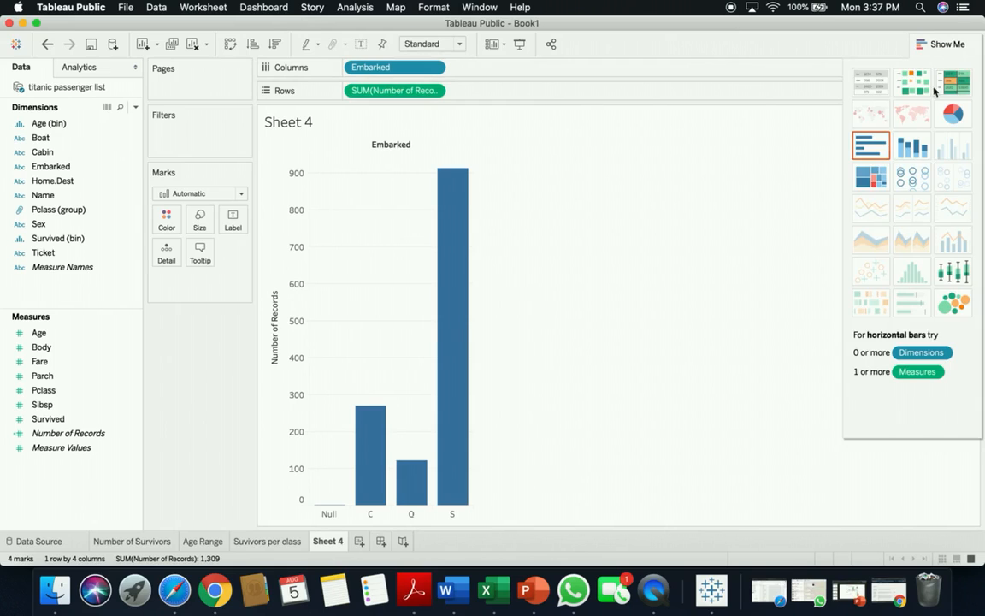
click(958, 118)
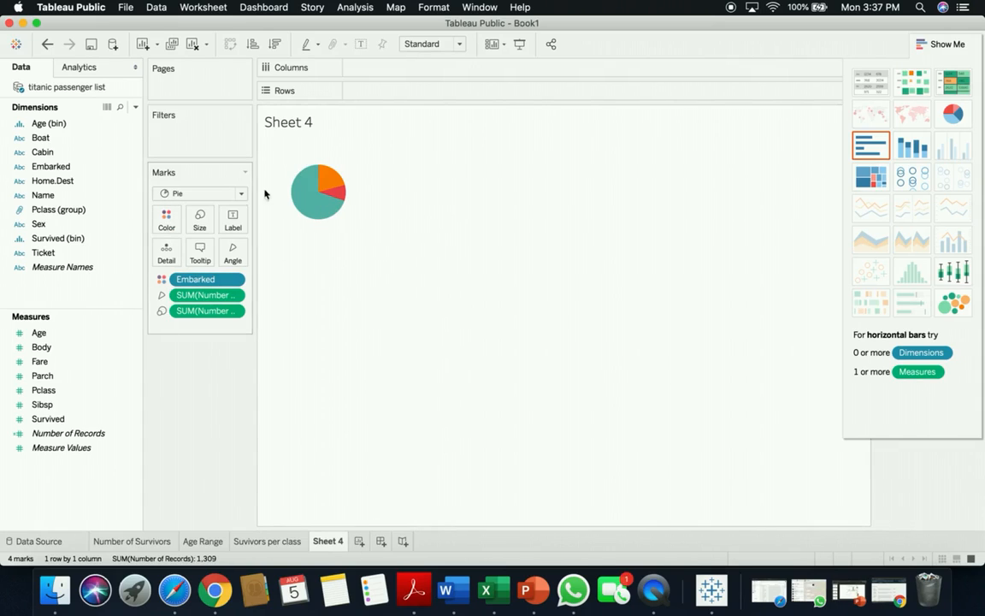
mouse_move(338, 198)
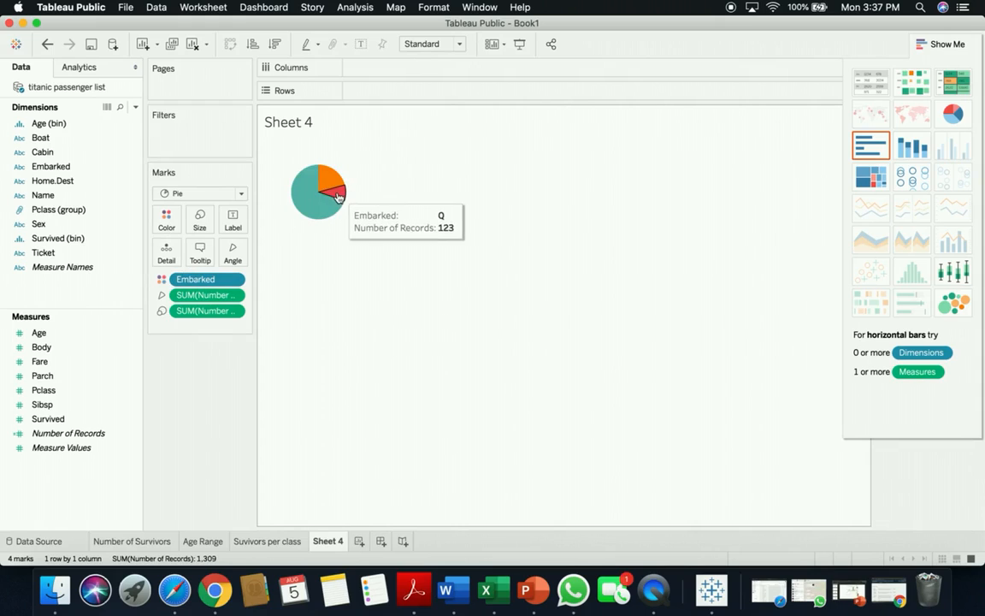
- Label the pie slices with Embarked and Number of Records, and inspect the unnamed slice
click(83, 241)
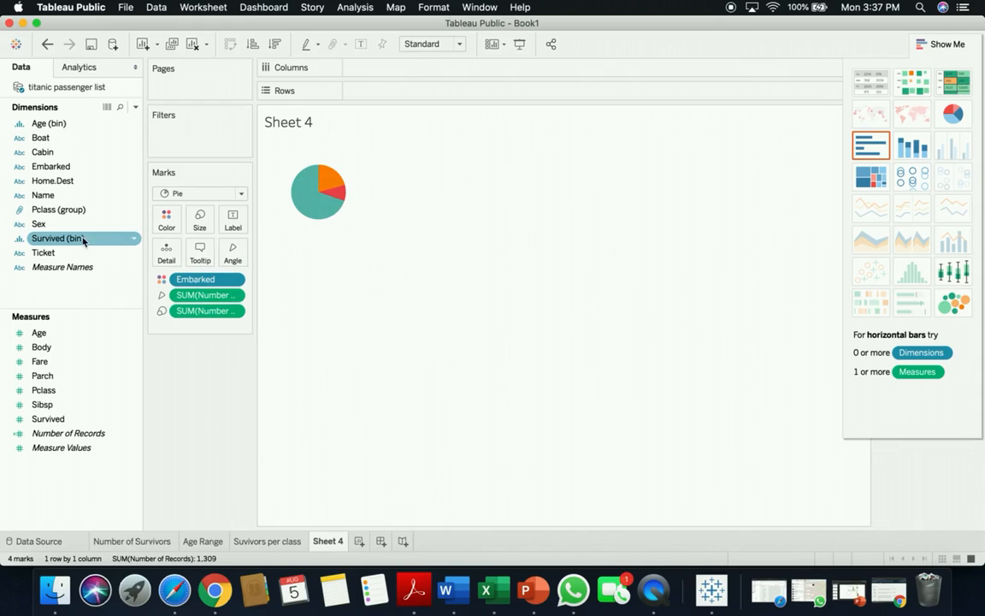
drag(59, 167, 234, 223)
mouse_move(338, 195)
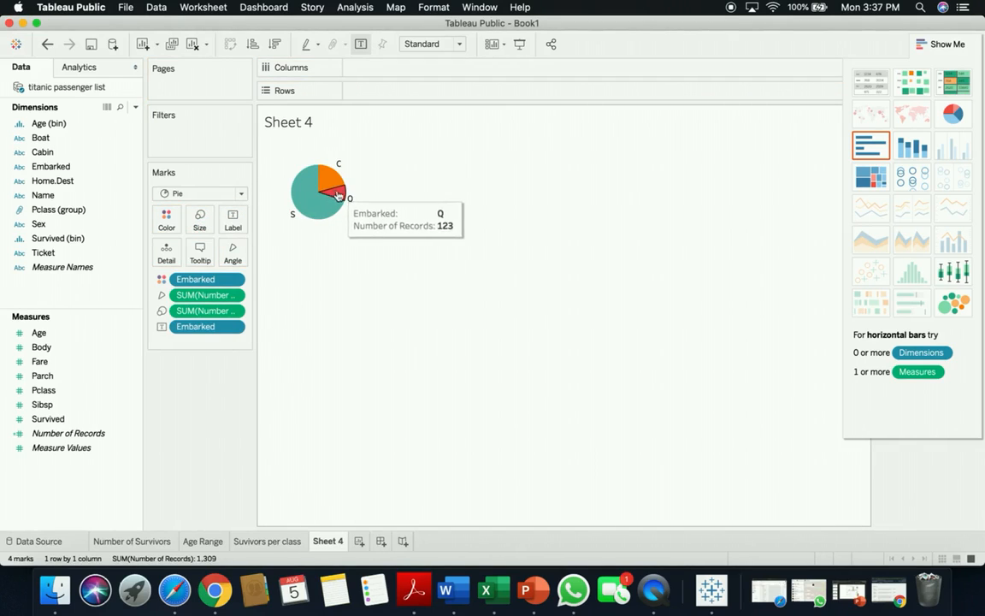
mouse_move(313, 210)
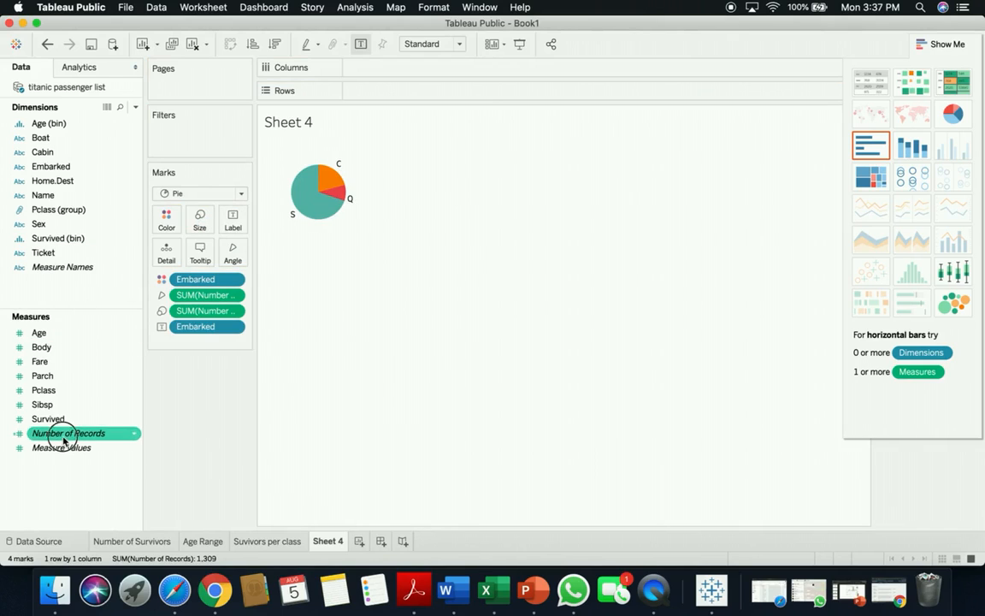
drag(64, 440, 230, 218)
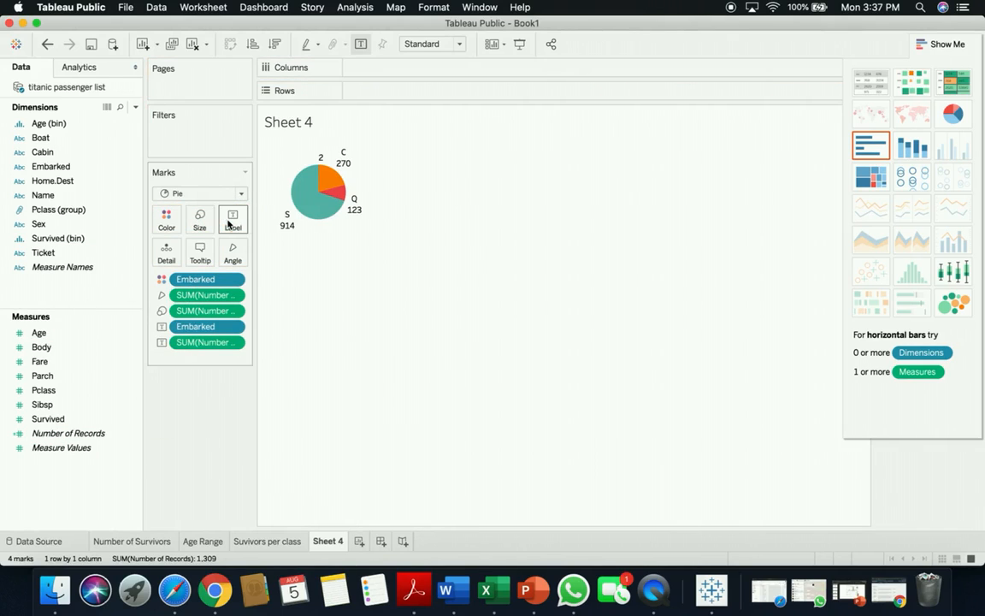
mouse_move(324, 162)
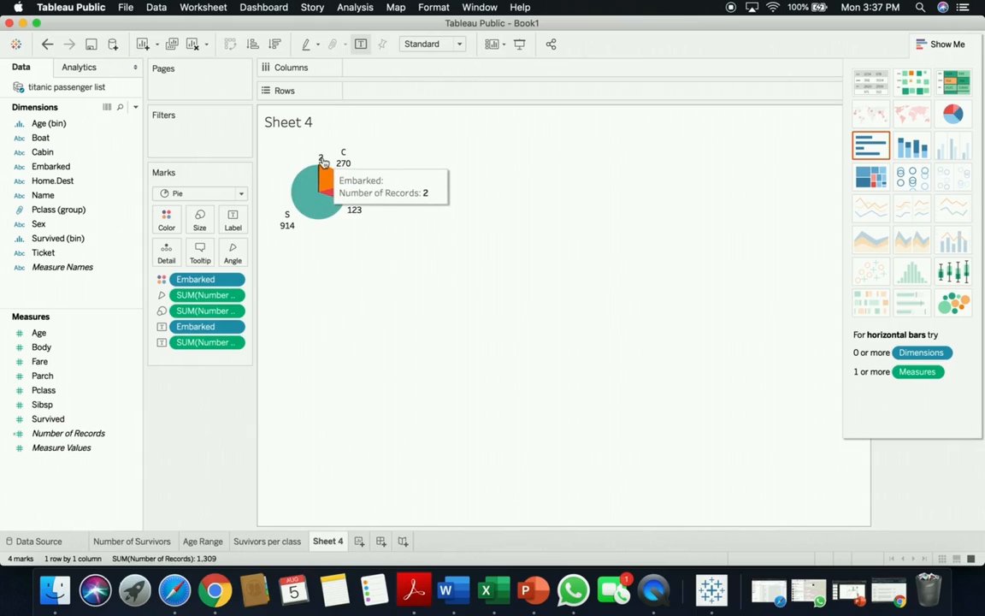
- Change the embarkation pie to horizontal bars and exclude the Null category
click(864, 153)
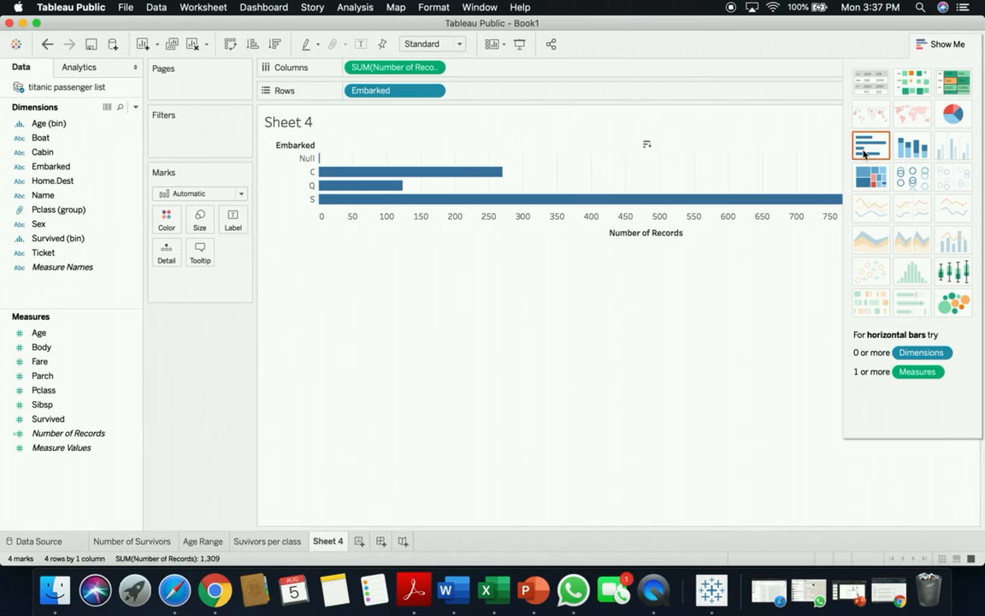
click(312, 160)
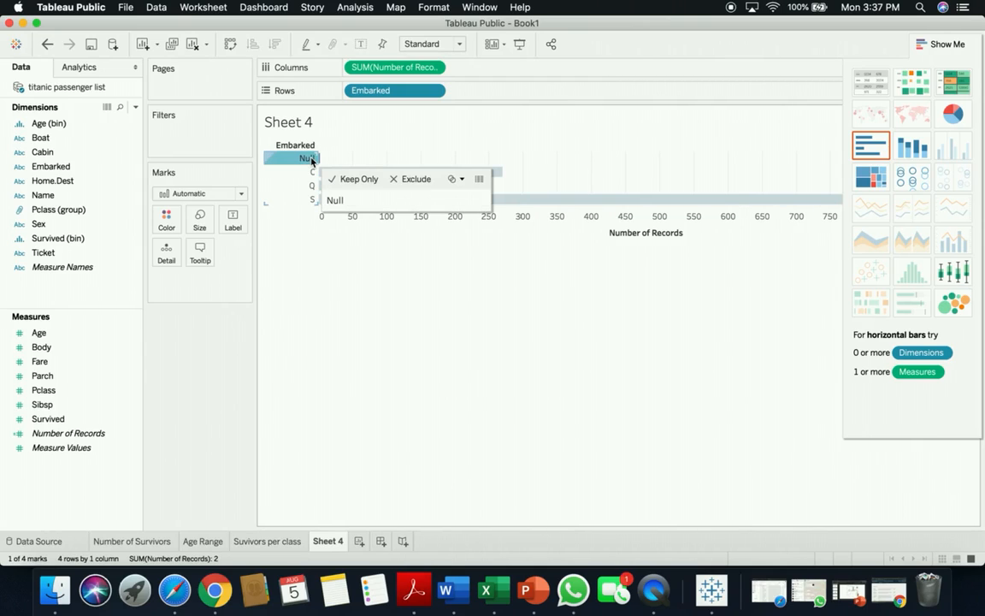
click(414, 179)
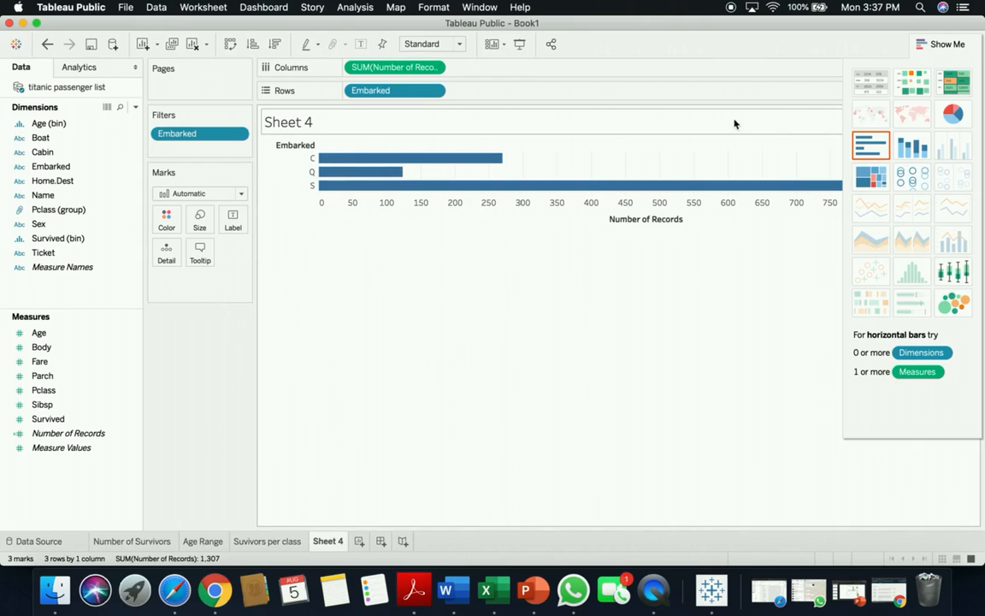
- Turn the filtered embarkation chart into a pie chart, labelling its slices with Embarked and Number of Records
click(952, 114)
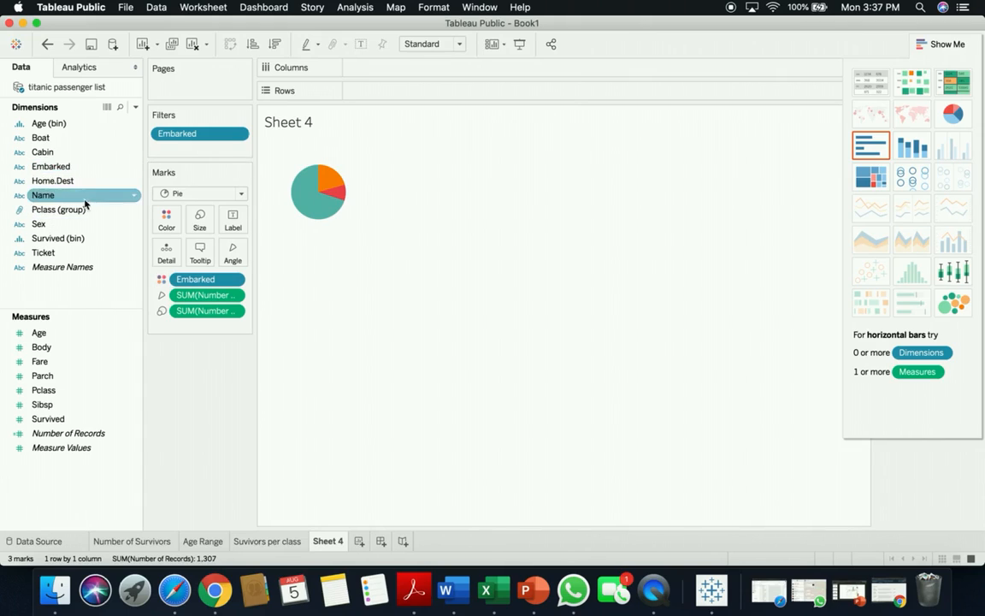
drag(62, 165, 235, 223)
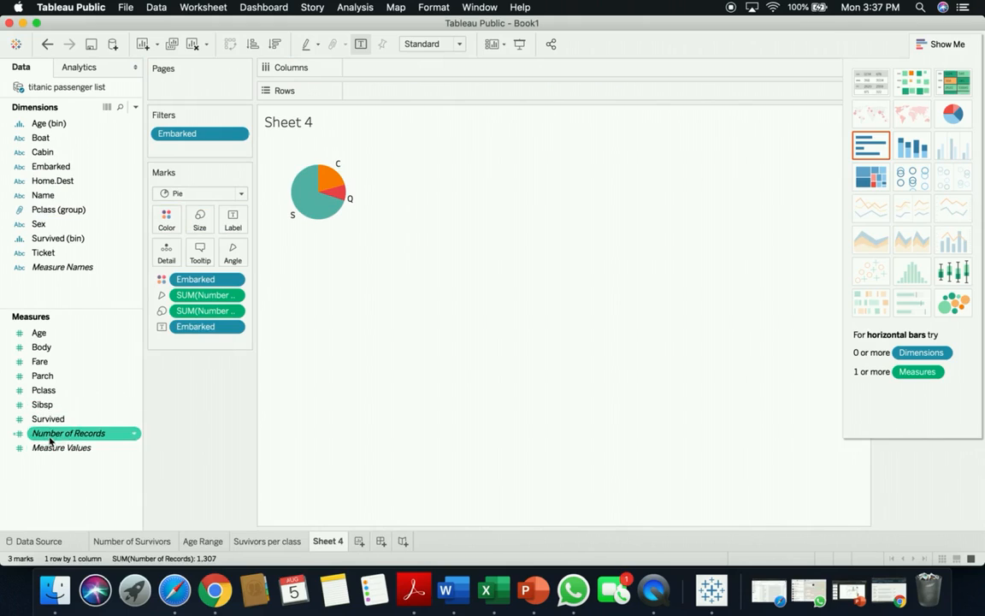
drag(61, 433, 232, 222)
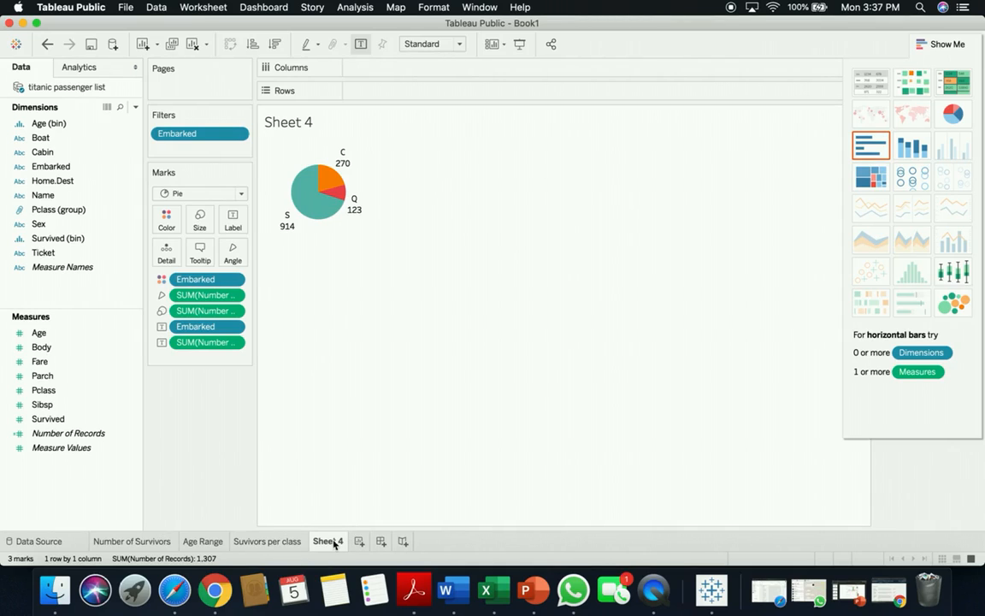
- Hide the chart type suggestions and rename the Sheet 4 worksheet as Embarcked
click(942, 43)
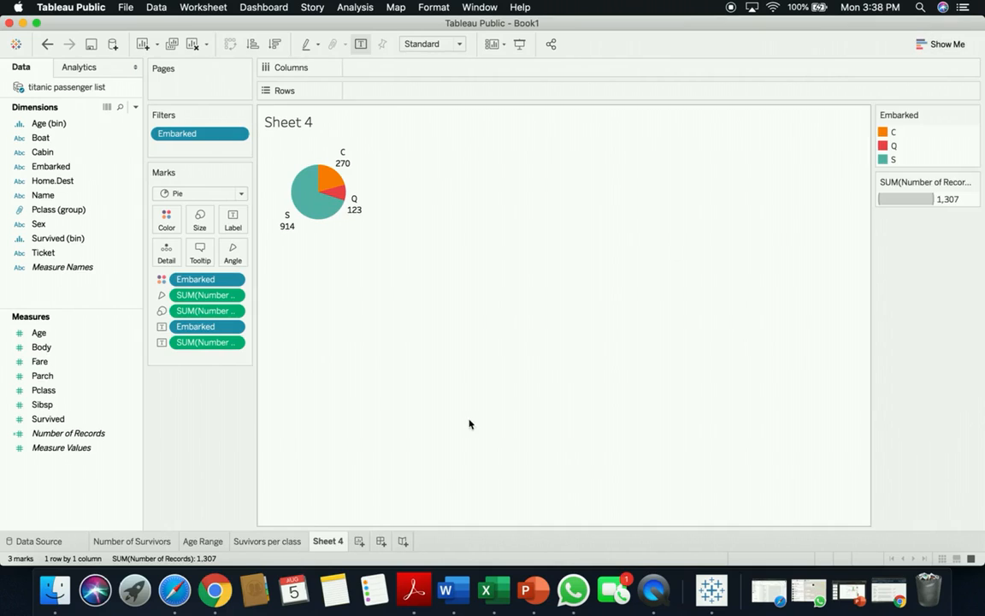
right_click(330, 546)
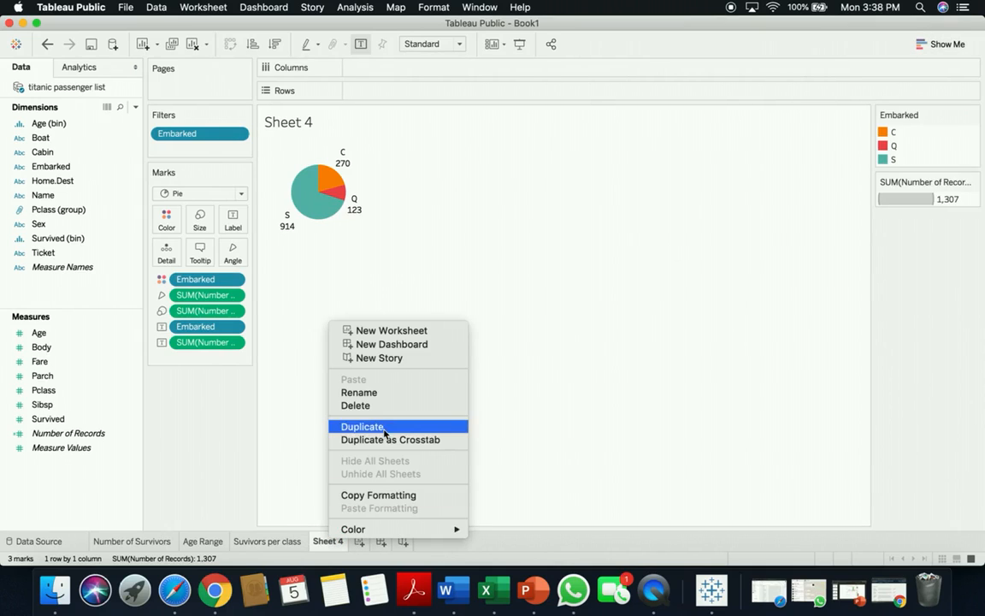
click(376, 390)
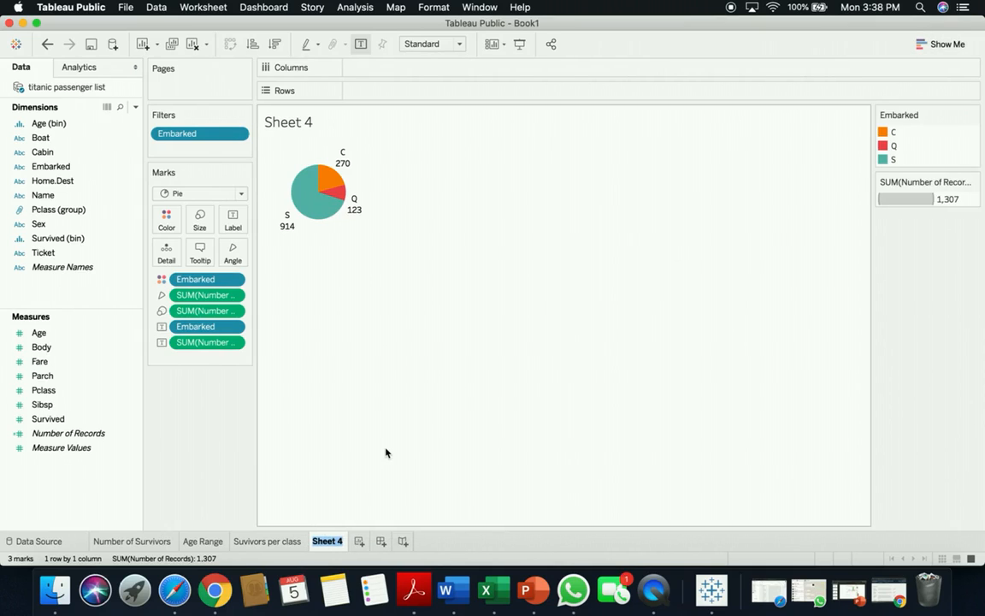
text(Embarcke)
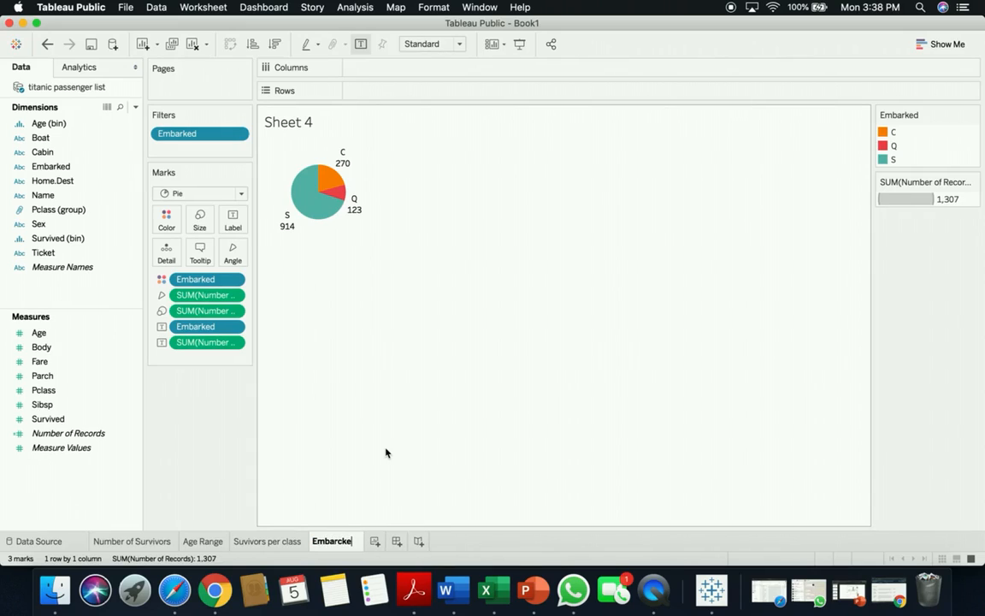
text(d)
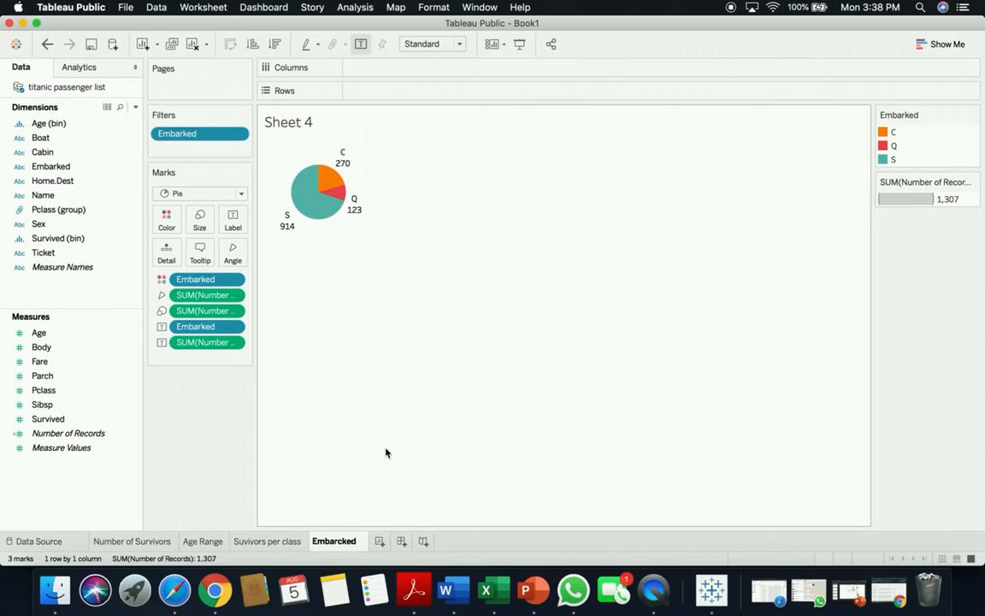
key(Return)
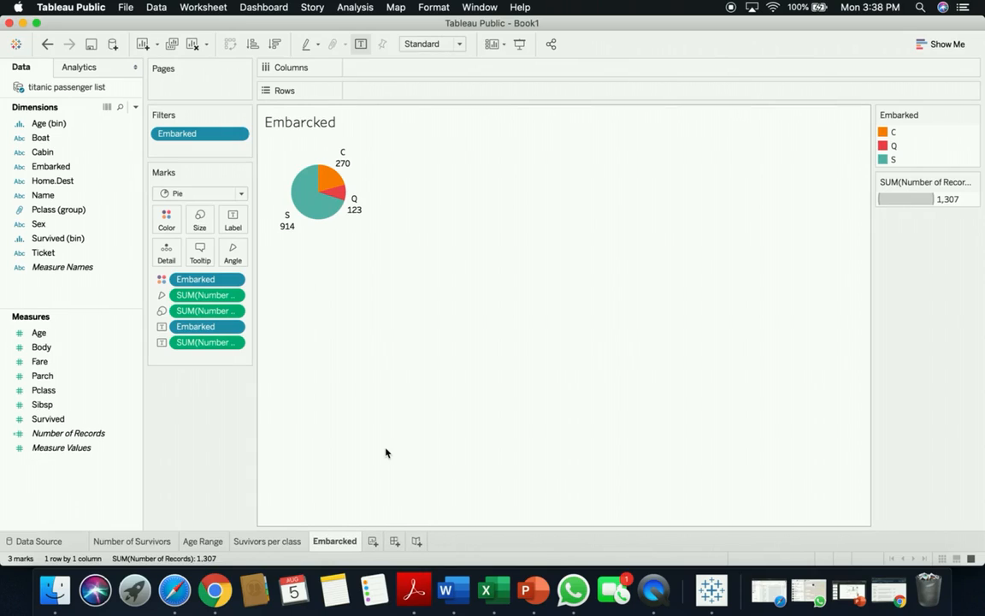
- Replace the sheet-name placeholder in the pie chart's title with the text "Embarked"
double_click(314, 125)
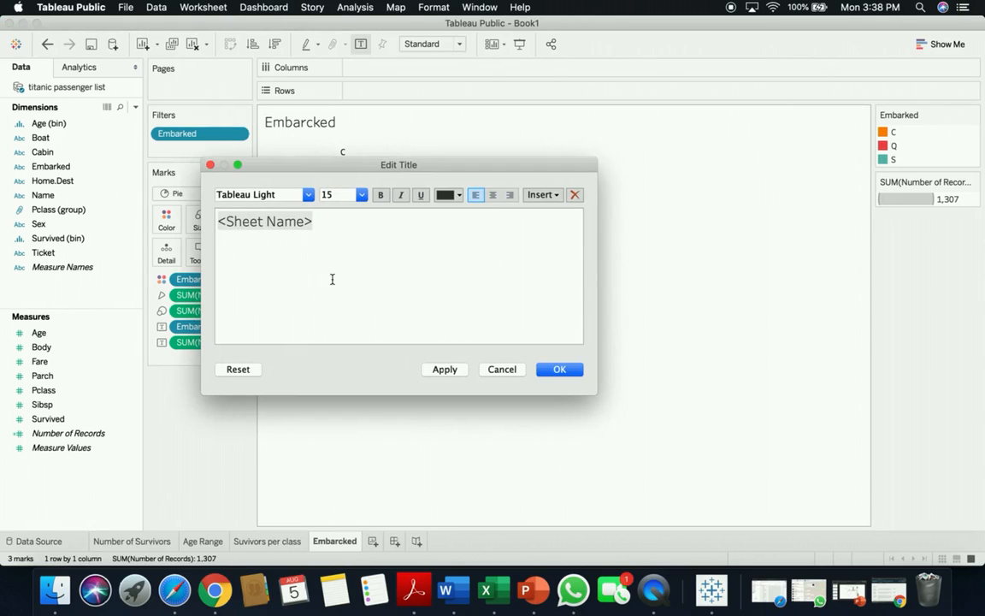
drag(312, 226, 213, 232)
click(327, 224)
drag(327, 224, 206, 225)
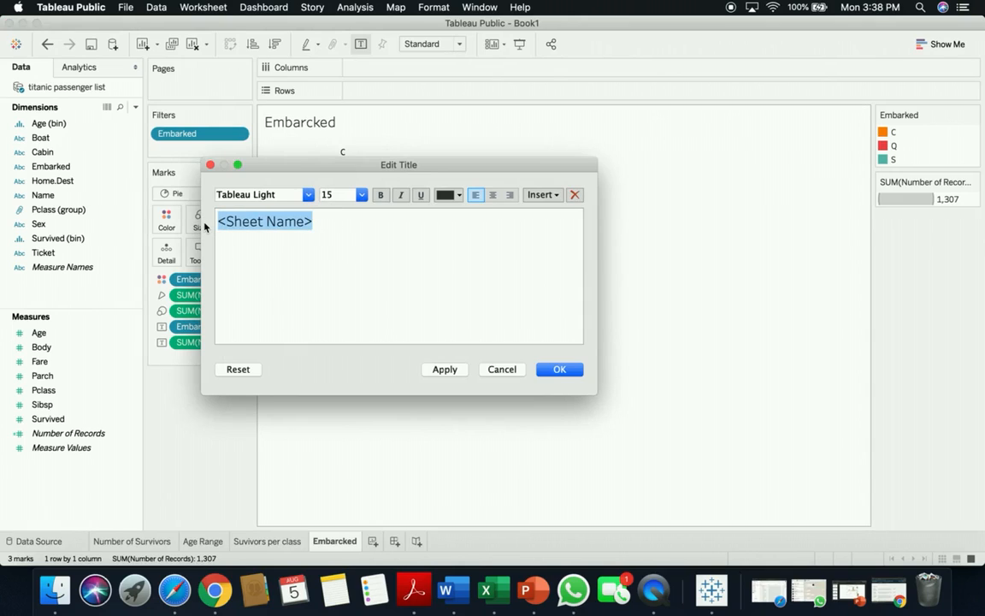
key(BackSpace)
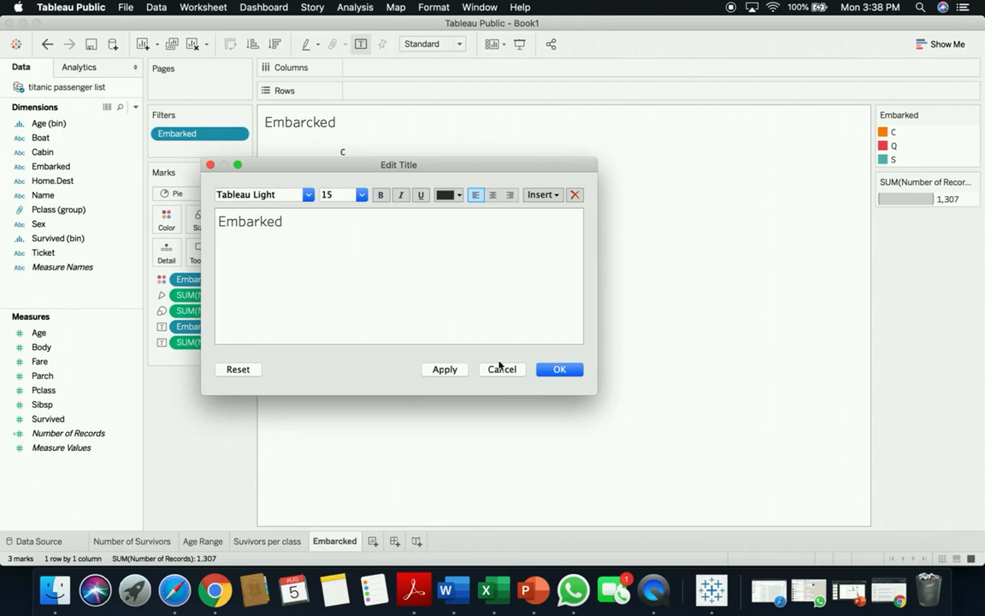
click(434, 371)
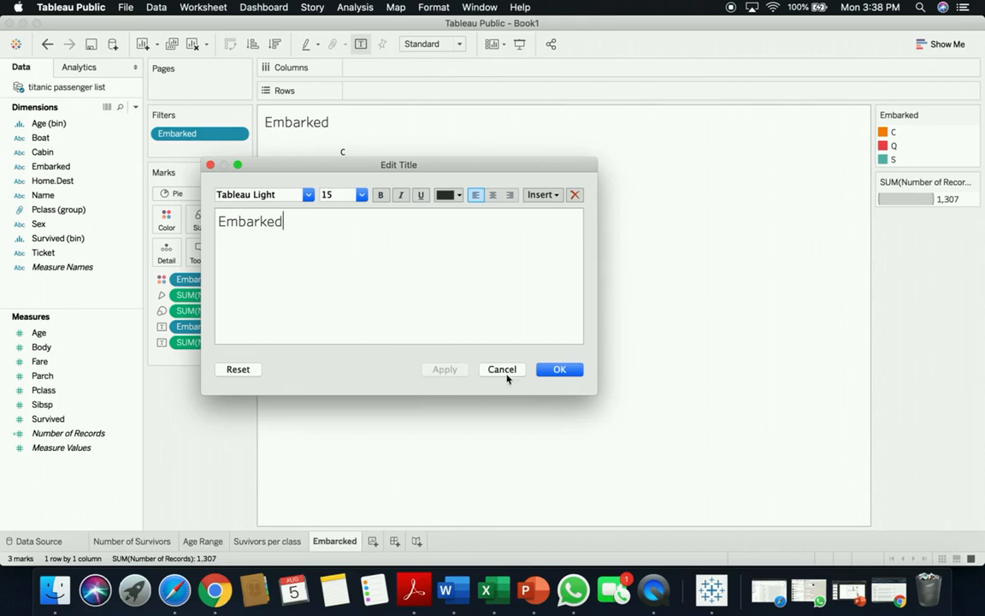
click(558, 373)
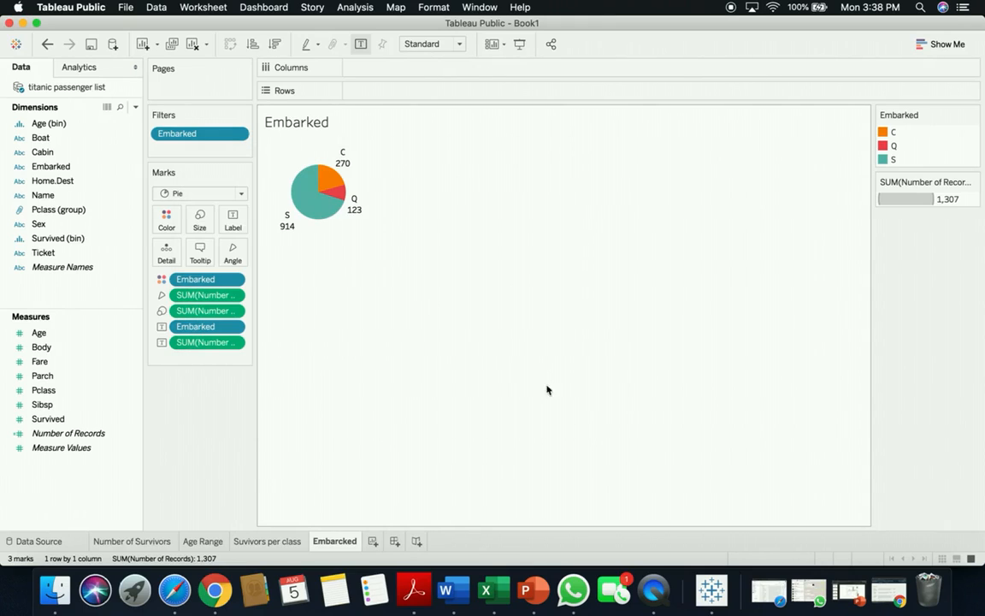
- Correct the pie chart worksheet's name to Embarked
right_click(348, 546)
click(394, 392)
click(340, 548)
double_click(342, 543)
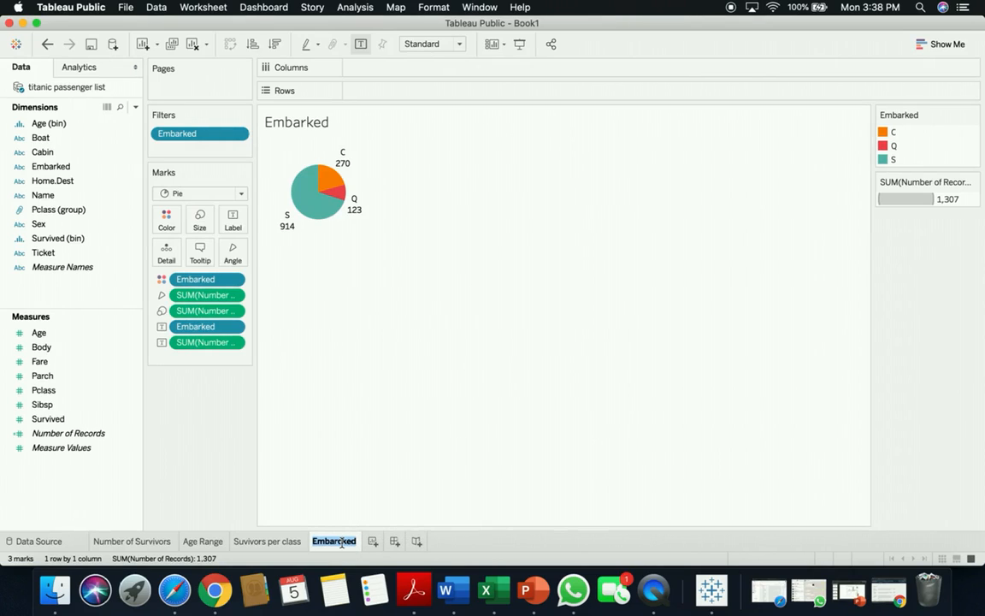
click(342, 542)
key(Return)
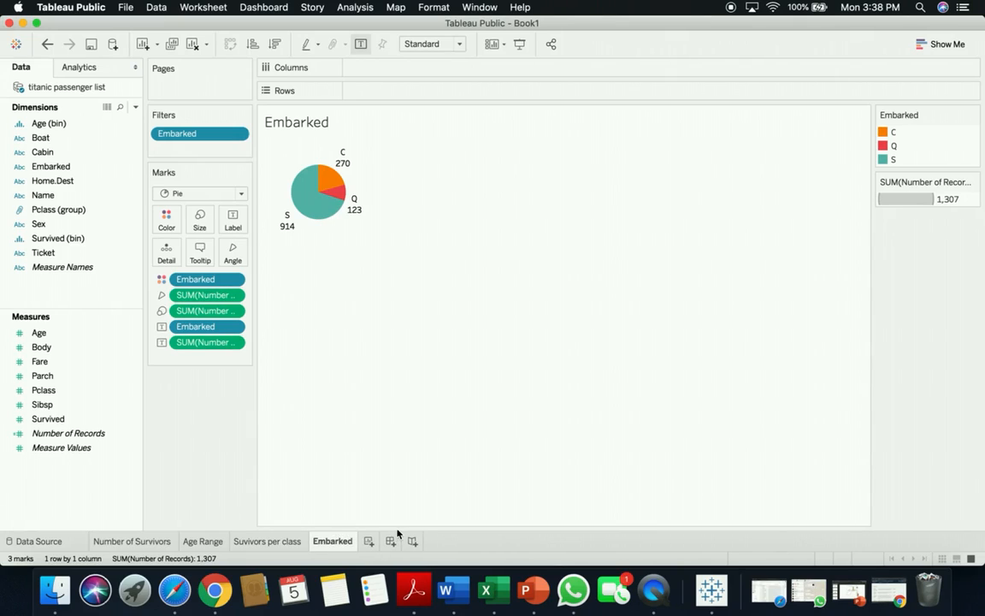
- Review the Suvivors per class, Age Range and Number of Survivors worksheets, and create a new dashboard
click(395, 250)
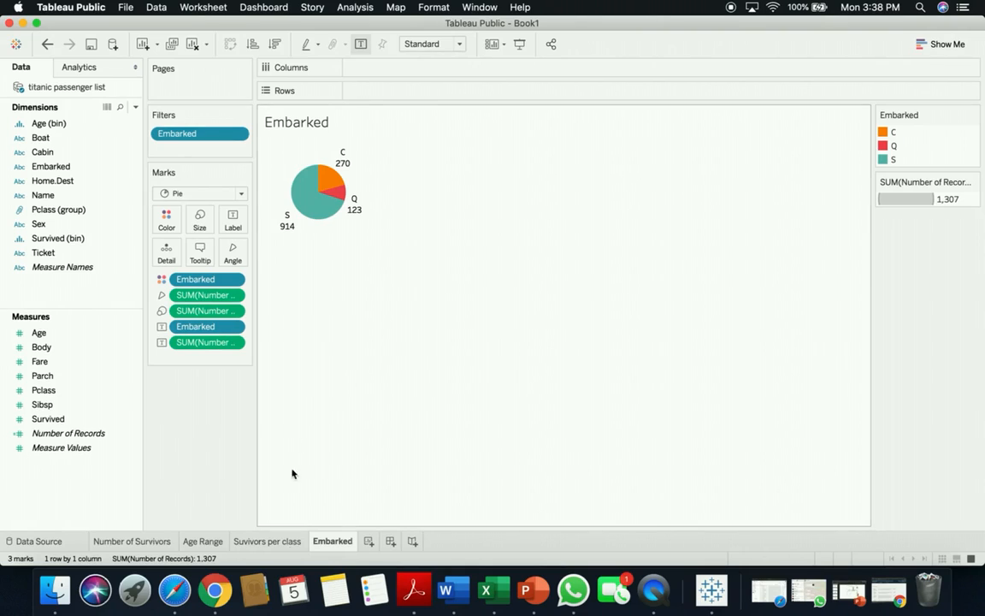
click(270, 542)
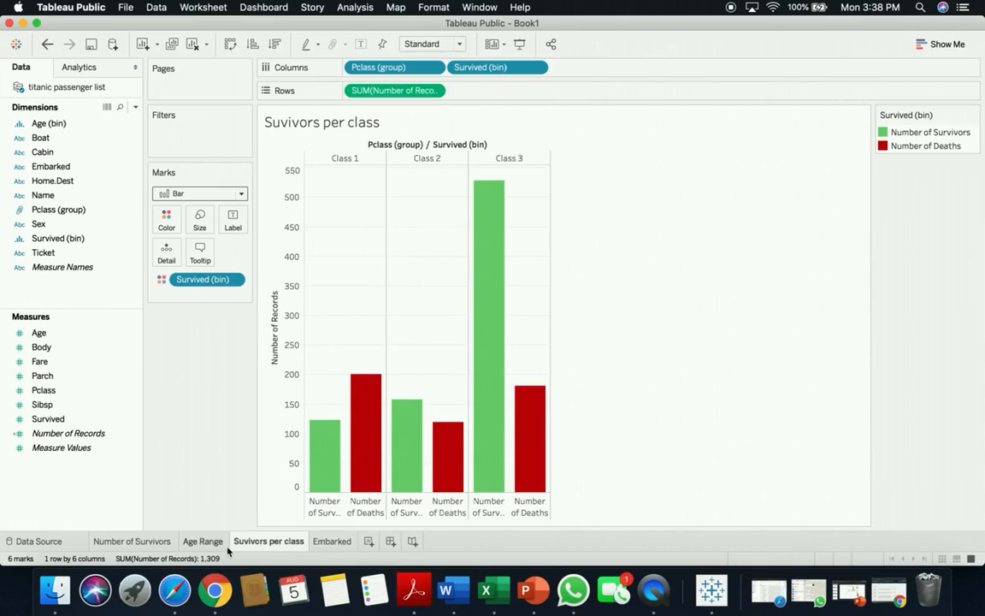
click(203, 542)
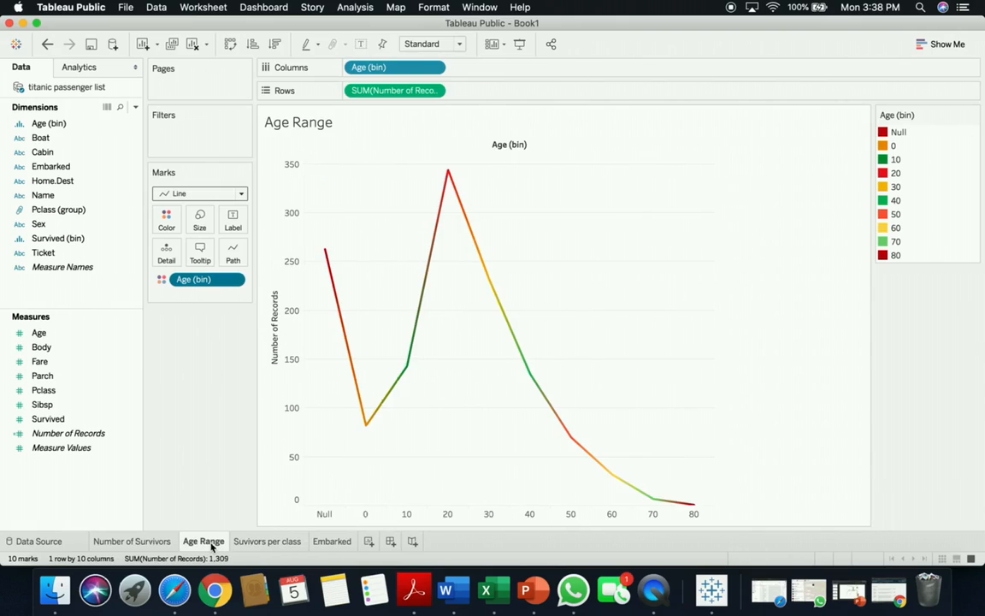
click(128, 540)
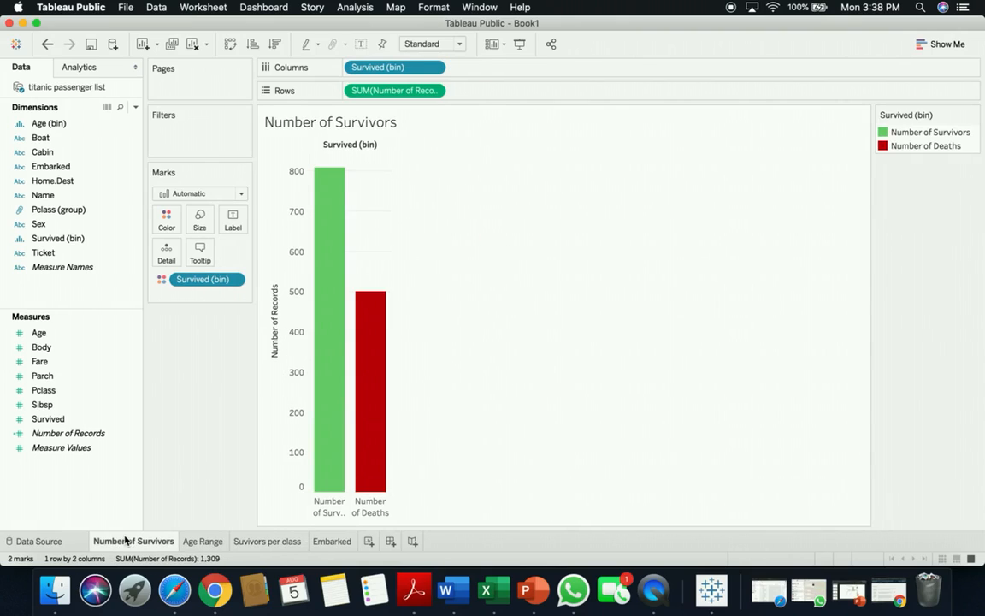
click(264, 7)
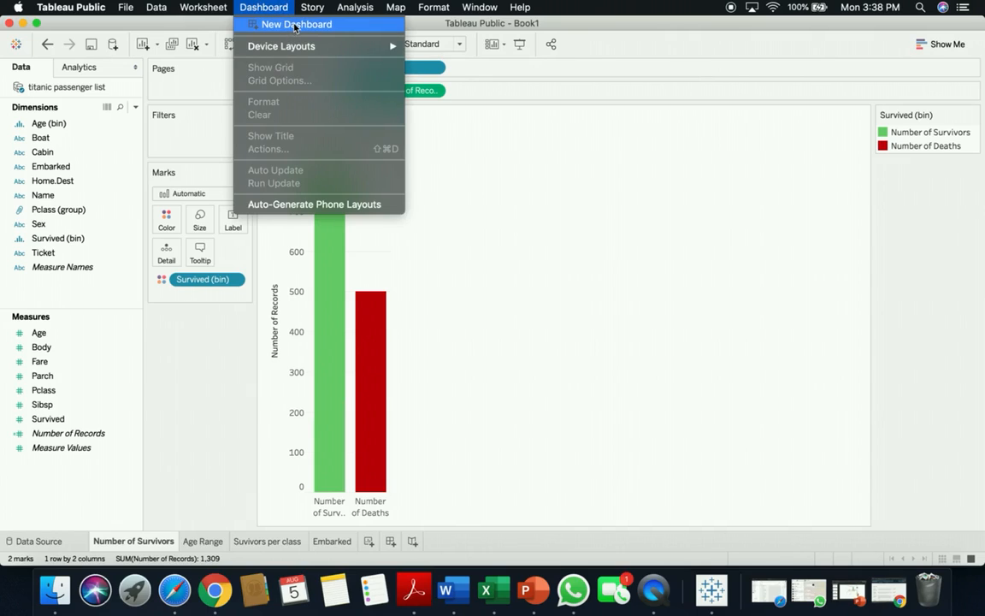
click(295, 24)
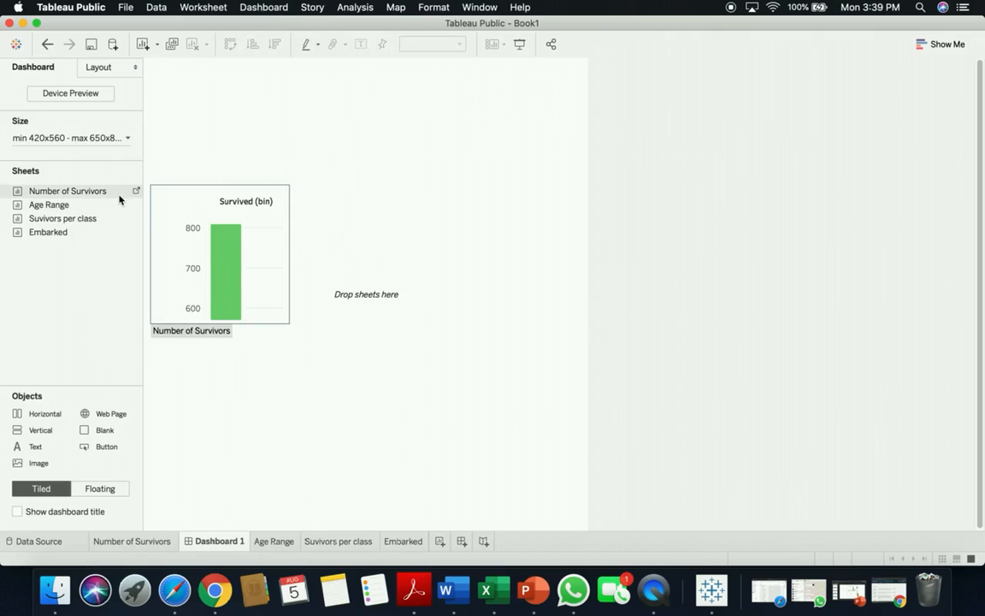
- Place the Suvivors per class chart on the dashboard instead of Number of Survivors, with the Age Range chart below it
drag(64, 193, 265, 185)
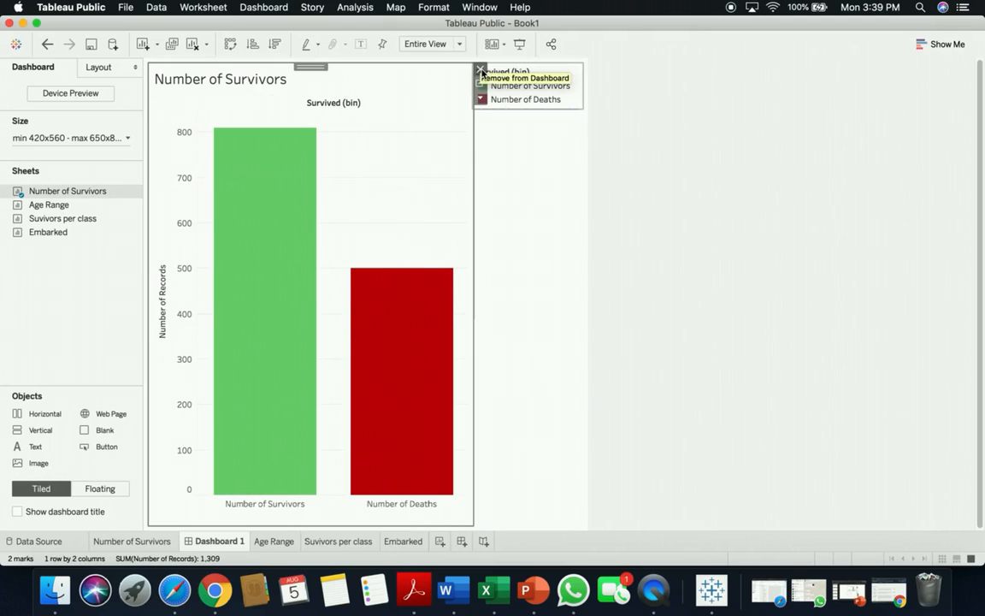
click(481, 70)
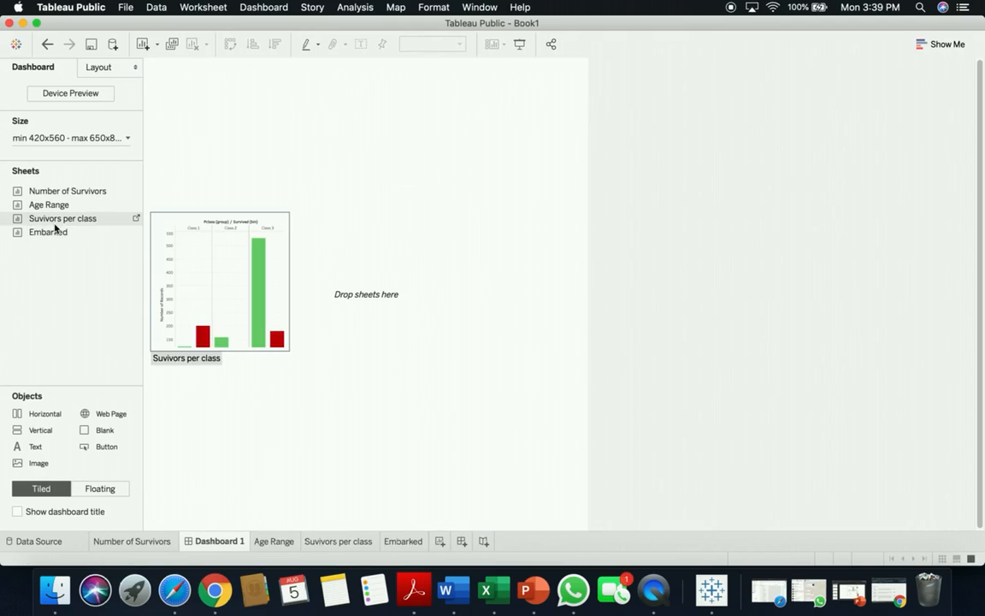
drag(55, 221, 315, 229)
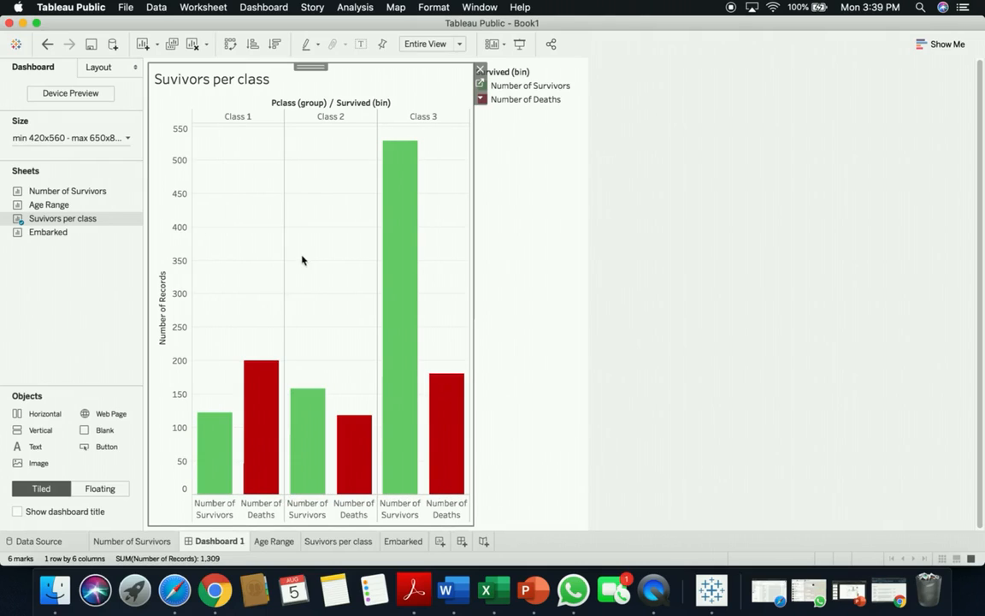
drag(68, 211, 299, 395)
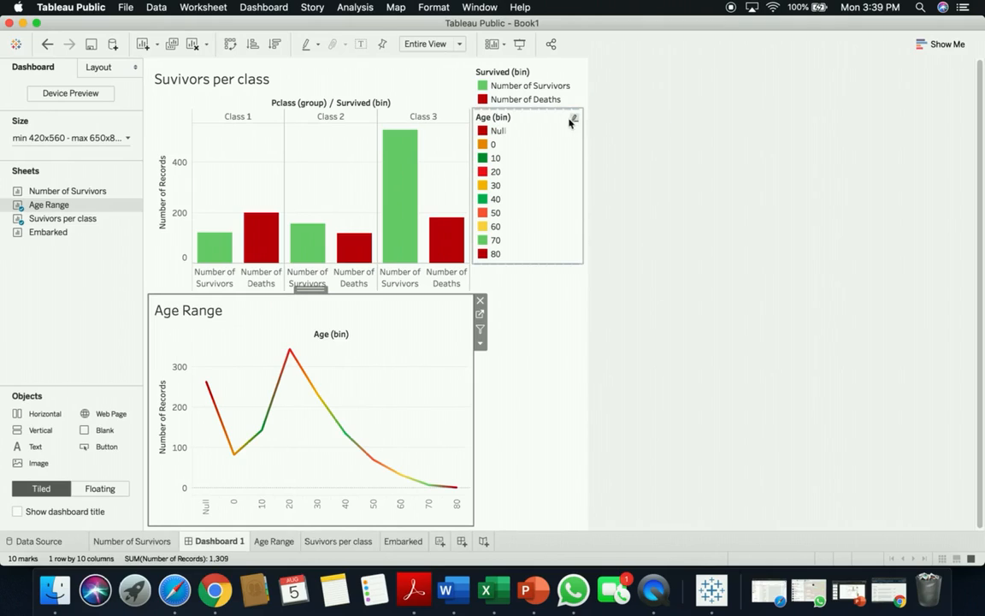
- Remove the Age (bin) and Survived (bin) legends from the dashboard
click(566, 163)
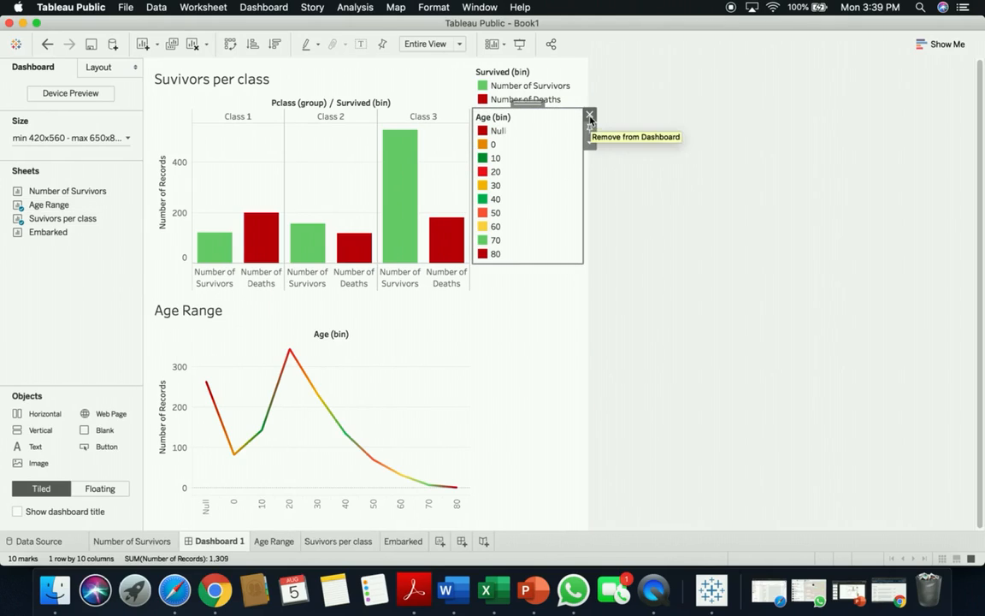
click(590, 119)
click(539, 99)
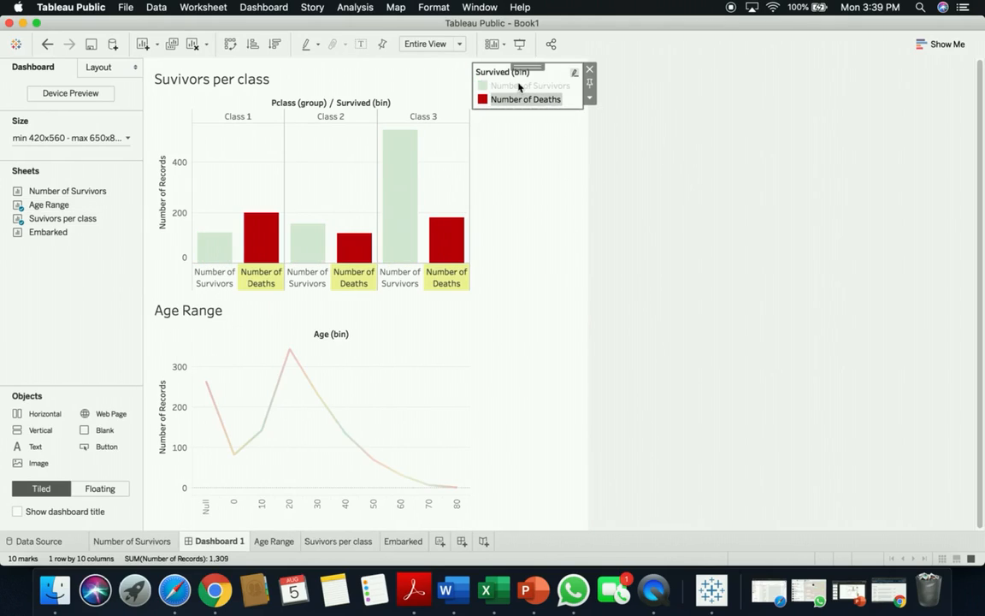
click(589, 70)
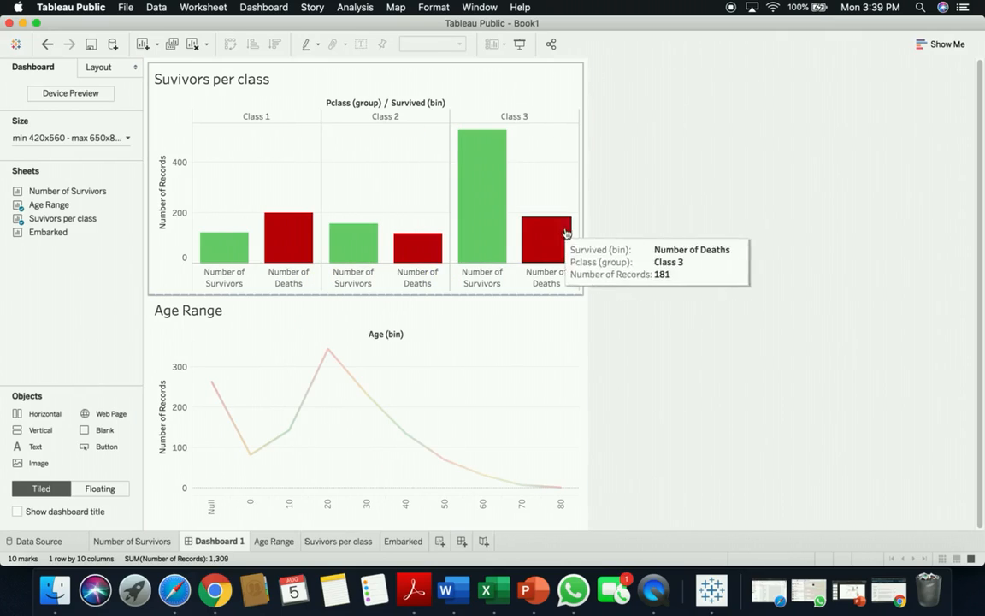
- Try placing the Embarked pie chart beside the Suvivors per class chart on the dashboard, and remove it
mouse_move(115, 193)
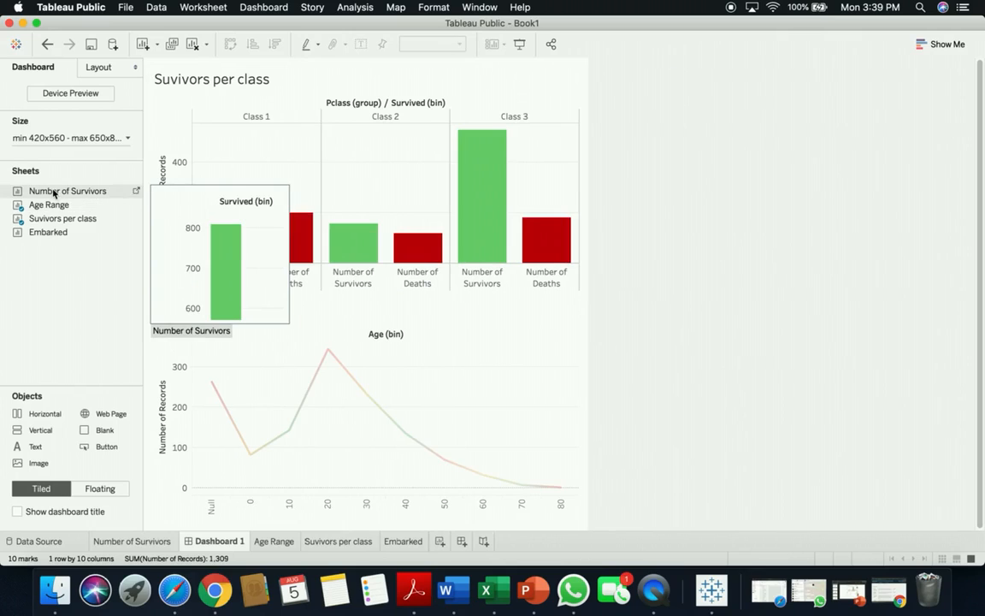
mouse_move(51, 237)
drag(52, 237, 542, 177)
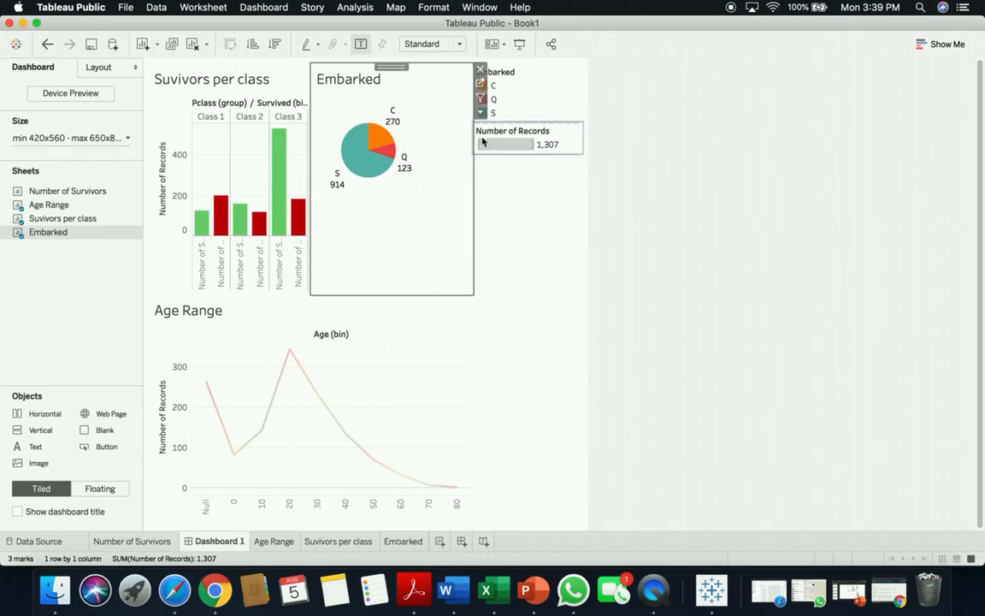
click(480, 70)
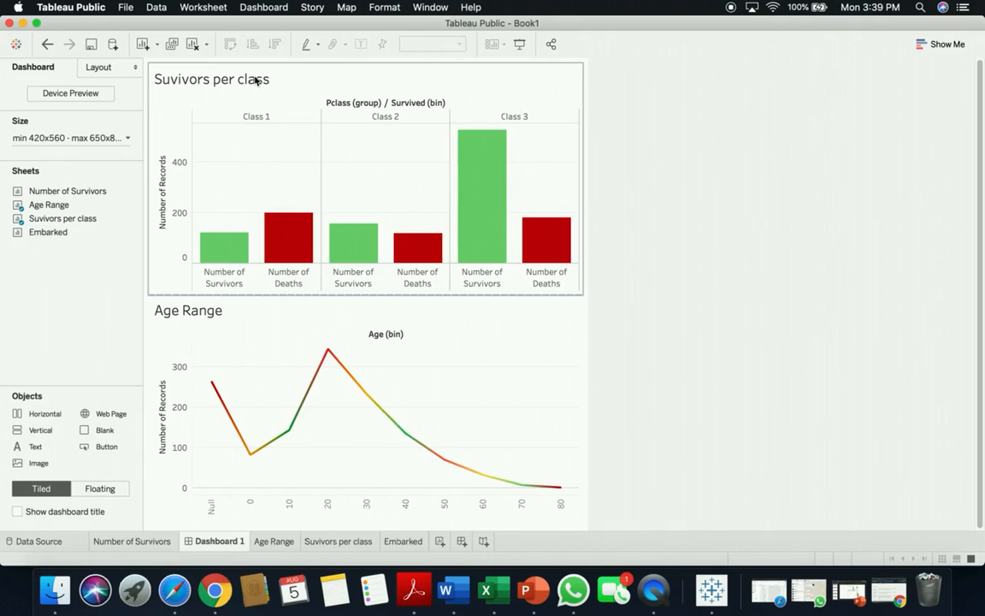
- Add the Embarked pie chart beside Age Range, and the Number of Survivors chart below the legends in the side column
mouse_move(45, 231)
mouse_move(46, 231)
mouse_down()
mouse_move(477, 197)
mouse_move(581, 159)
mouse_move(586, 110)
mouse_move(569, 85)
mouse_move(587, 90)
mouse_move(578, 83)
mouse_move(586, 88)
mouse_move(572, 85)
mouse_move(524, 121)
mouse_move(553, 147)
mouse_move(551, 347)
mouse_move(562, 292)
mouse_move(556, 335)
mouse_up()
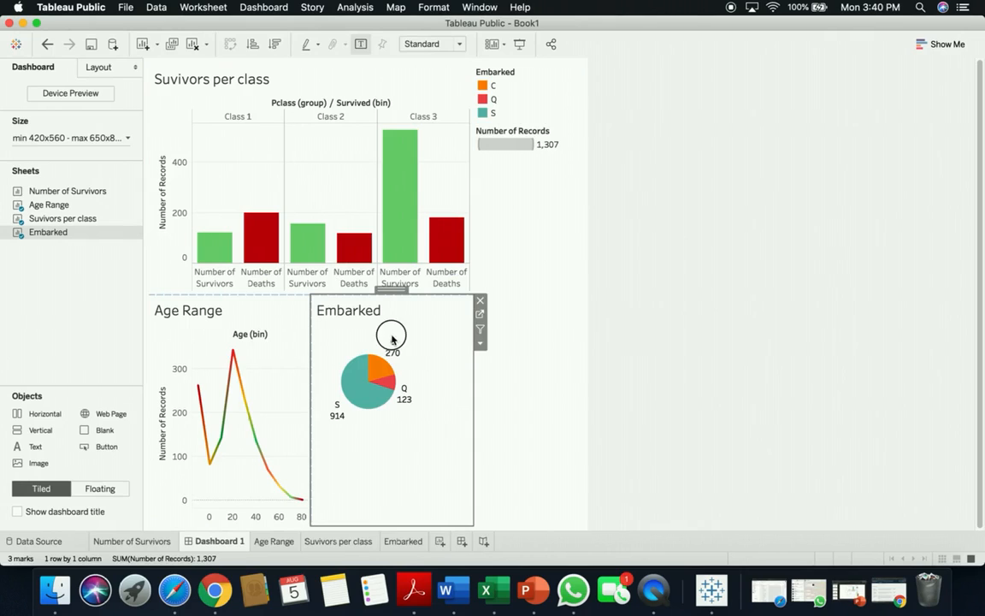
mouse_move(19, 191)
mouse_down()
mouse_move(272, 224)
mouse_move(519, 205)
mouse_move(521, 243)
mouse_up()
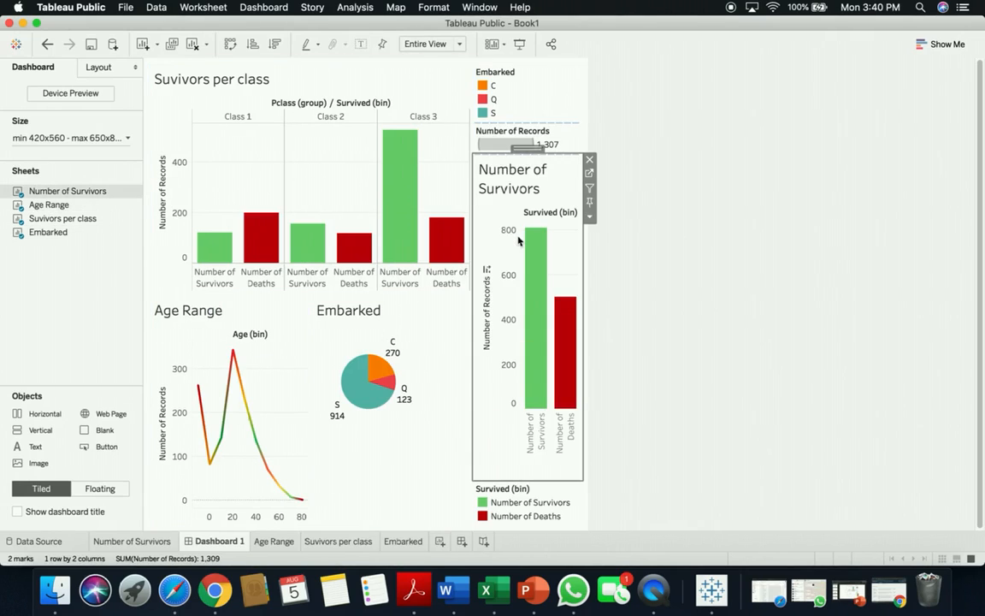
- Remove the Embarked chart from beside Age Range and place it above the Number of Survivors chart in the side column
click(425, 337)
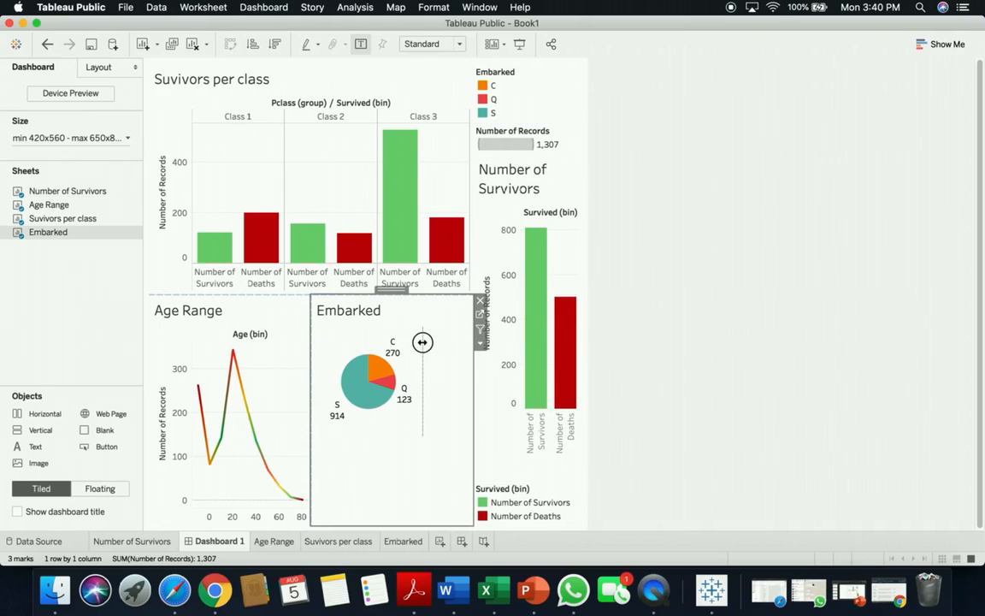
click(480, 301)
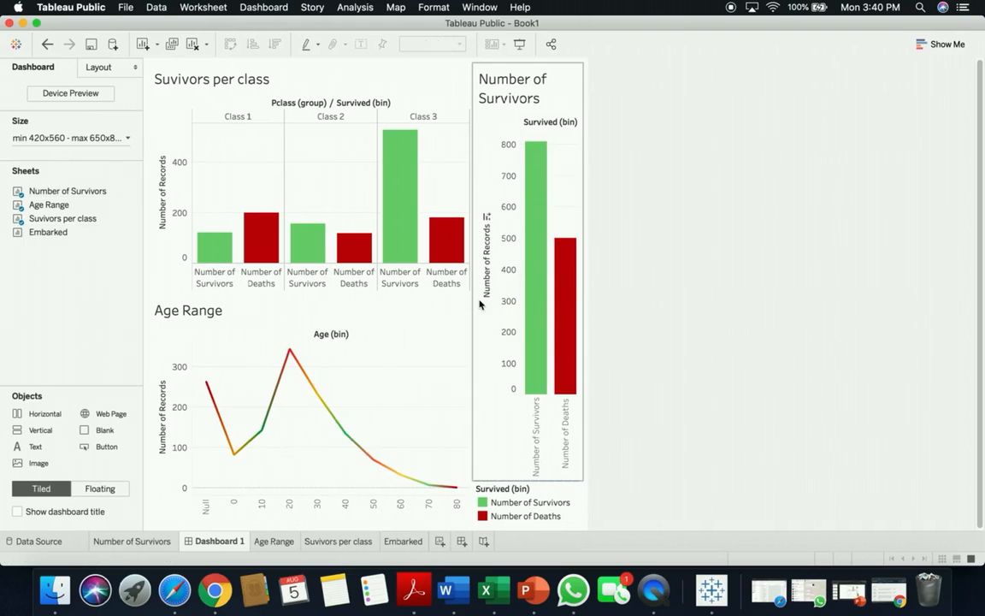
drag(40, 231, 518, 209)
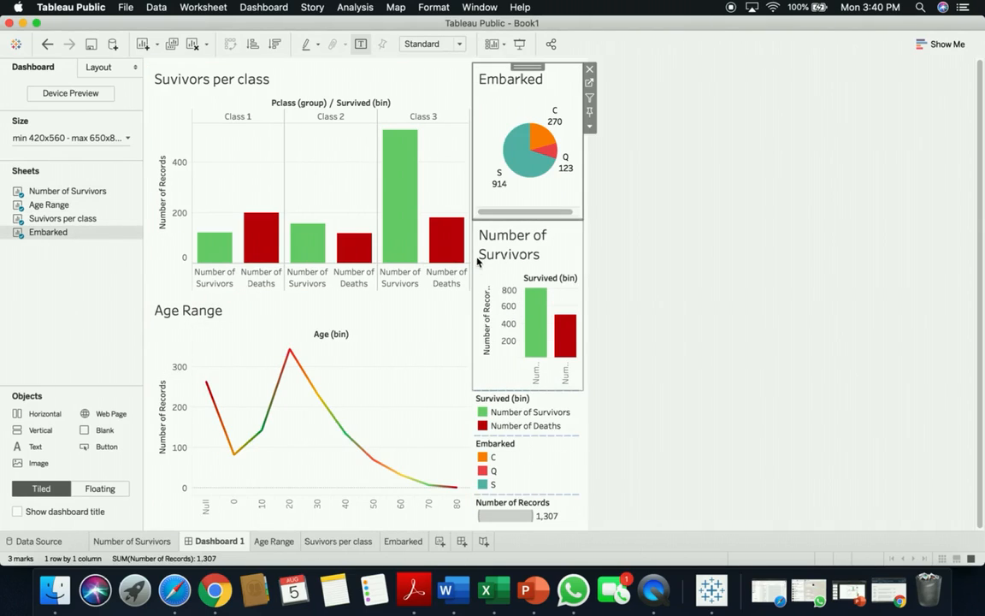
click(523, 413)
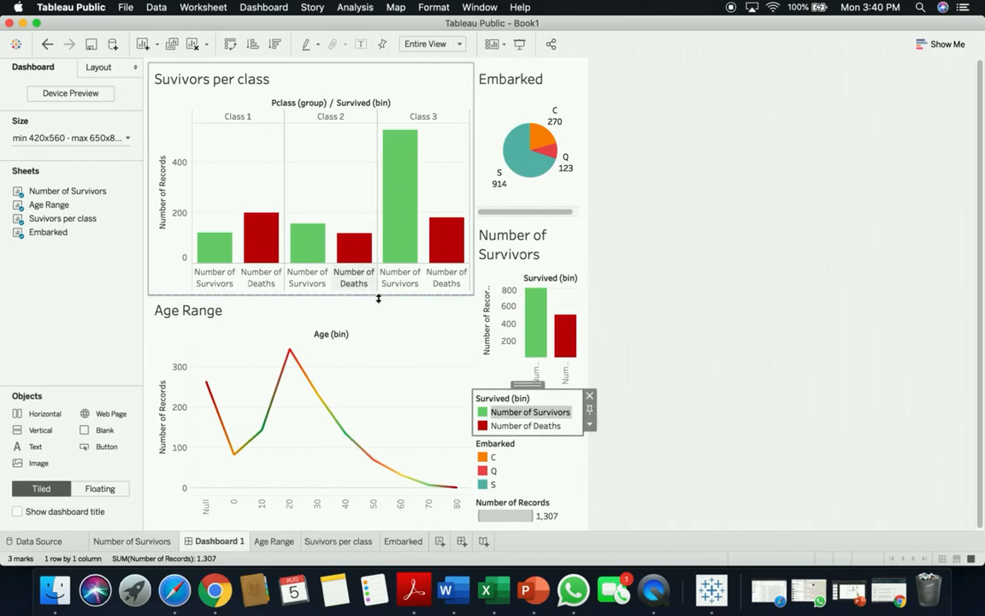
- Remove the Survived (bin), Embarked and Number of Records legends from the dashboard's side column
click(589, 396)
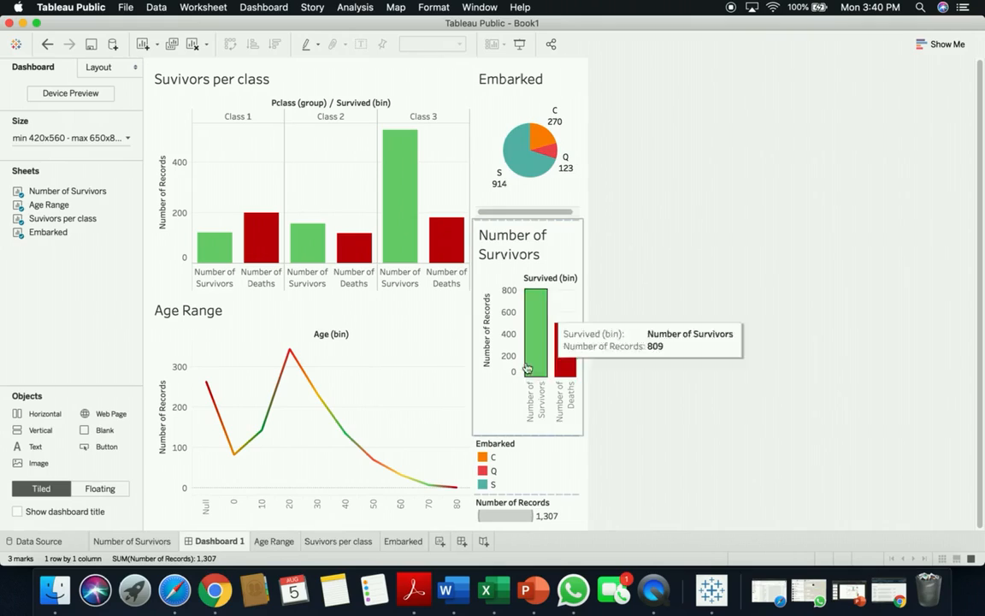
click(534, 464)
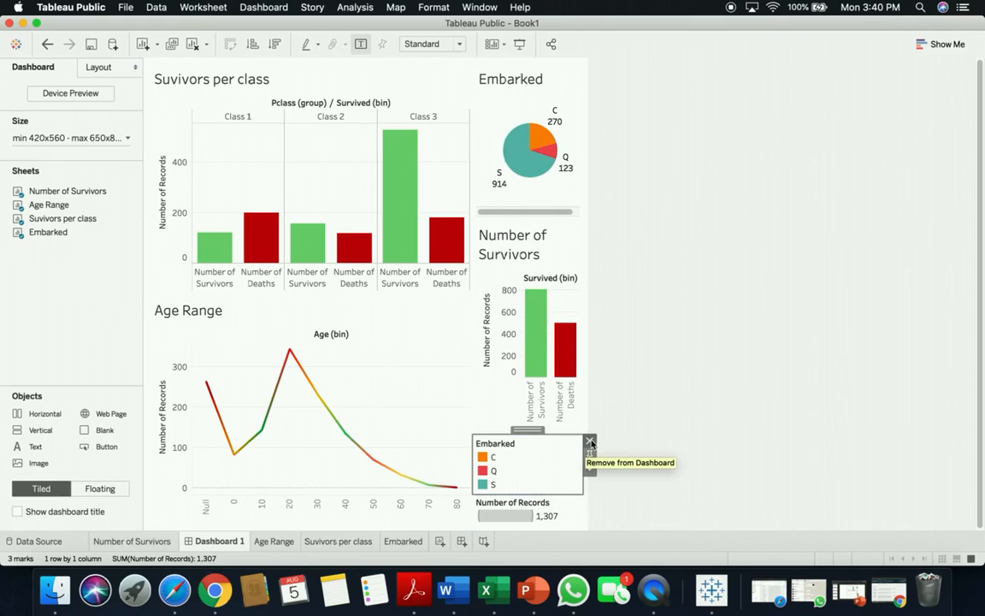
click(577, 443)
click(554, 511)
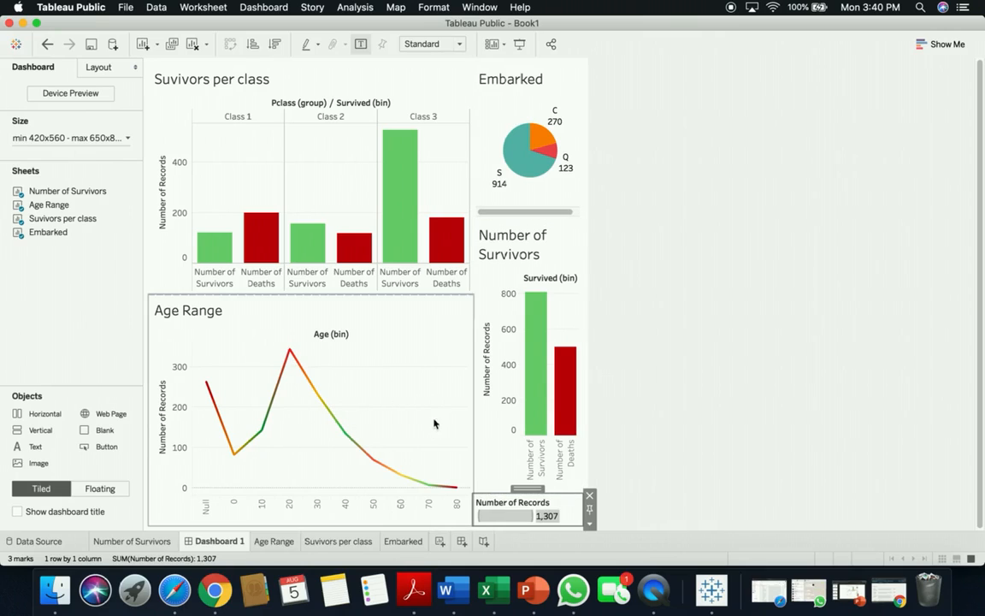
click(590, 496)
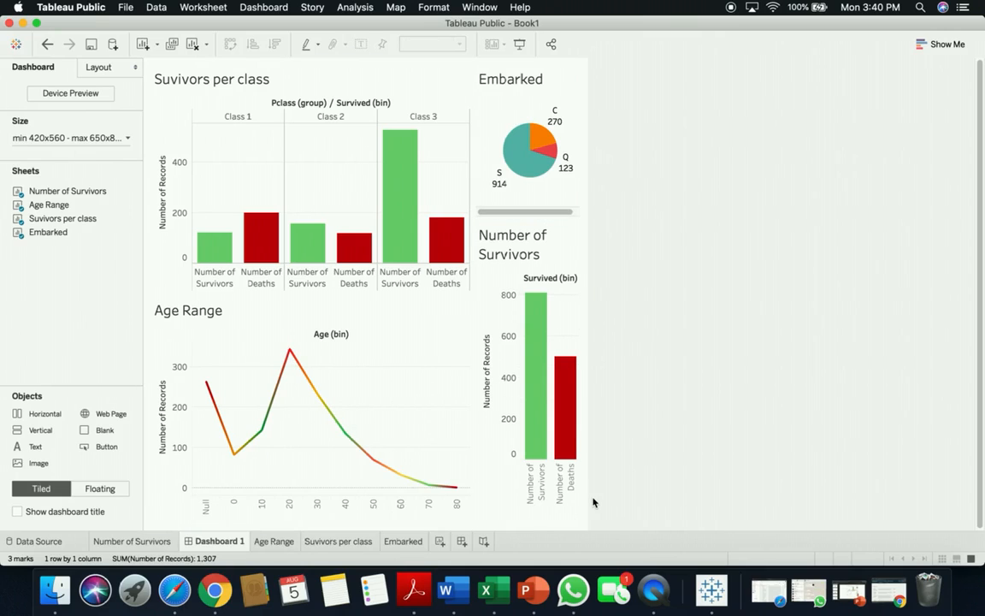
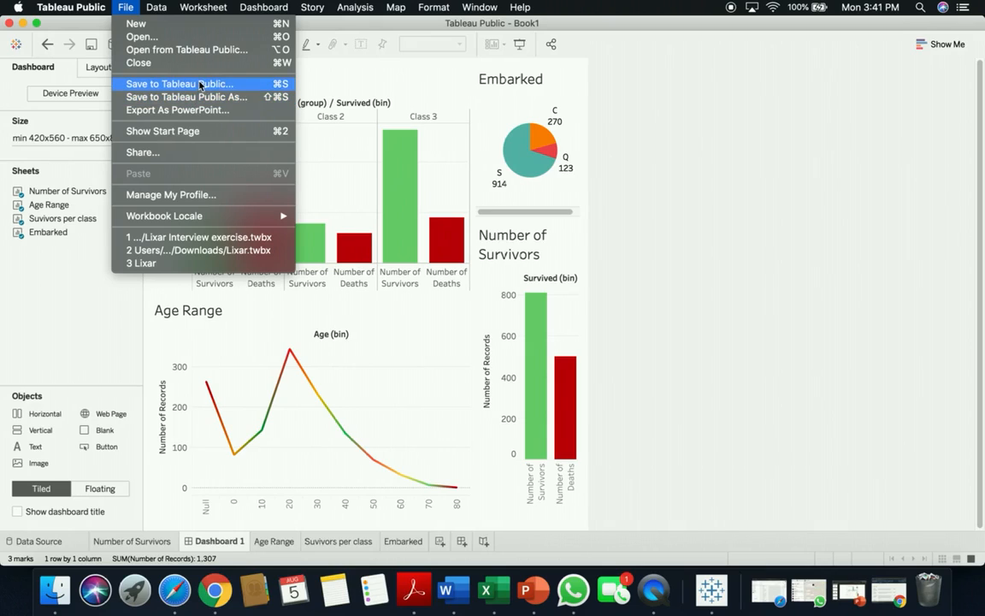
- Try saving the workbook to Tableau Public and close the sign-in window without signing in
click(196, 84)
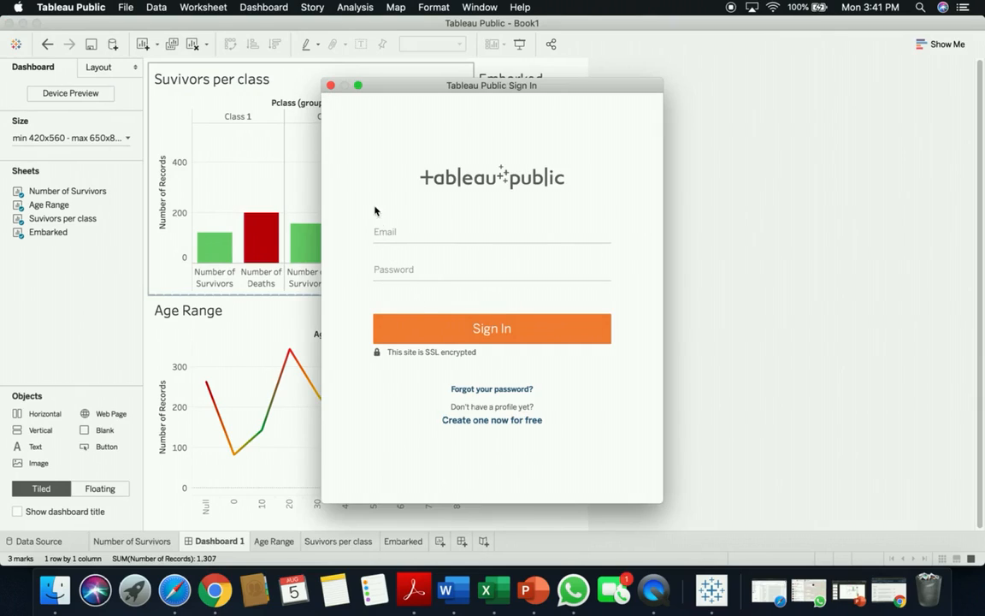
click(331, 87)
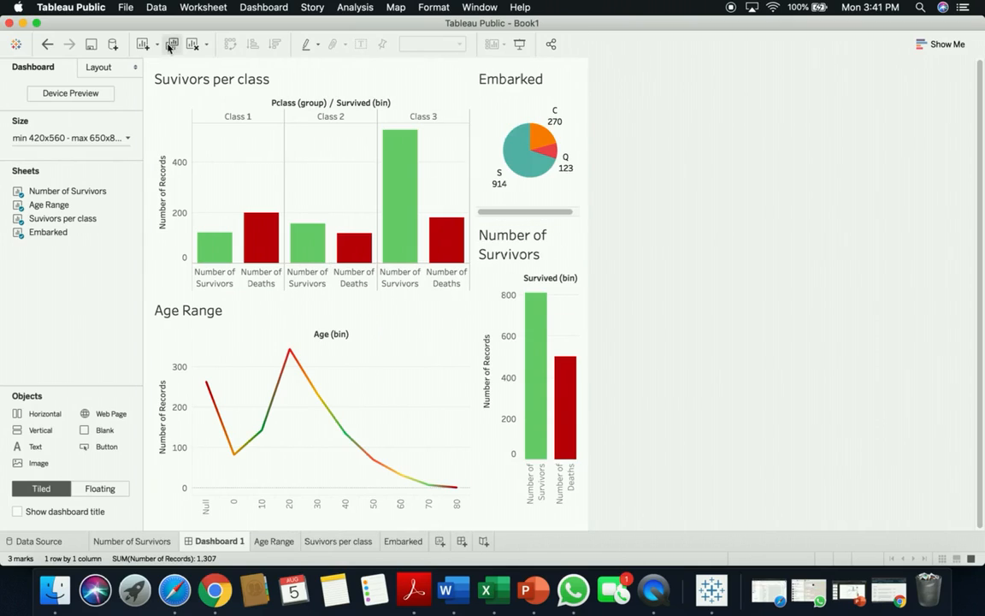
- Export the workbook as a PowerPoint file named Titanic Visualization to the Desktop
click(125, 7)
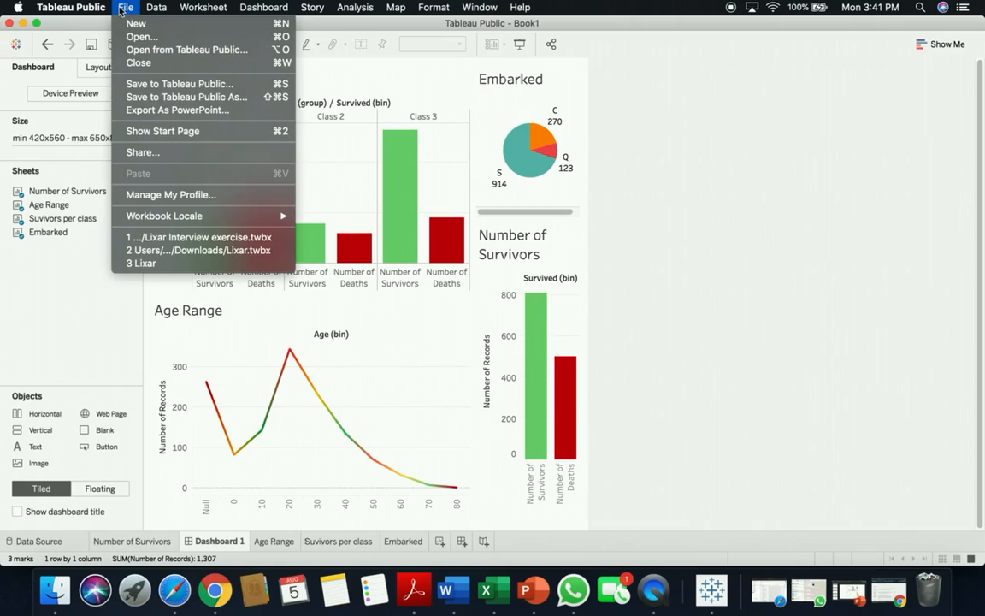
click(180, 111)
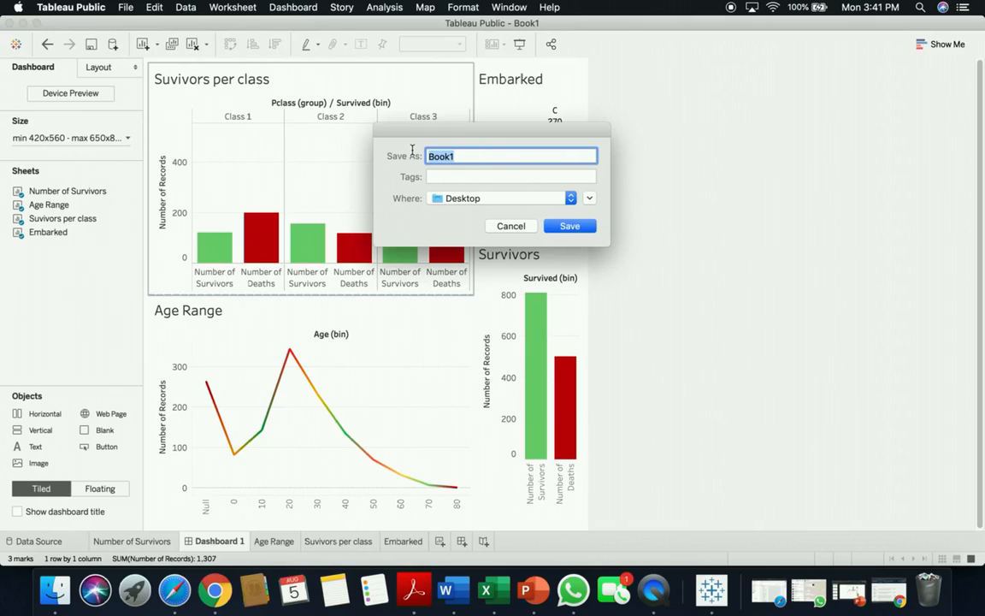
text(Titanic Visualization)
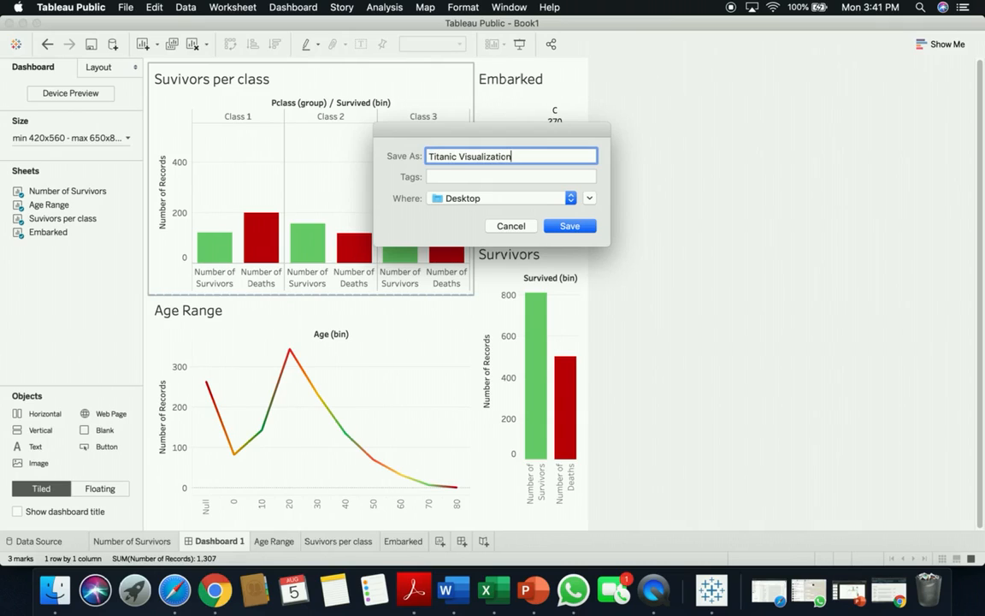
click(569, 232)
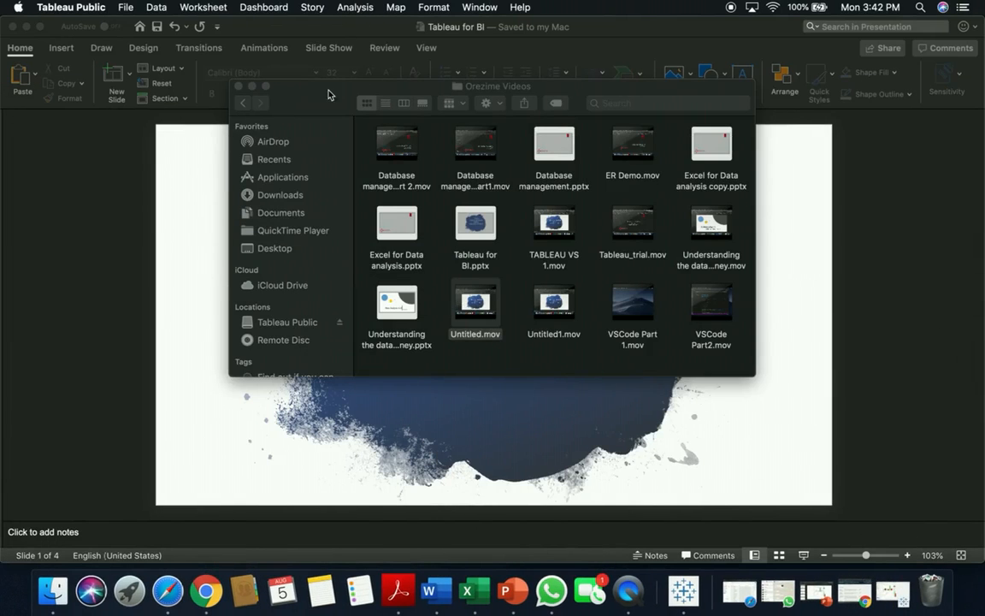
- Clear the Finder and Tableau for BI windows off the desktop and open Titanic Visualization.pptx in PowerPoint
click(239, 86)
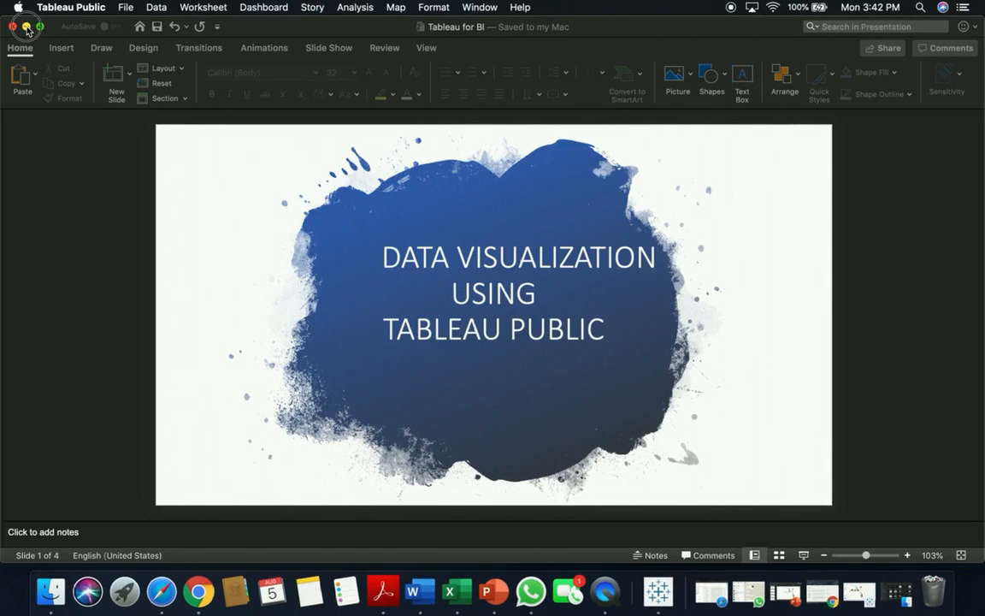
click(26, 27)
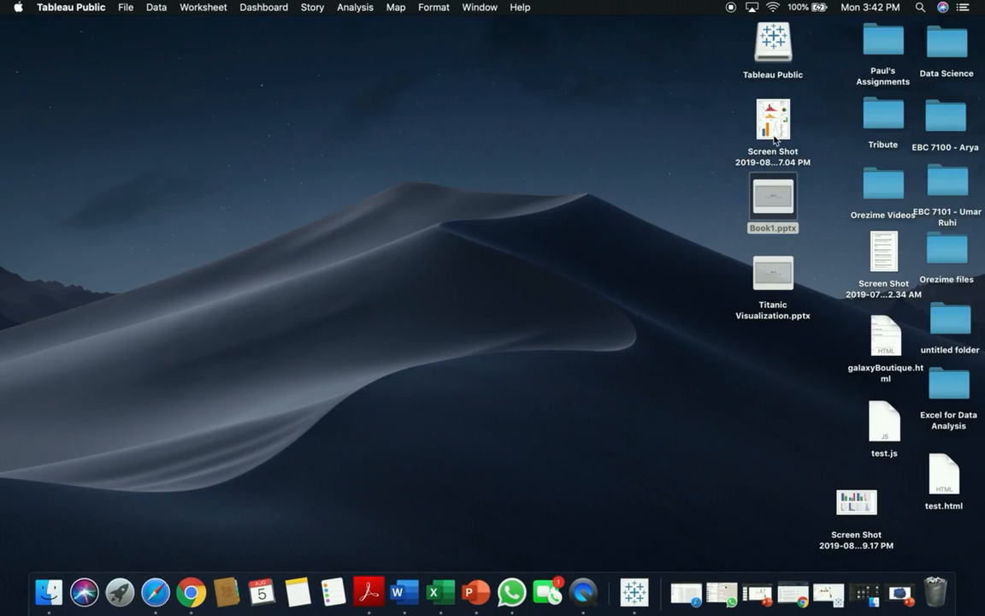
click(771, 273)
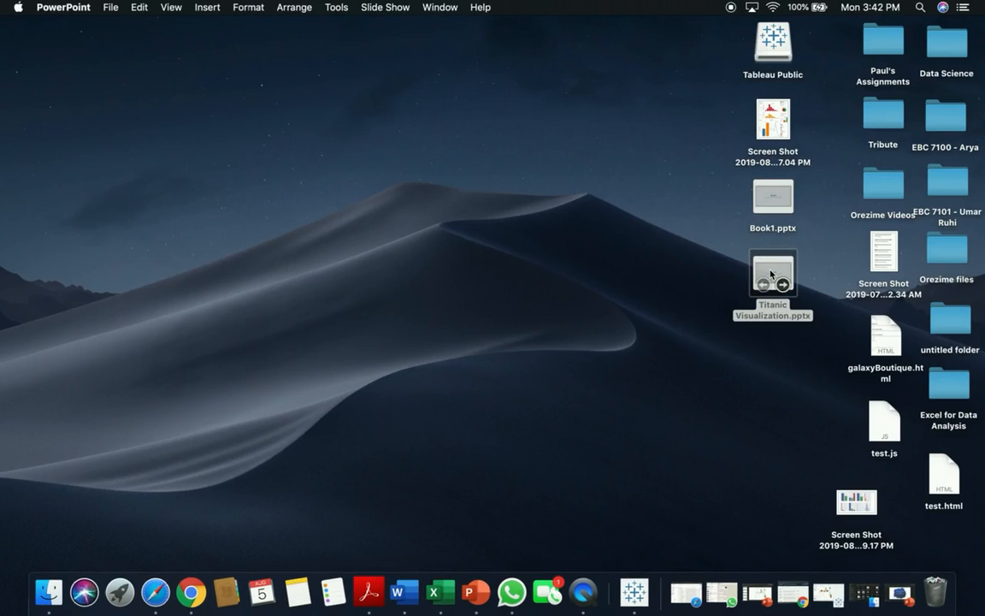
double_click(771, 274)
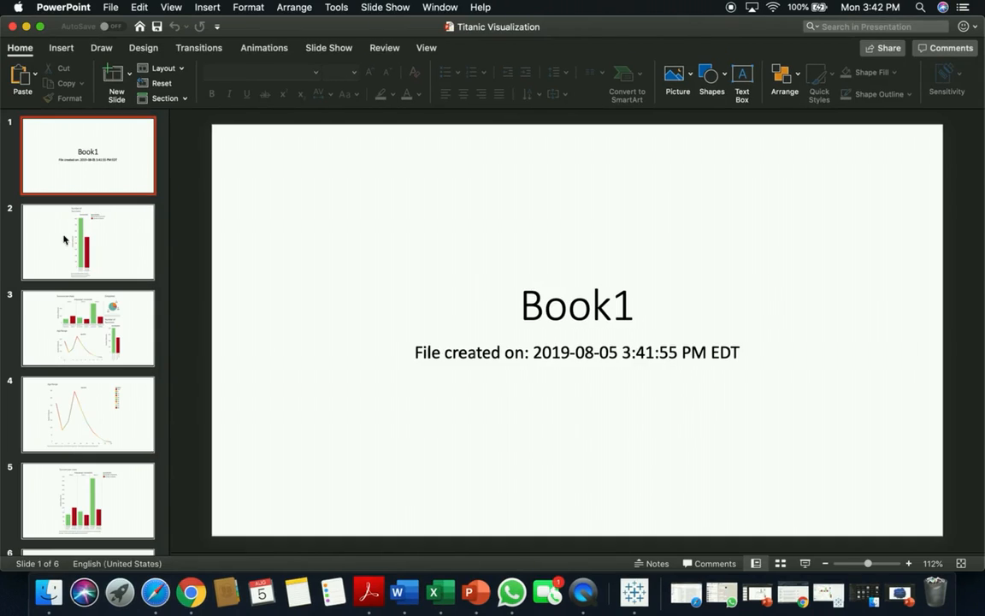
- Stretch the Number of Survivors chart image on slide 2 leftward to roughly twice its width
click(64, 240)
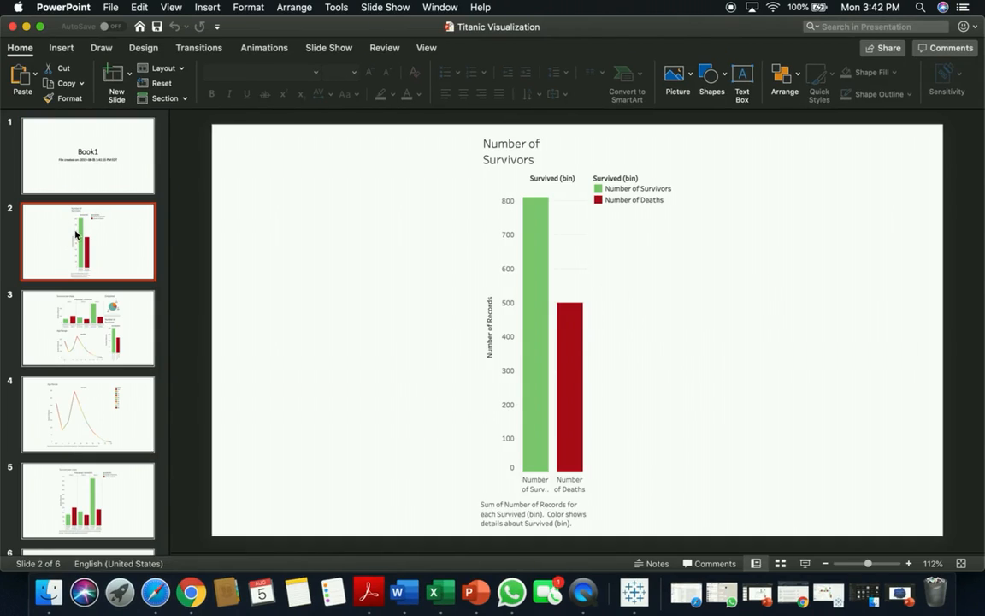
click(497, 287)
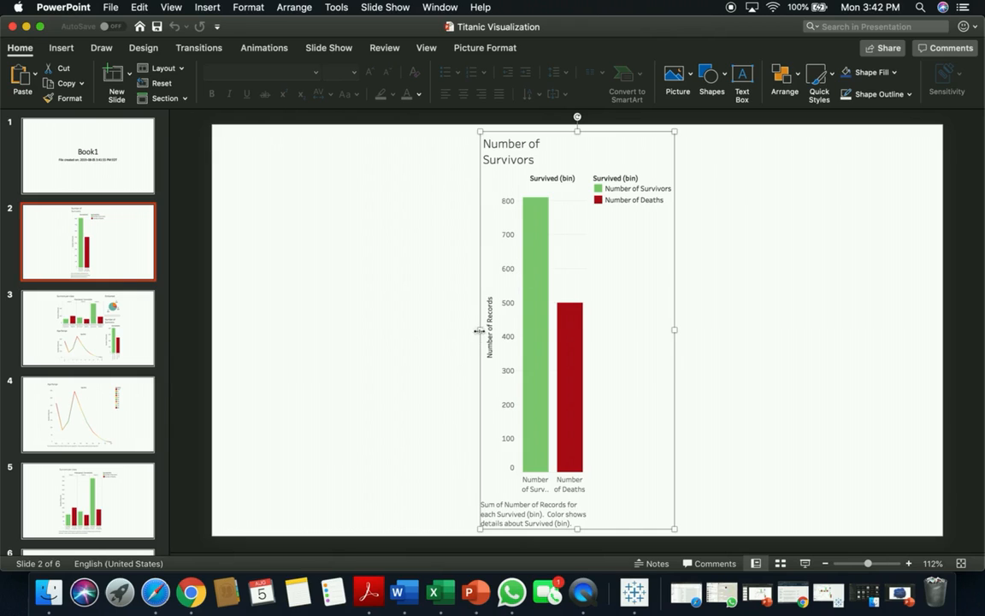
drag(480, 330, 303, 329)
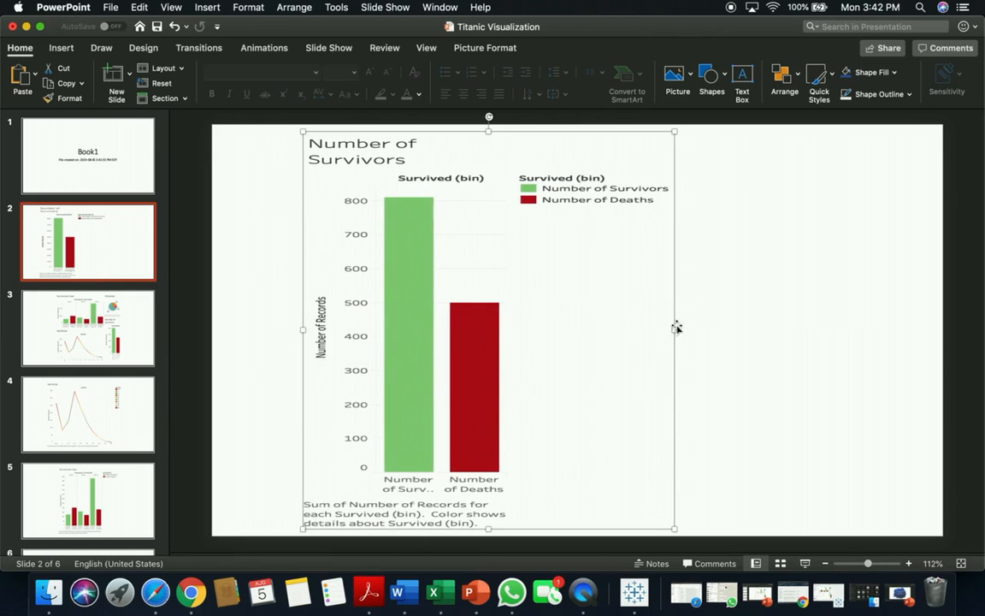
- Look through the exported slides with the dashboard, Age Range, Suvivors per class and Embarked charts, ending on the Number of Survivors slide
click(67, 315)
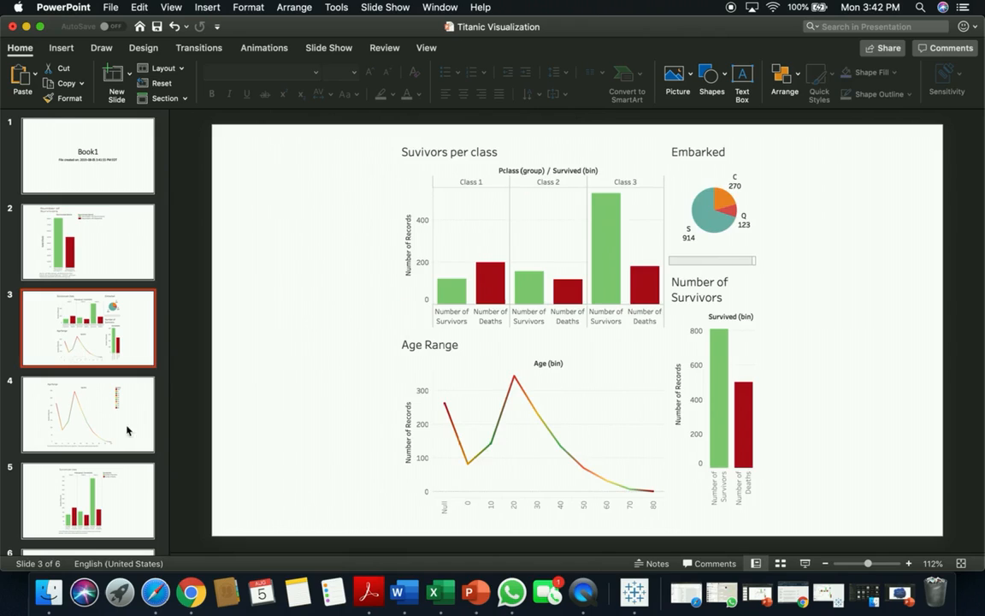
click(86, 392)
click(122, 340)
click(119, 397)
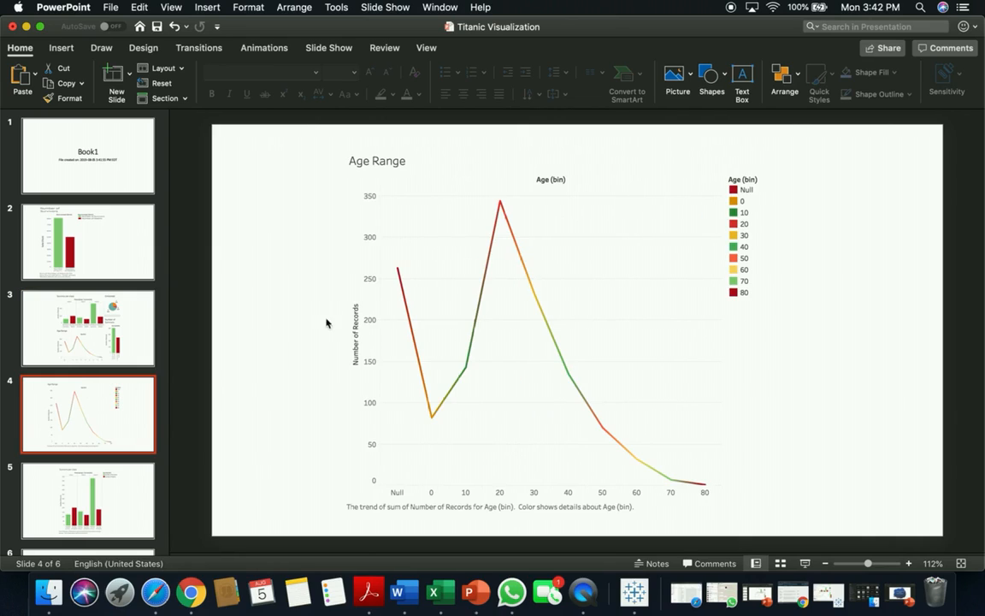
click(139, 489)
scroll(135, 470, down, 2)
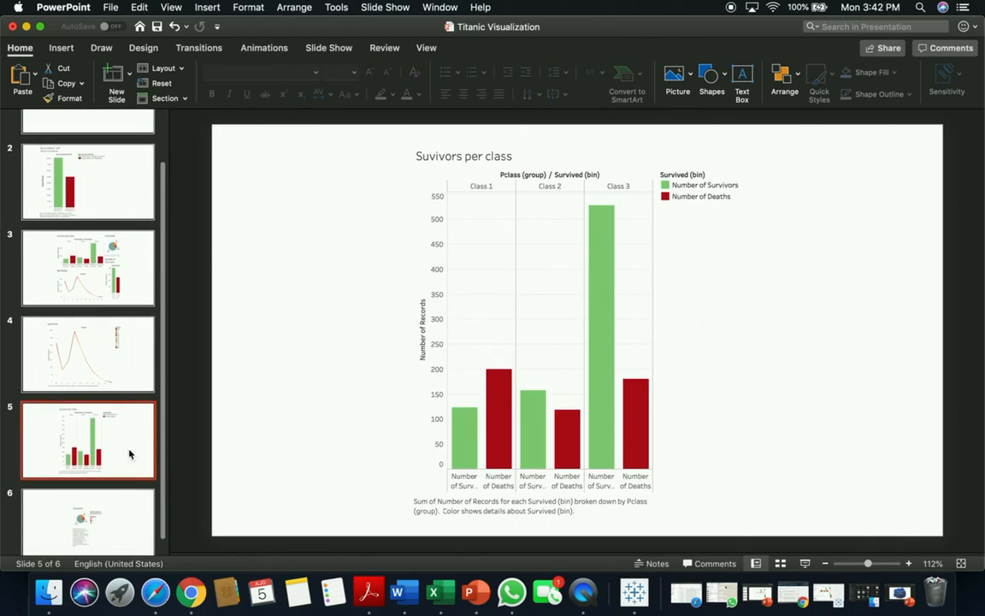
scroll(130, 445, down, 1)
click(99, 512)
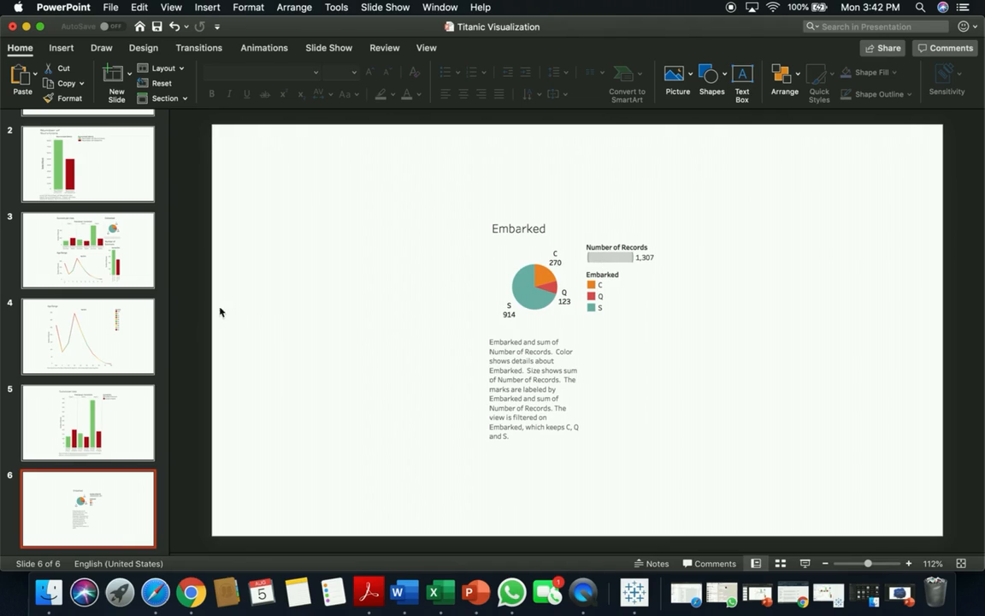
click(108, 304)
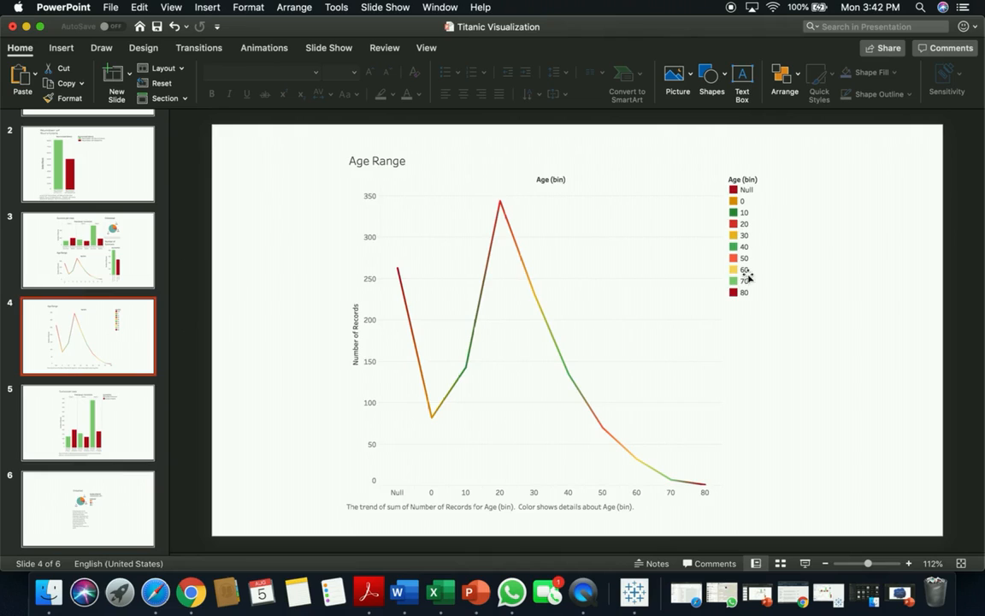
click(115, 227)
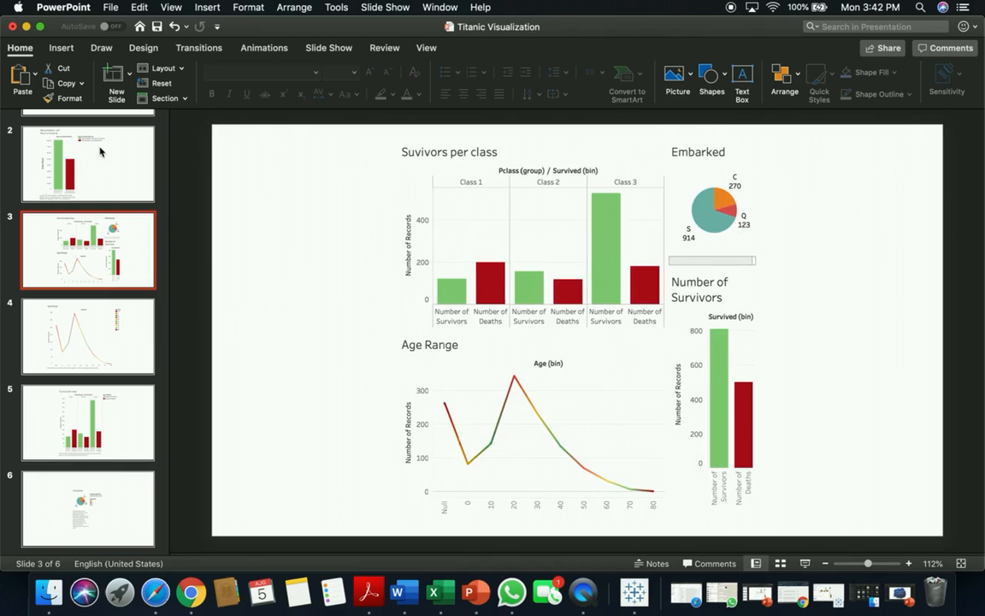
click(101, 151)
scroll(89, 129, up, 3)
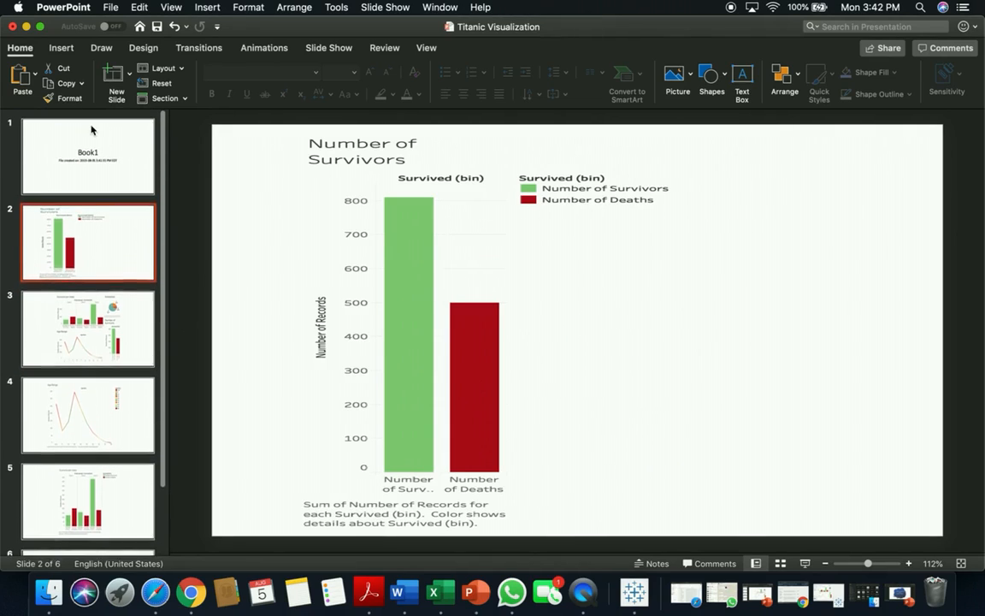
- Apply the dark design theme with the light green side band to the presentation, starting from the title slide
click(92, 129)
click(61, 48)
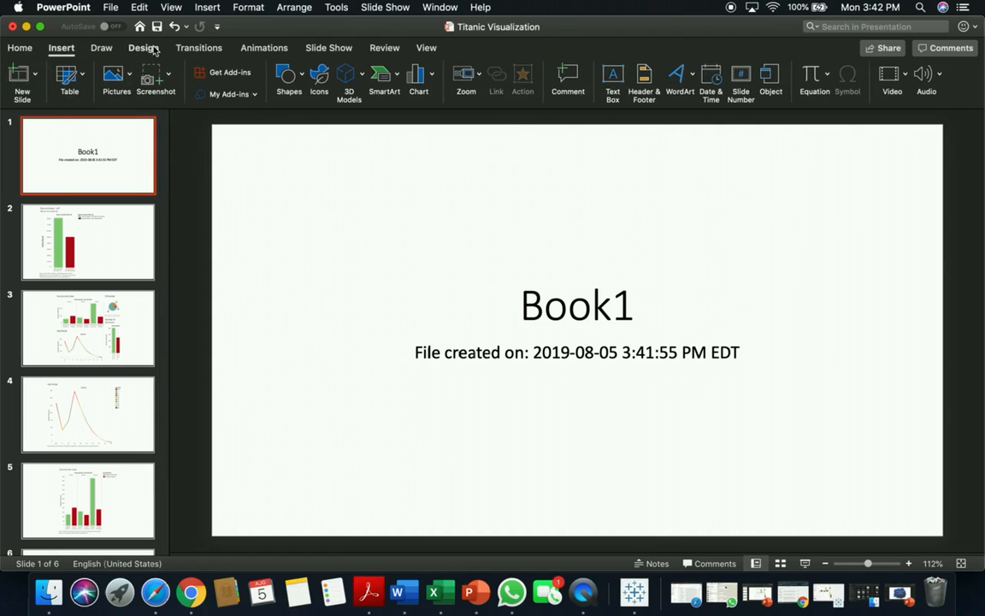
click(145, 48)
click(171, 80)
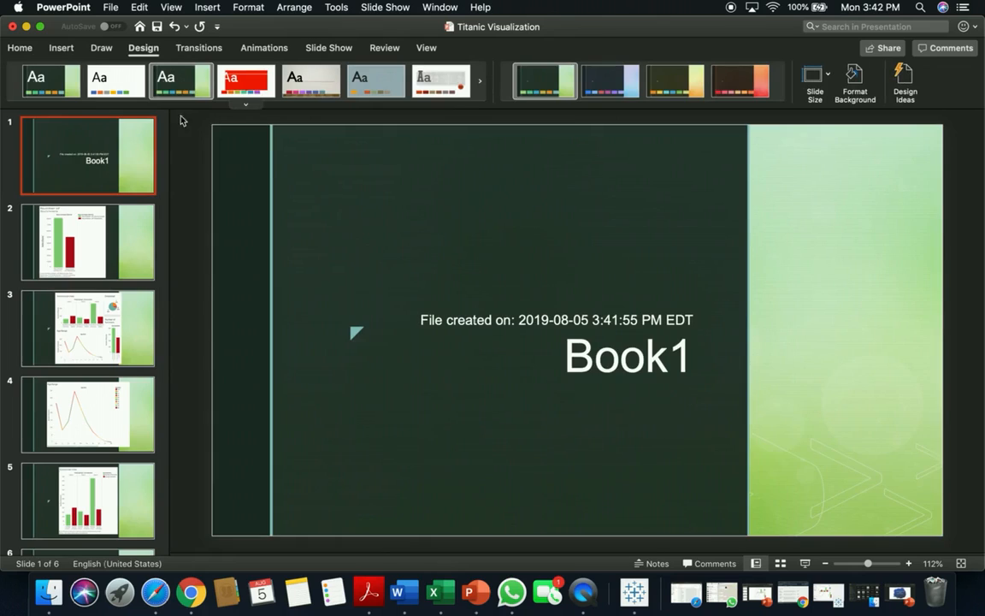
- Review how the chart slides 2 to 6 look with the applied theme
click(90, 240)
click(107, 333)
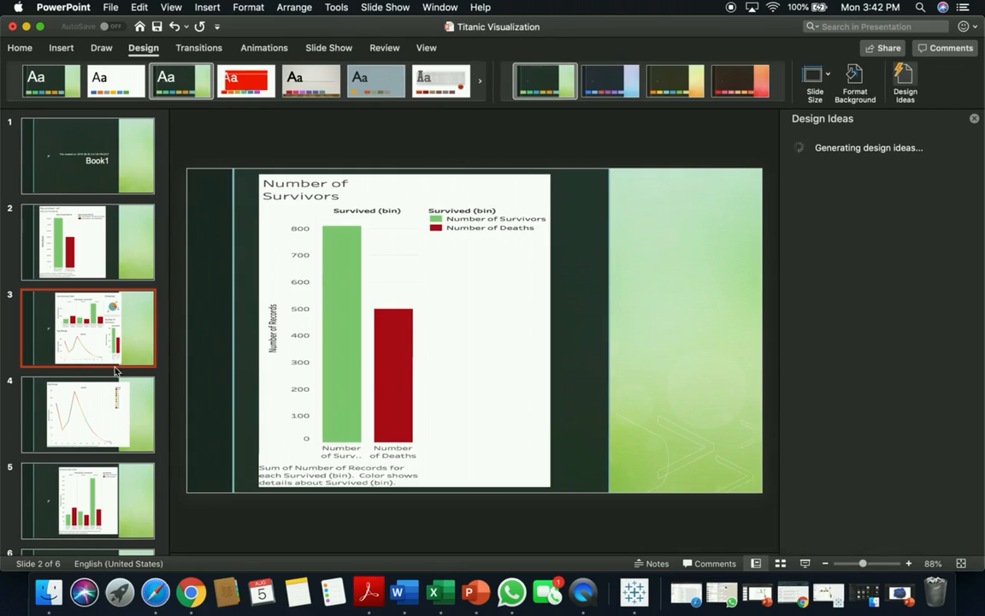
click(107, 434)
click(90, 481)
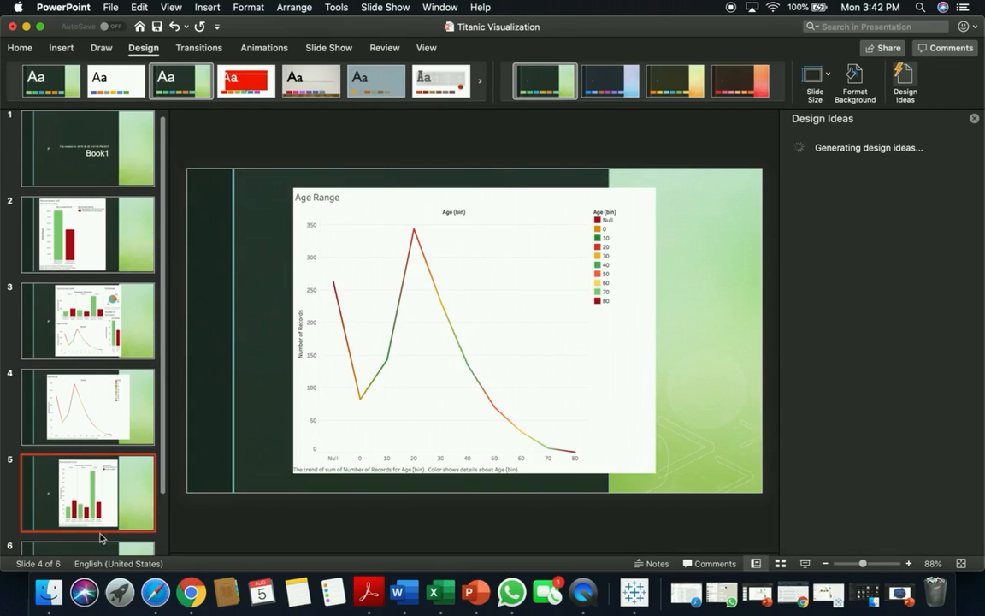
click(86, 523)
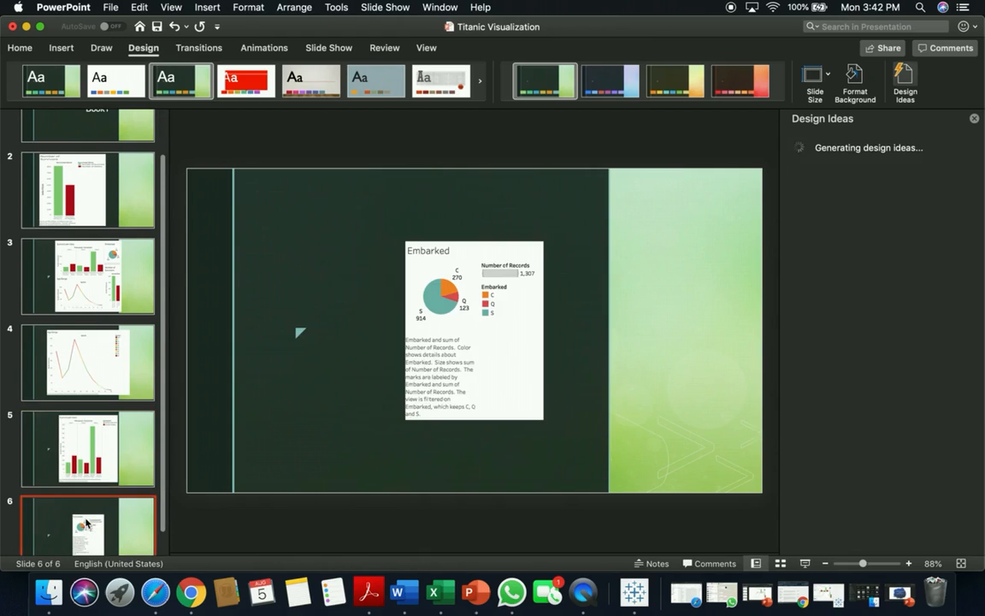
scroll(79, 479, up, 5)
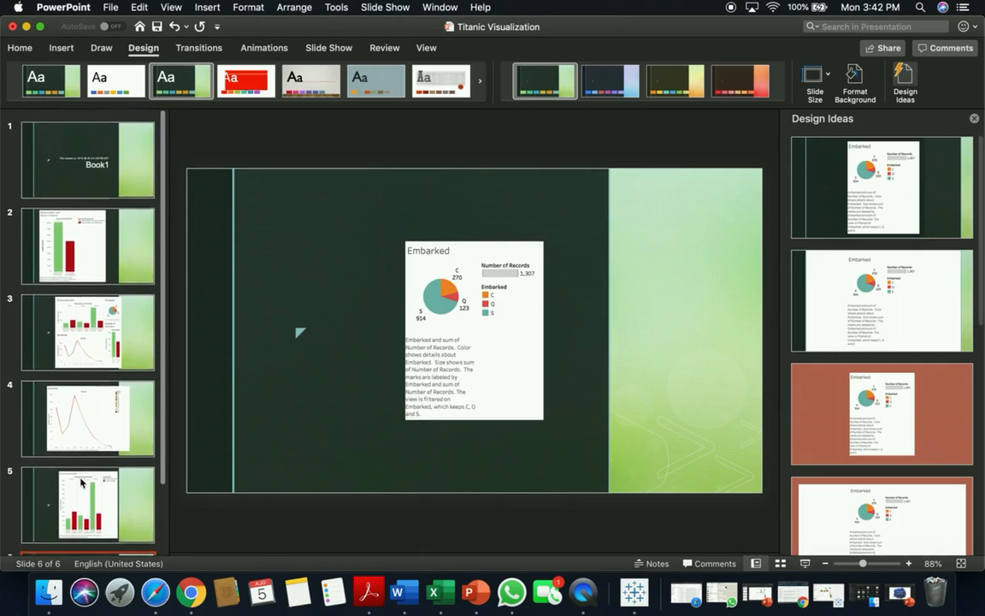